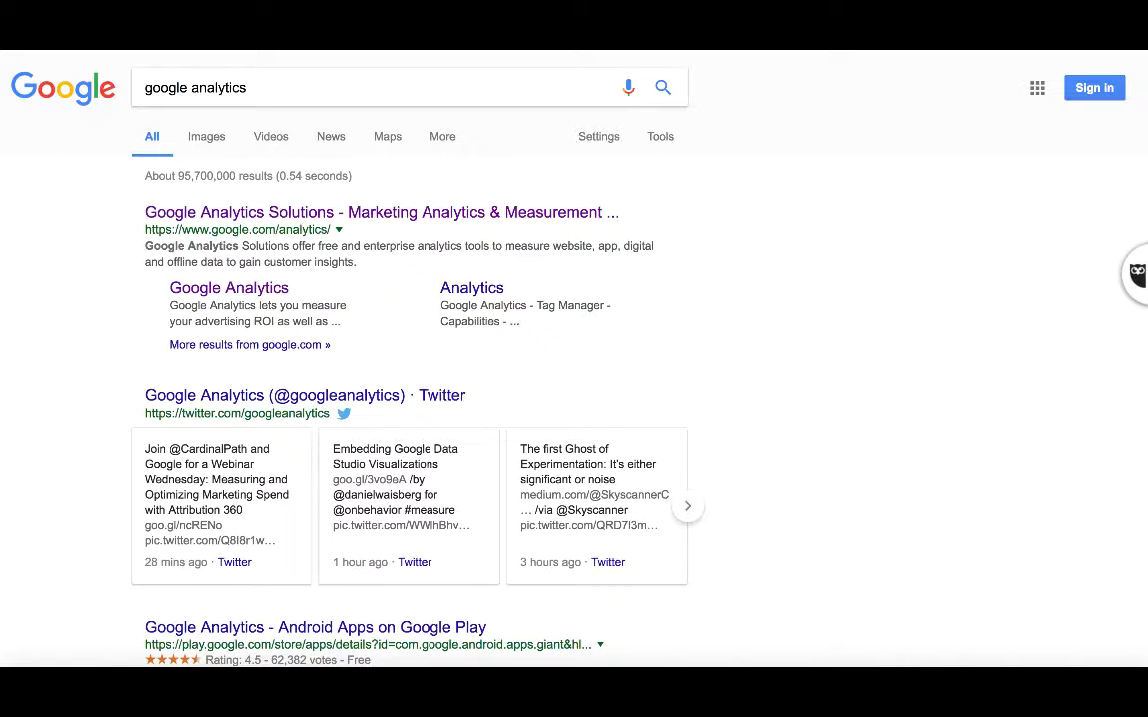
- Open Google Analytics from the search results and sign in with the Blogsite Studio account, entering the account password
{"action": "left_click", "coordinate": [358, 212]}
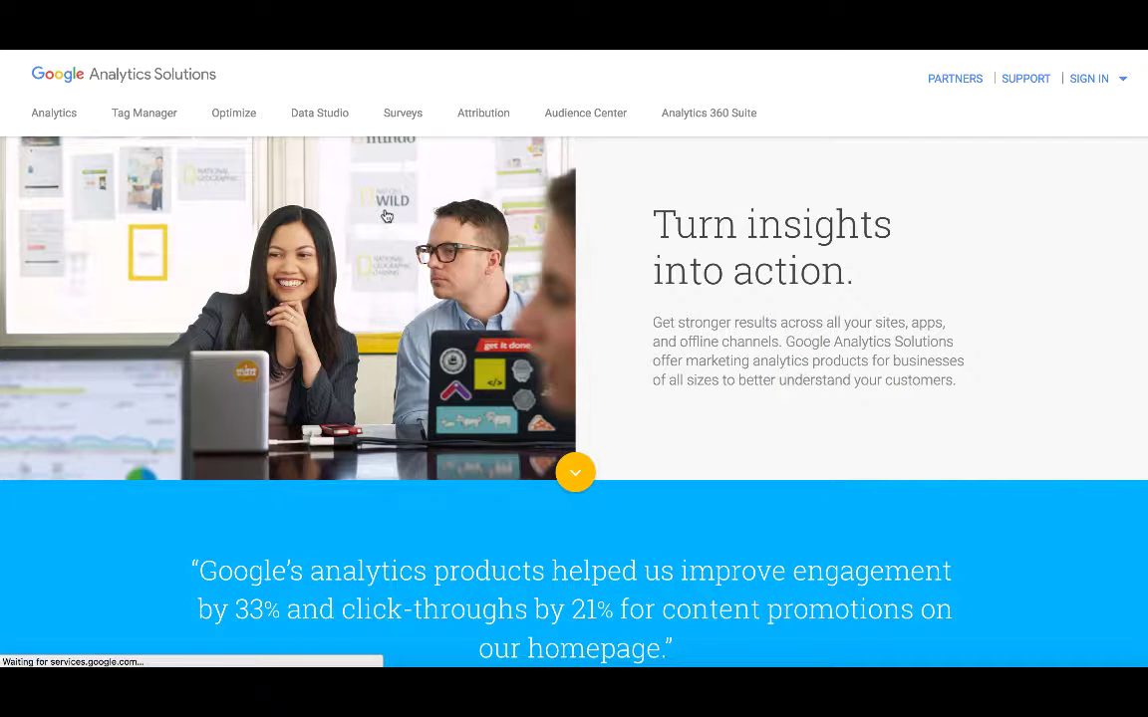
{"action": "left_click", "coordinate": [1087, 79]}
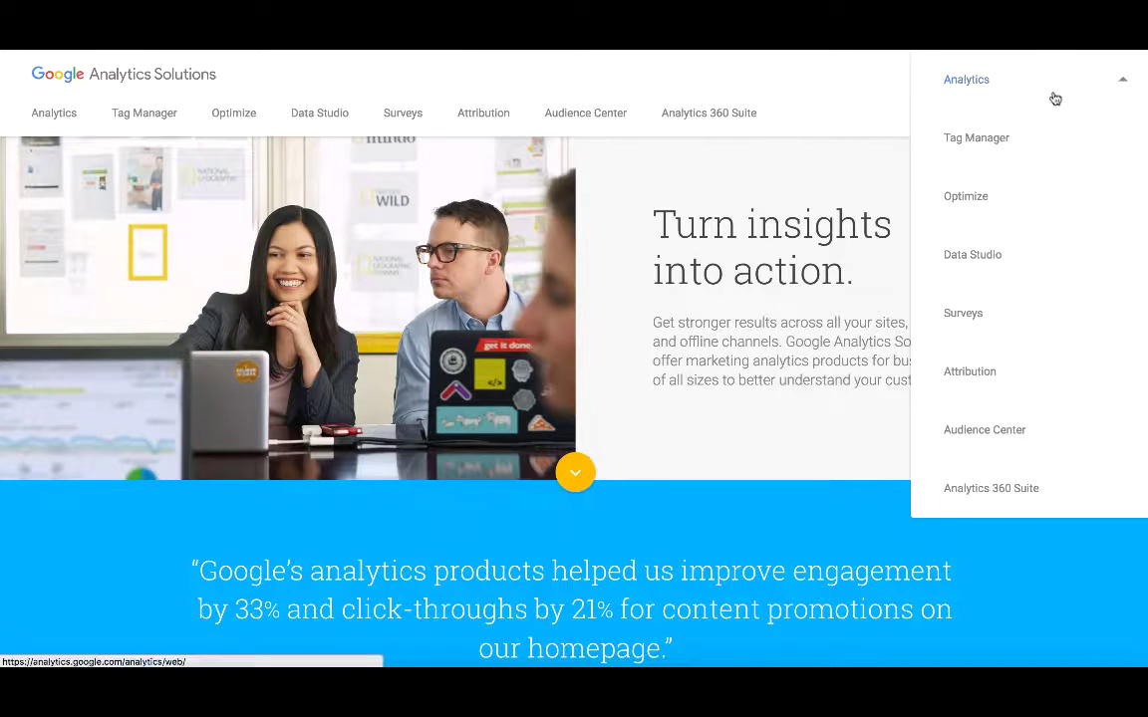
{"action": "left_click", "coordinate": [984, 82]}
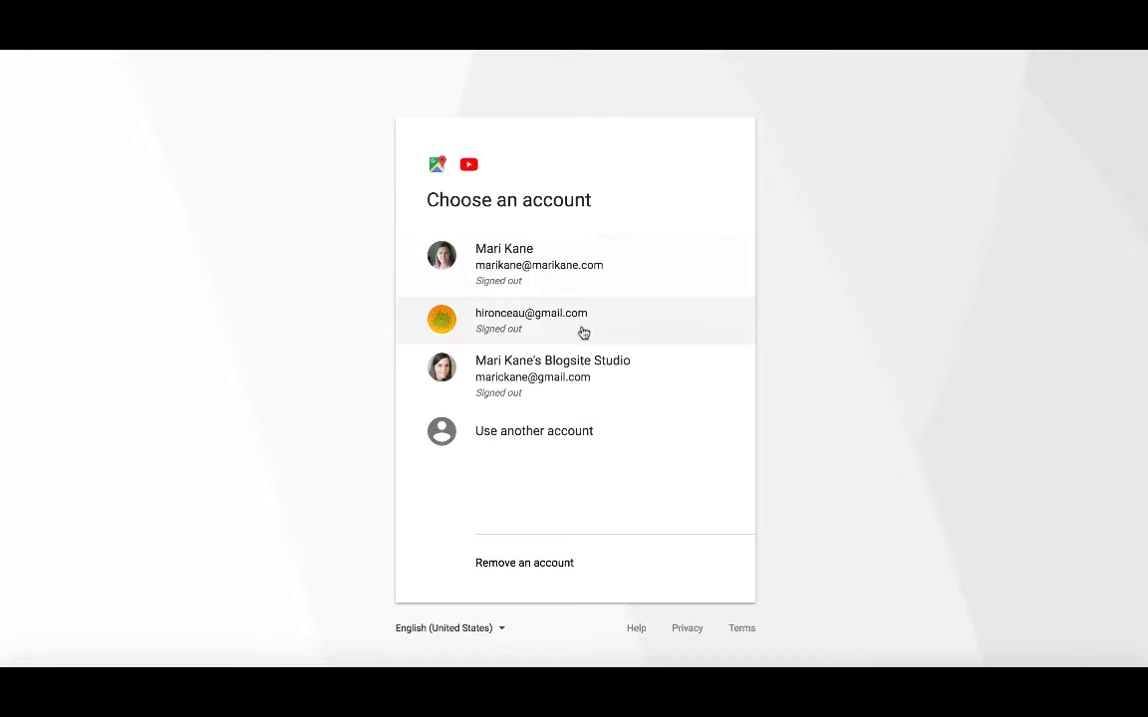
{"action": "left_click", "coordinate": [575, 361]}
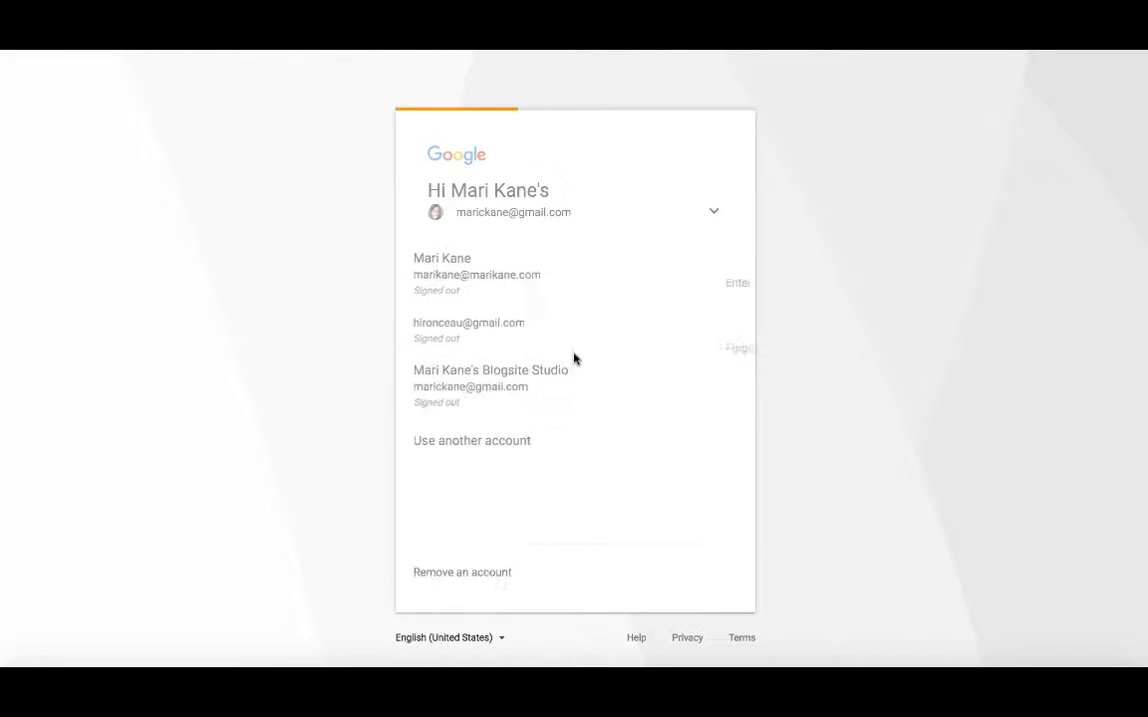
{"action": "key", "text": "ctrl+v"}
{"action": "left_click", "coordinate": [698, 399]}
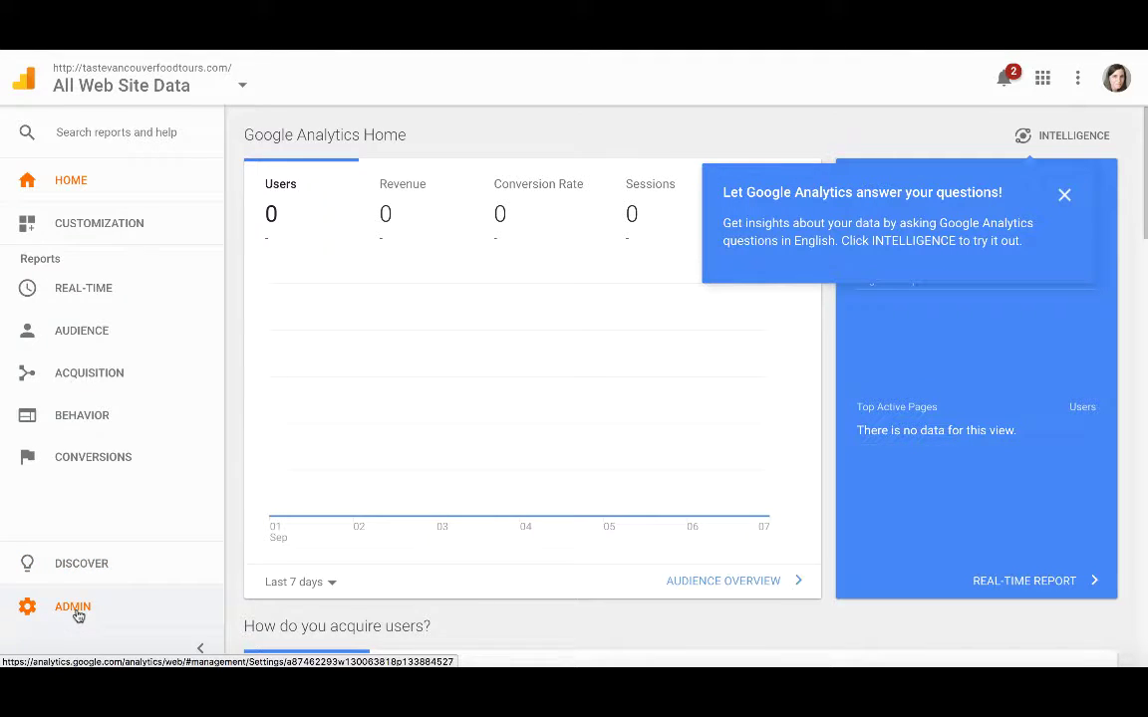
- Start creating a new Analytics account from the administration settings
{"action": "left_click", "coordinate": [74, 609]}
{"action": "left_click", "coordinate": [381, 233]}
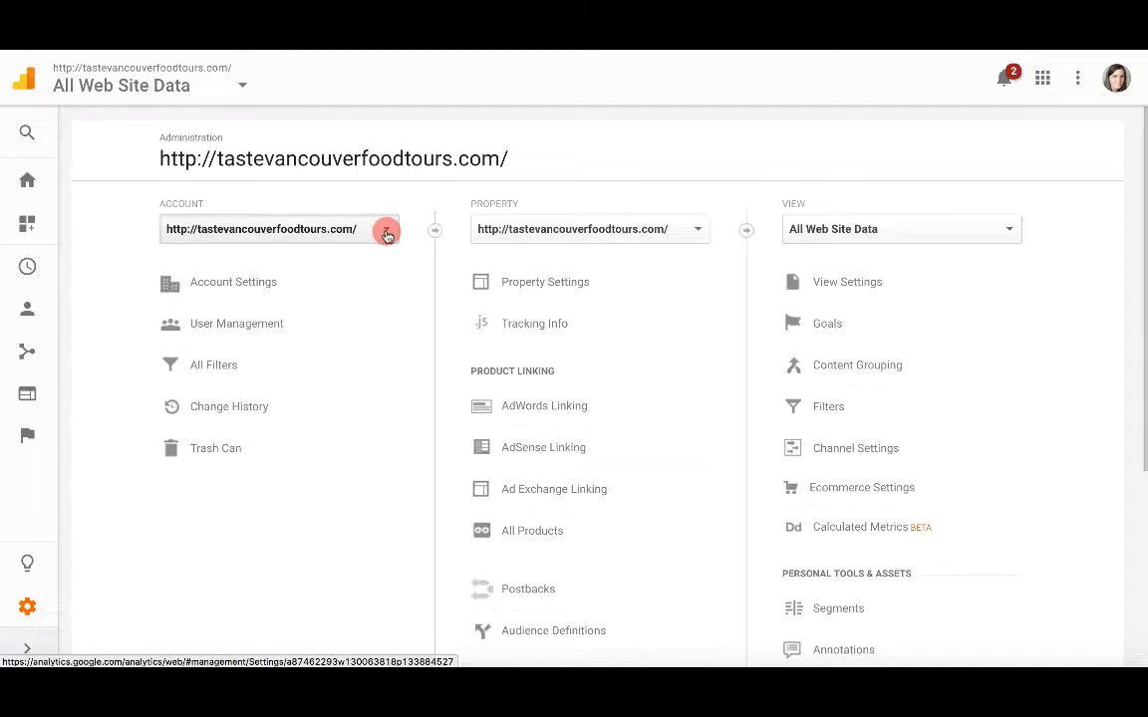
{"action": "left_click", "coordinate": [387, 231]}
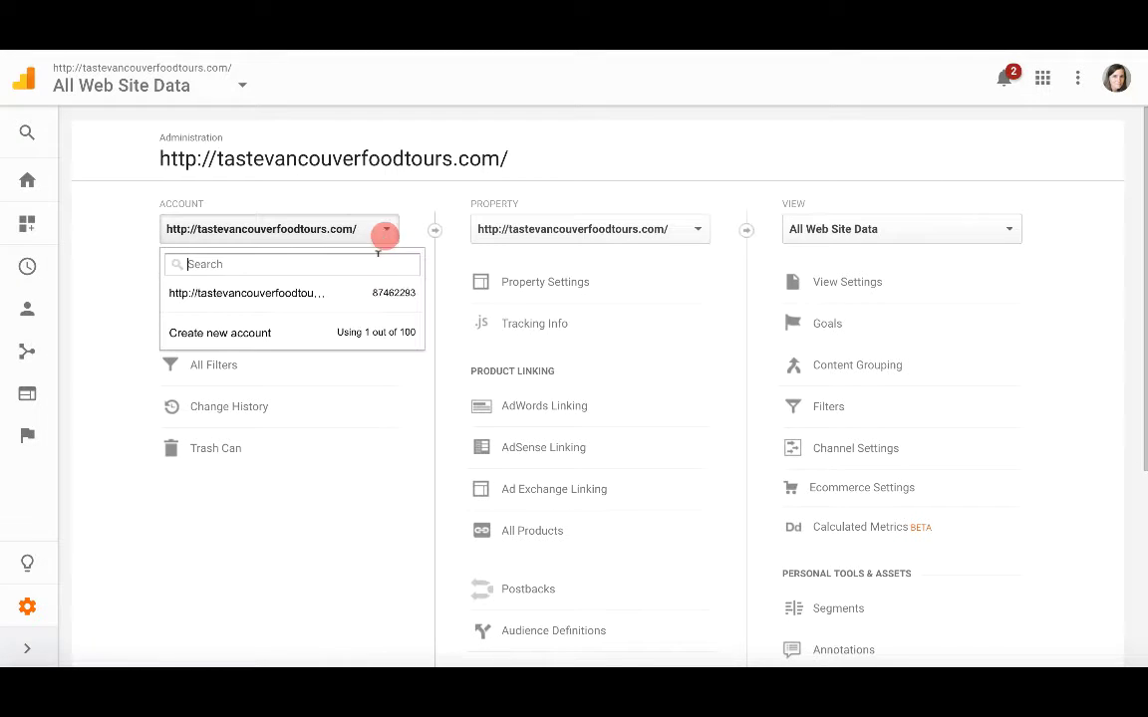
{"action": "left_click", "coordinate": [263, 336]}
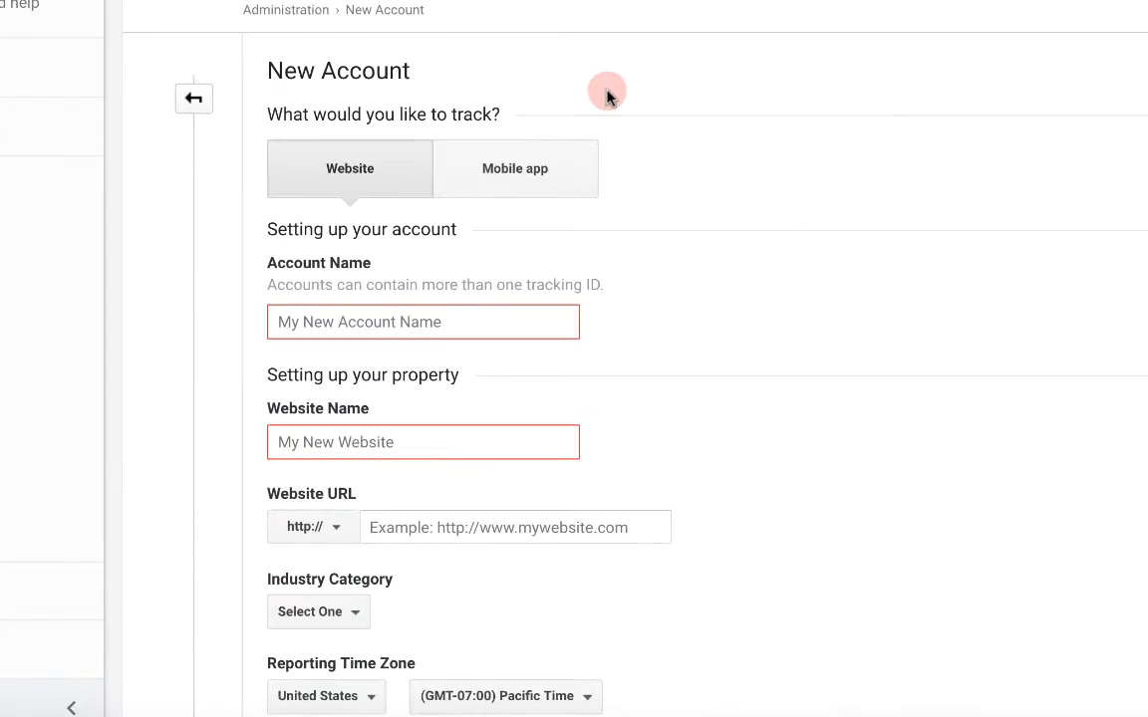
- Name both the new account and its website "My New Site"
{"action": "left_click", "coordinate": [458, 321]}
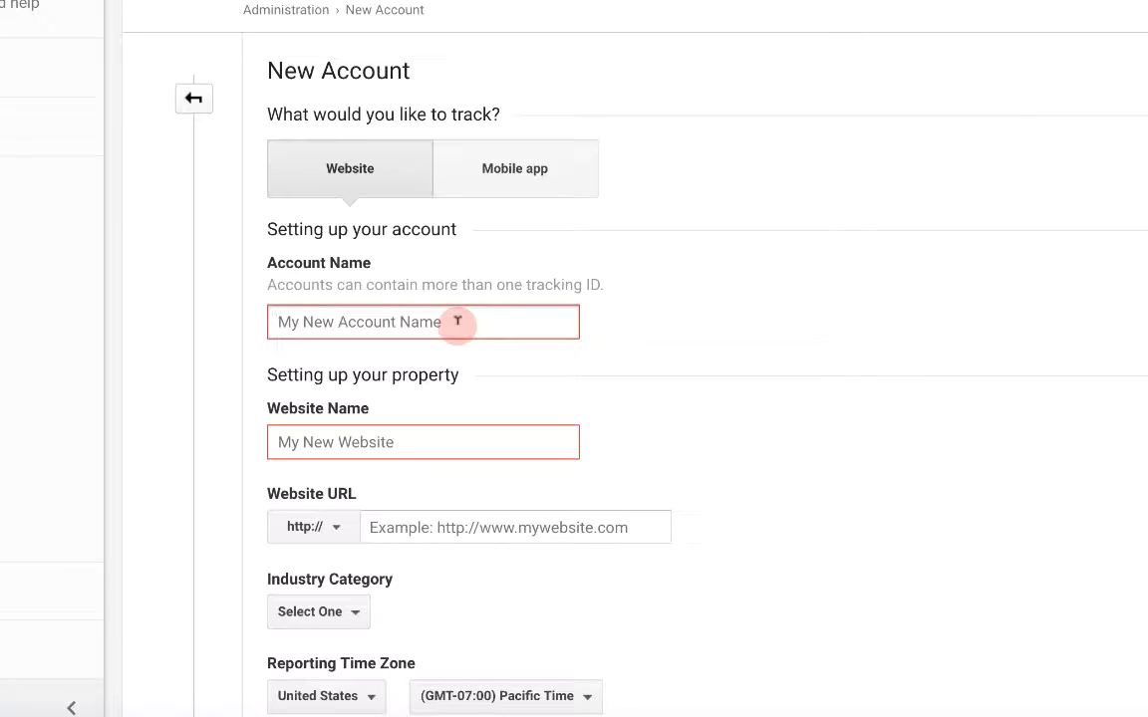
{"action": "type", "text": "My New Site"}
{"action": "key", "text": "Tab"}
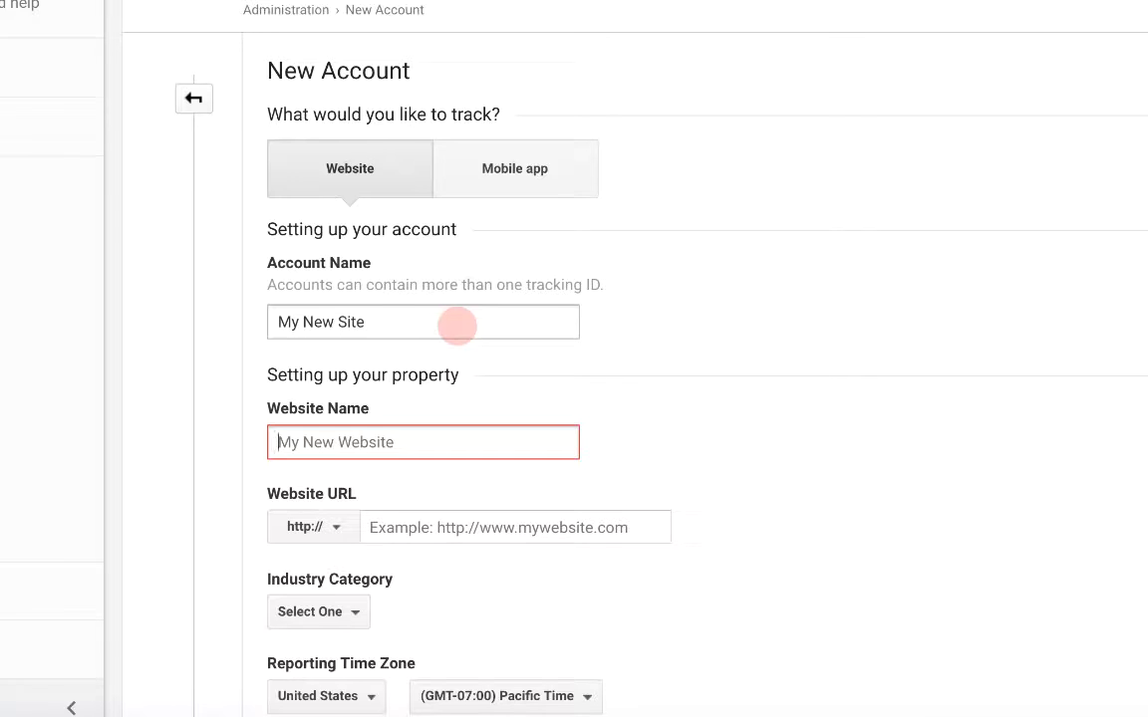
{"action": "type", "text": "My New Site"}
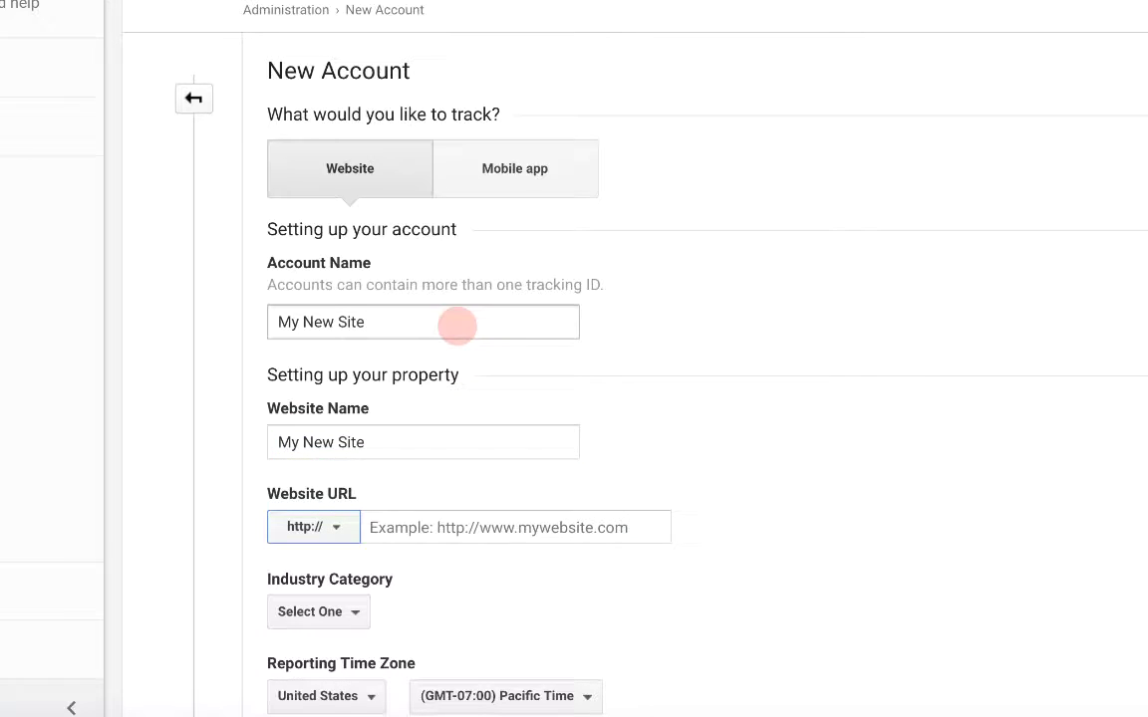
{"action": "key", "text": "Tab"}
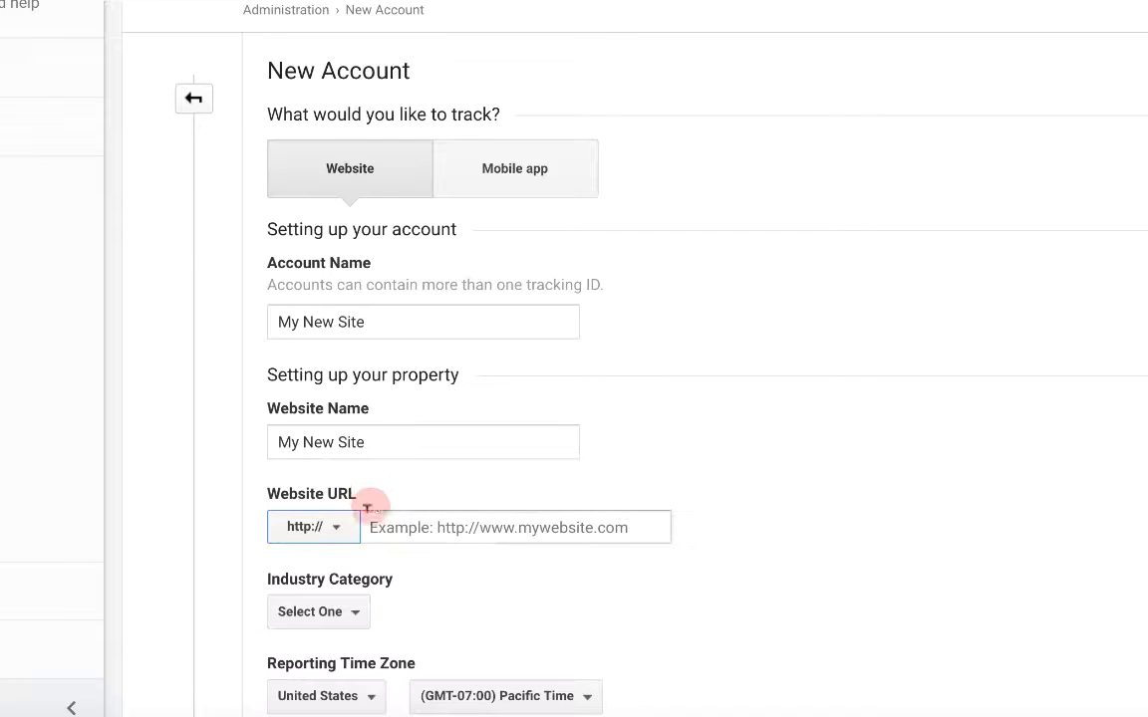
{"action": "left_click", "coordinate": [340, 528]}
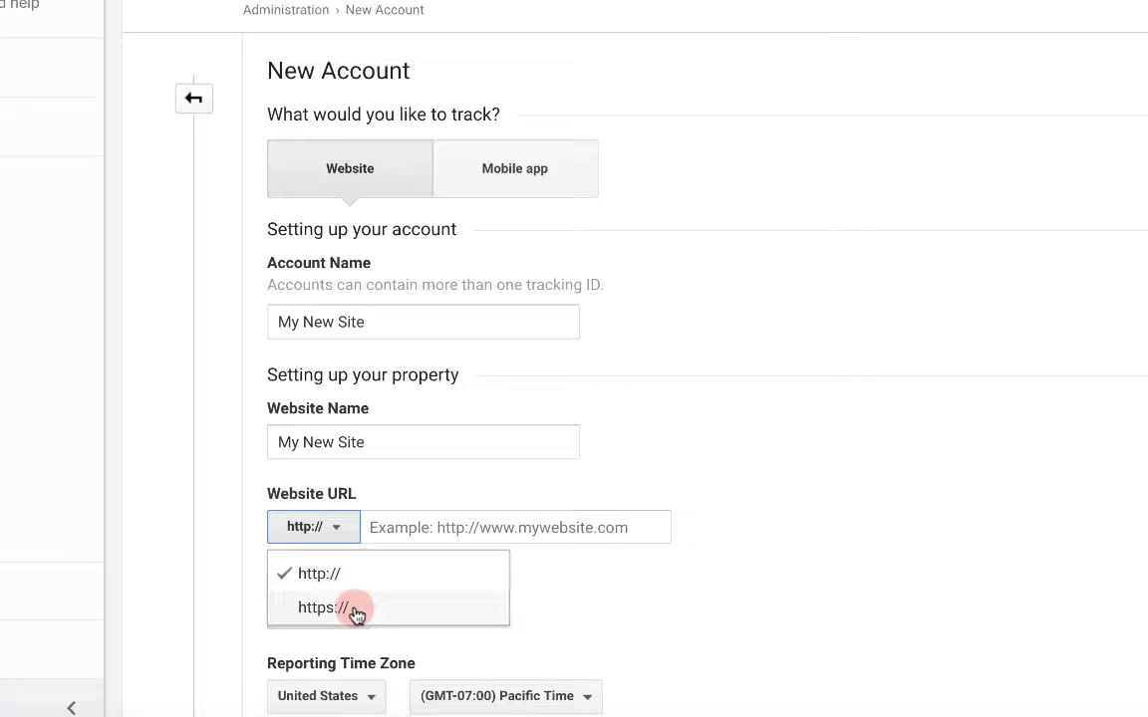
{"action": "left_click", "coordinate": [359, 574]}
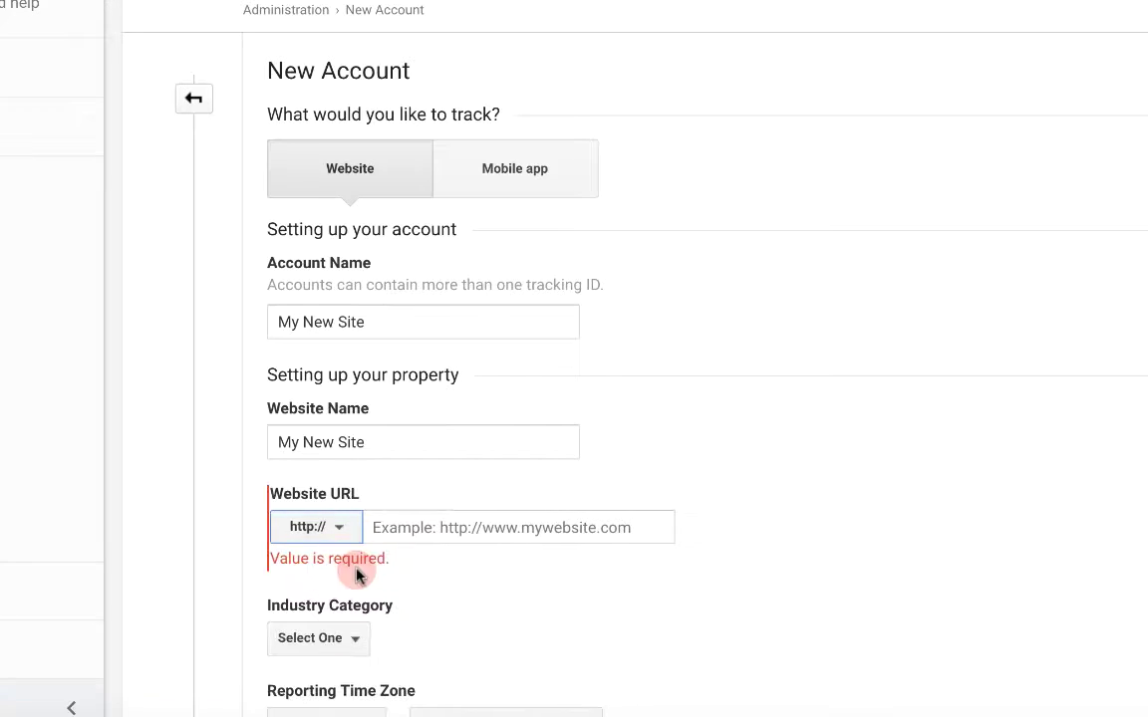
{"action": "left_click", "coordinate": [433, 525]}
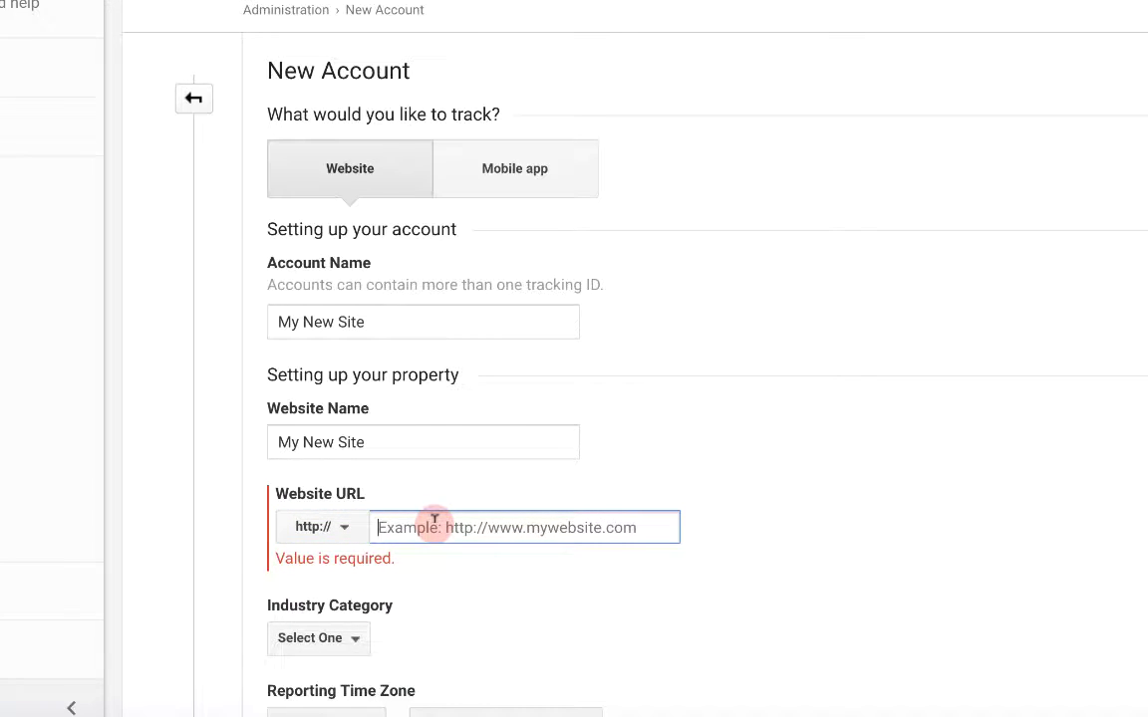
{"action": "type", "text": "tastingroomconfidential.com/mynewsite/"}
{"action": "key", "text": "Home"}
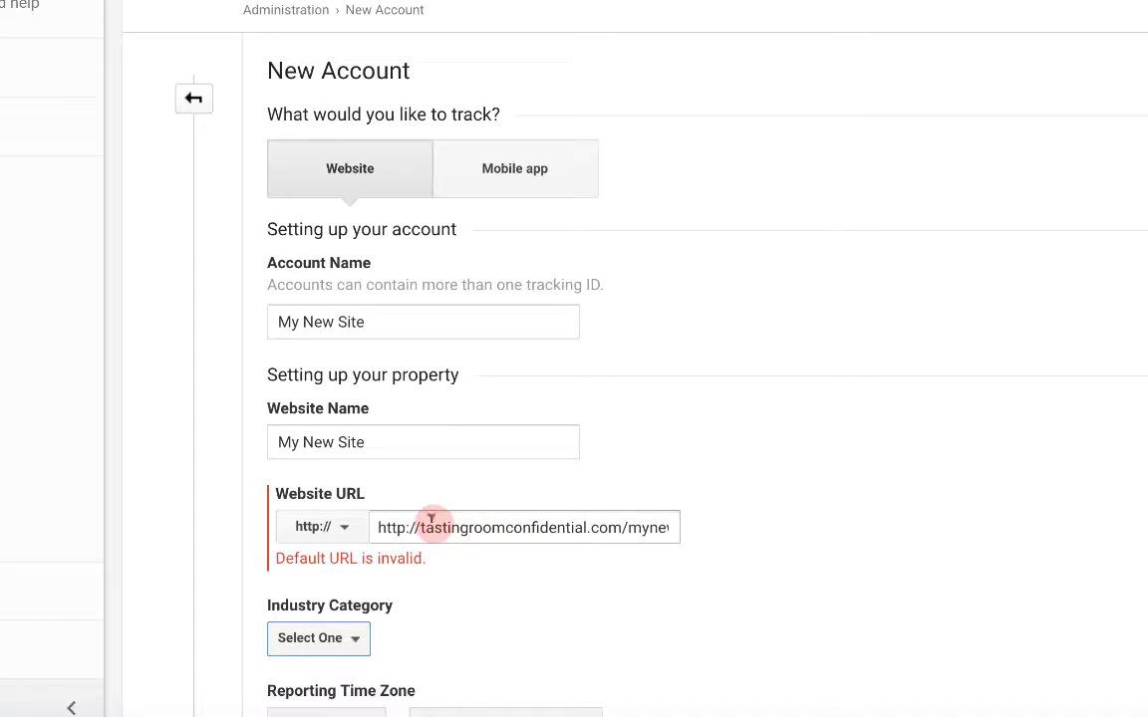
{"action": "left_click", "coordinate": [420, 527]}
{"action": "key", "text": "BackSpace"}
{"action": "key", "text": "BackSpace"}
{"action": "key", "text": "BackSpace"}
{"action": "key", "text": "BackSpace"}
{"action": "key", "text": "BackSpace"}
{"action": "key", "text": "BackSpace"}
{"action": "key", "text": "BackSpace"}
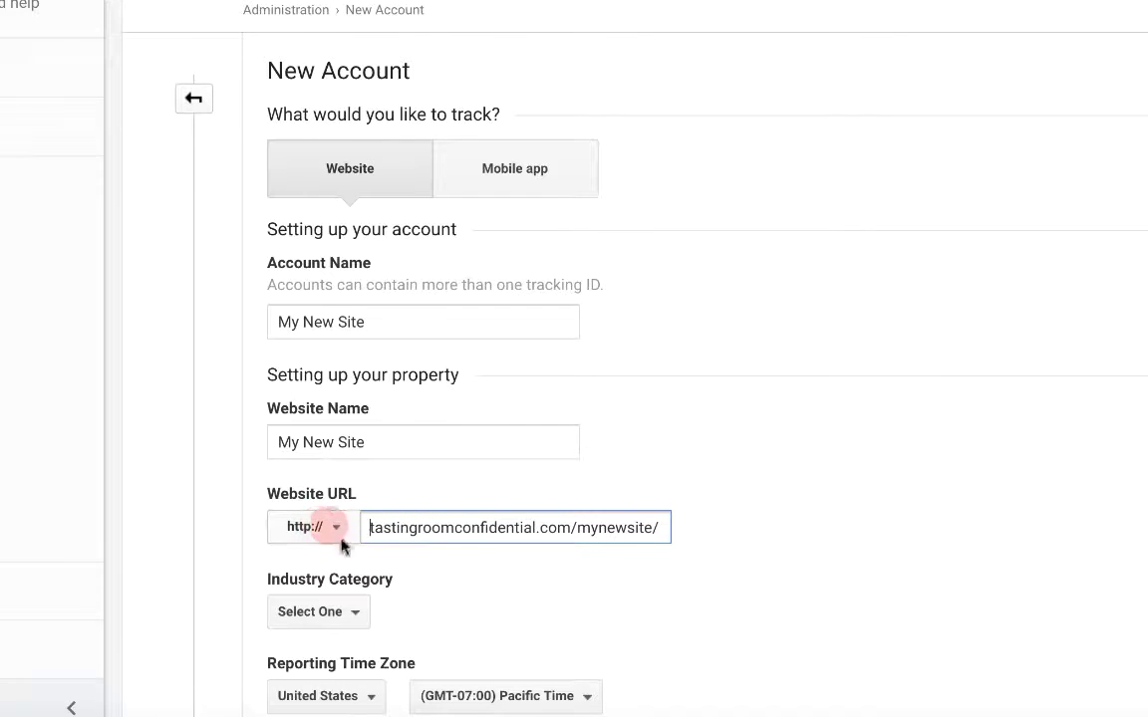
- Set the website's industry category to Books and Literature
{"action": "scroll", "coordinate": [508, 586], "scroll_direction": "down", "scroll_amount": 3}
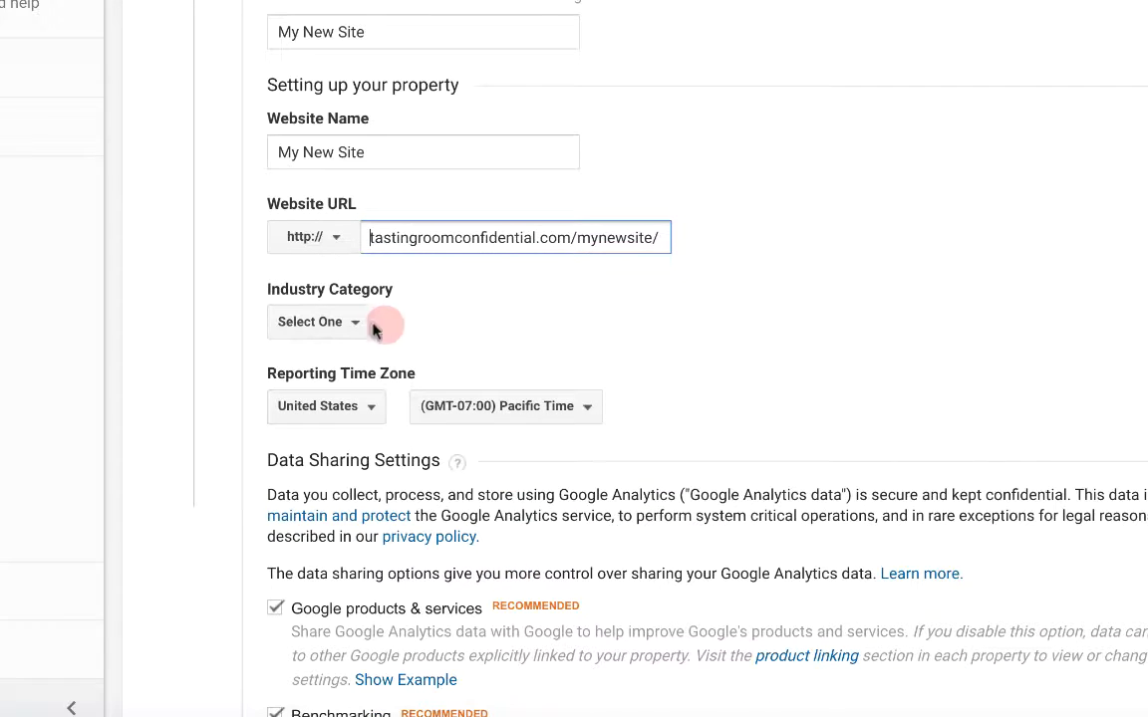
{"action": "left_click", "coordinate": [356, 322]}
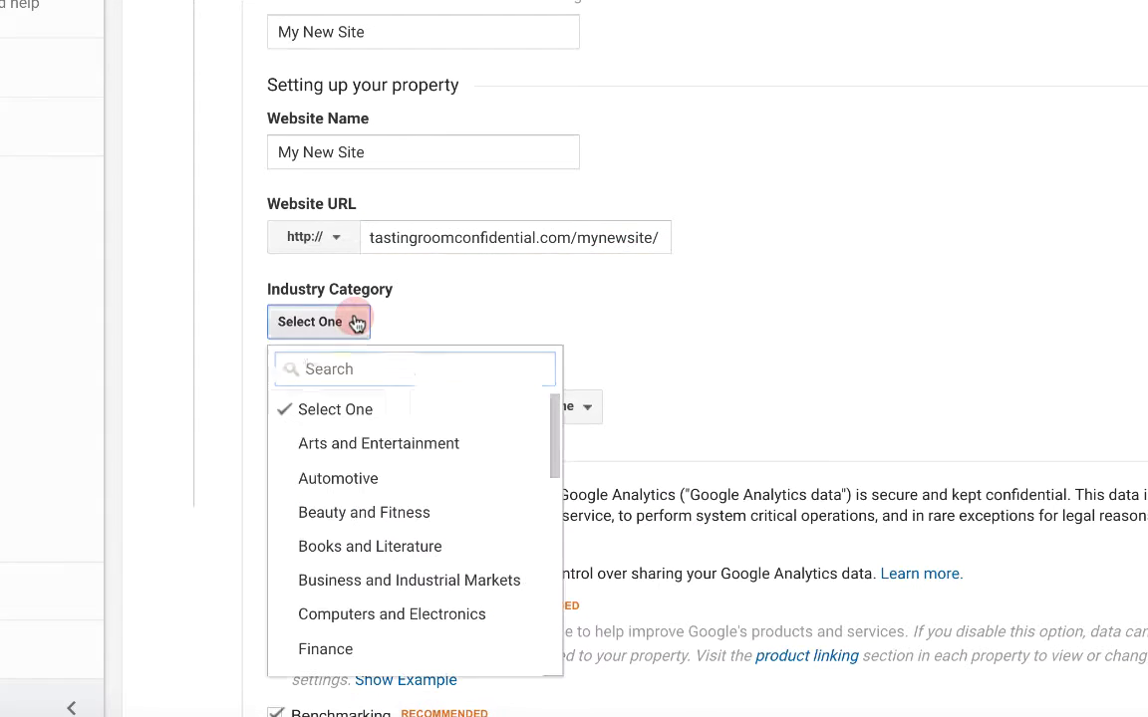
{"action": "left_click", "coordinate": [369, 554]}
- Set the country of the reporting time zone to Canada
{"action": "left_click", "coordinate": [374, 404]}
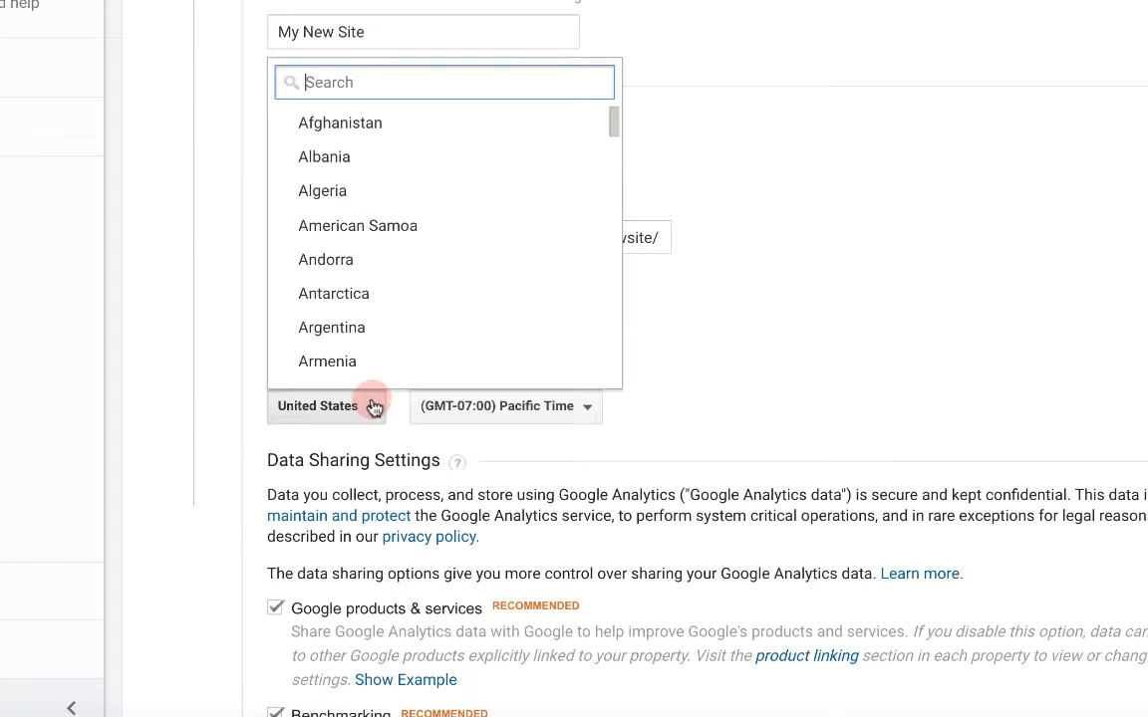
{"action": "scroll", "coordinate": [372, 361], "scroll_direction": "down", "scroll_amount": 3}
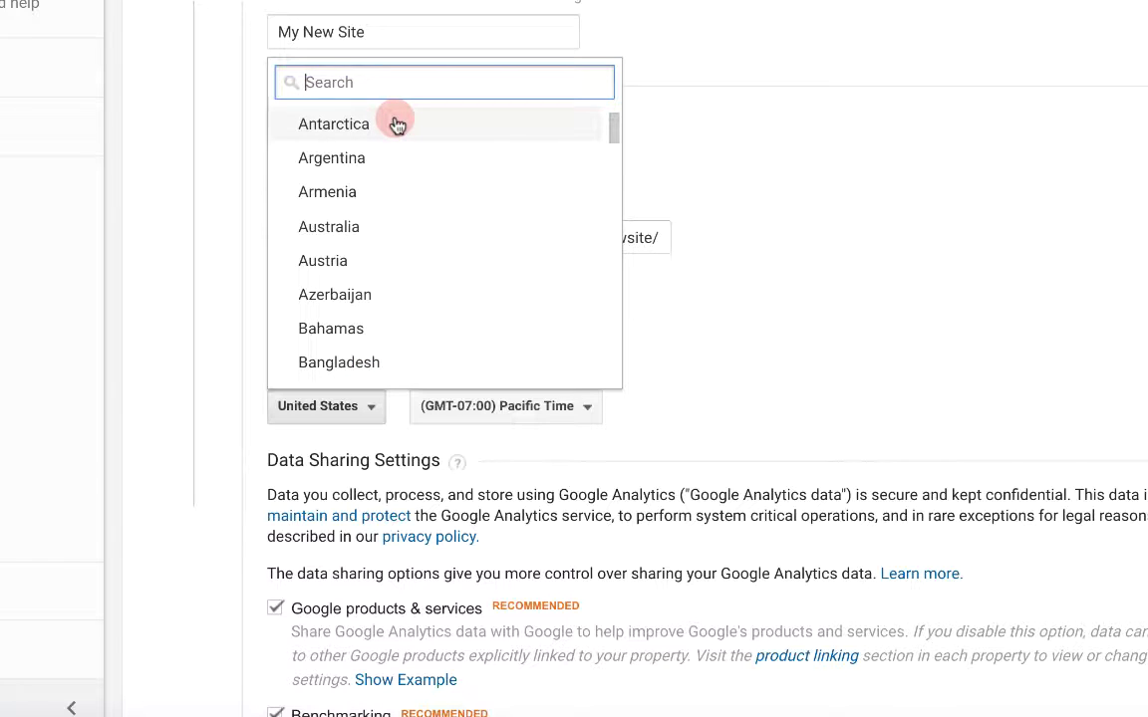
{"action": "type", "text": "c"}
{"action": "scroll", "coordinate": [377, 180], "scroll_direction": "up", "scroll_amount": 1}
{"action": "left_click", "coordinate": [379, 112]}
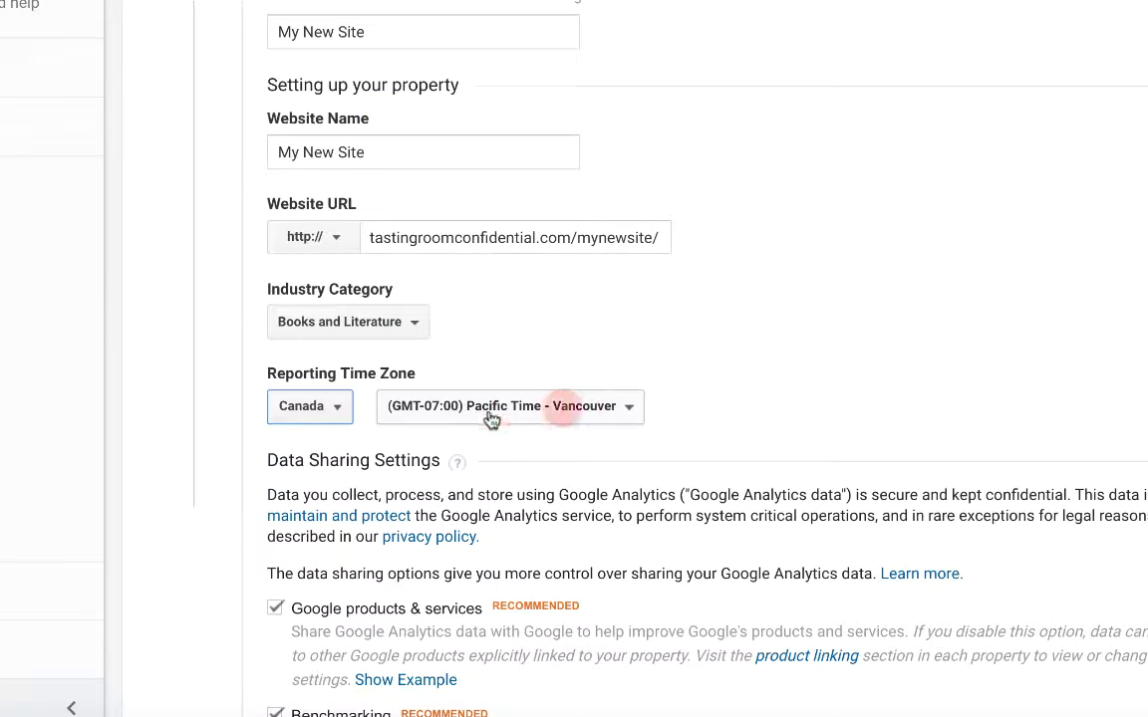
- Create the account to get its tracking ID, and copy the complete website tracking script
{"action": "scroll", "coordinate": [683, 445], "scroll_direction": "down", "scroll_amount": 4}
{"action": "scroll", "coordinate": [686, 453], "scroll_direction": "down", "scroll_amount": 3}
{"action": "left_click", "coordinate": [342, 576]}
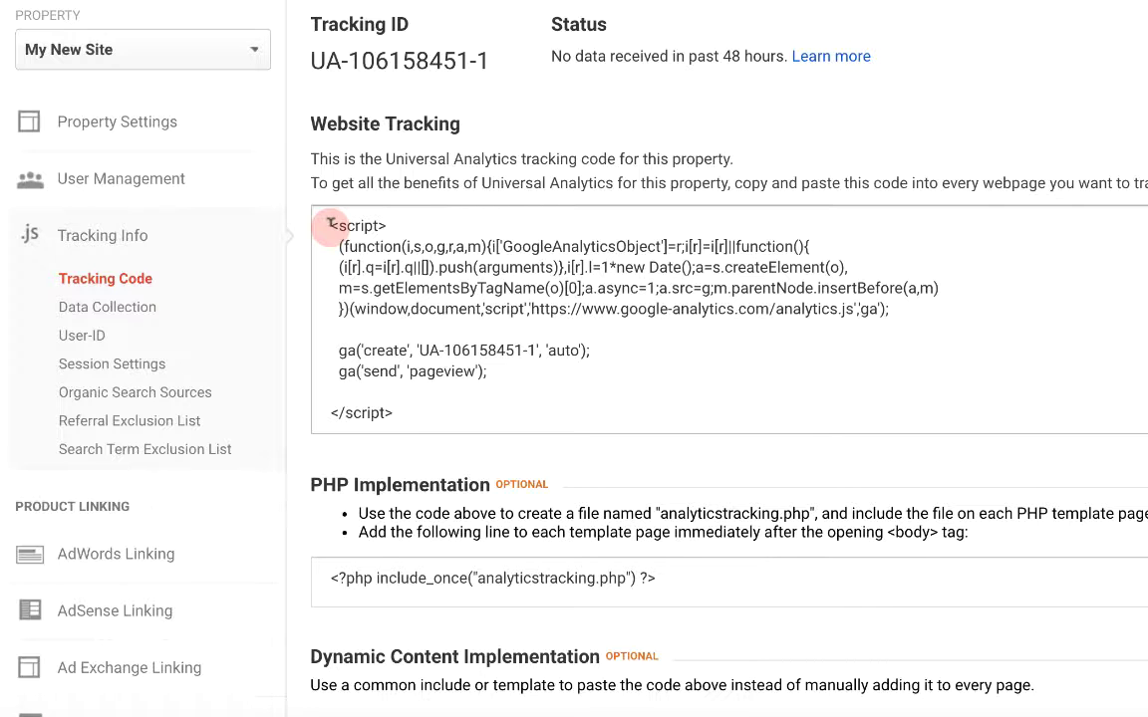
{"action": "left_click", "coordinate": [407, 414]}
{"action": "key", "text": "ctrl+c"}
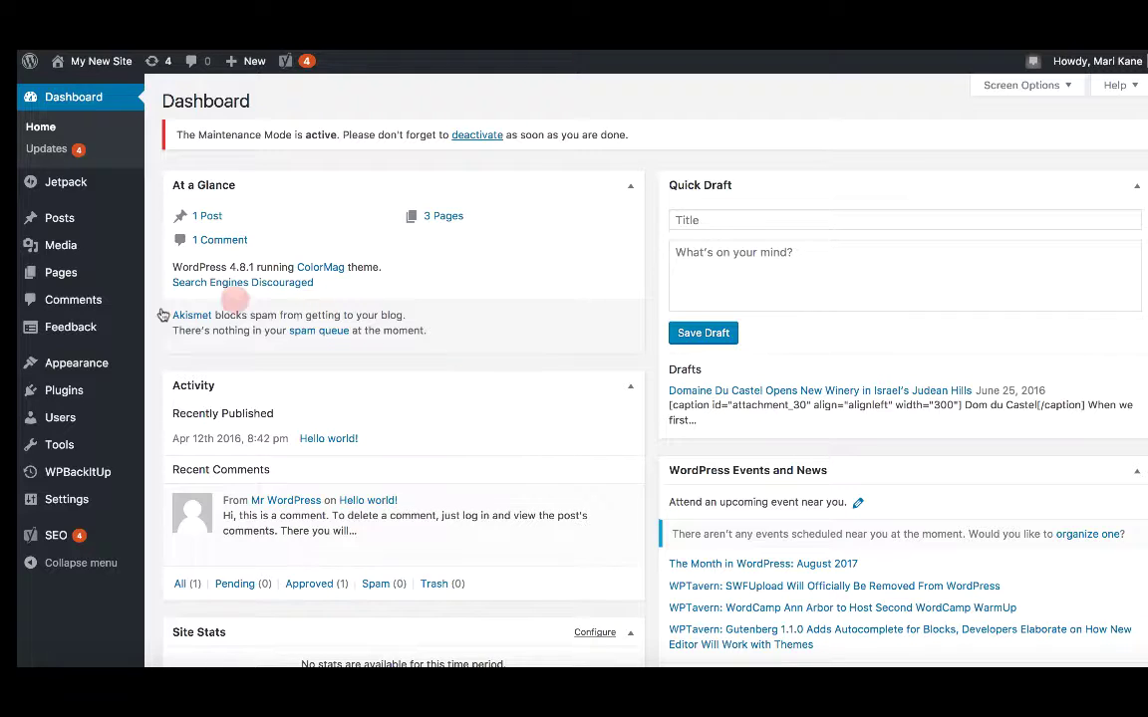
- In the WordPress dashboard, open the ColorMag theme's Theme Header file (header.php) for editing
{"action": "mouse_move", "coordinate": [104, 367]}
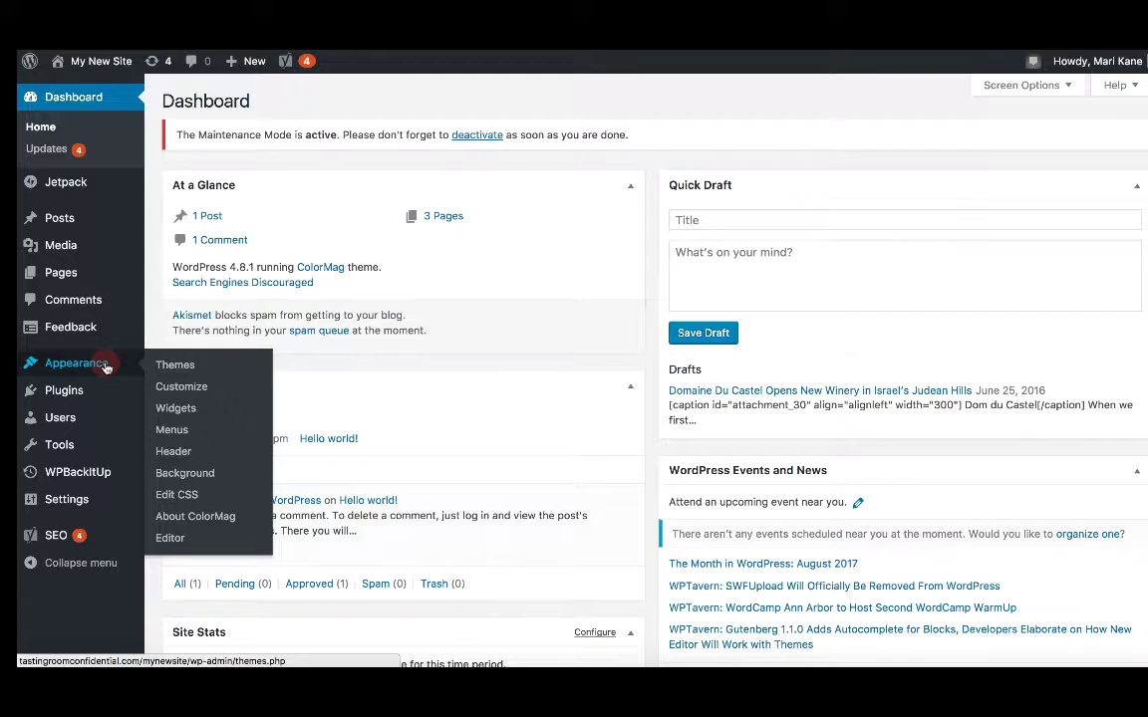
{"action": "left_click", "coordinate": [169, 538]}
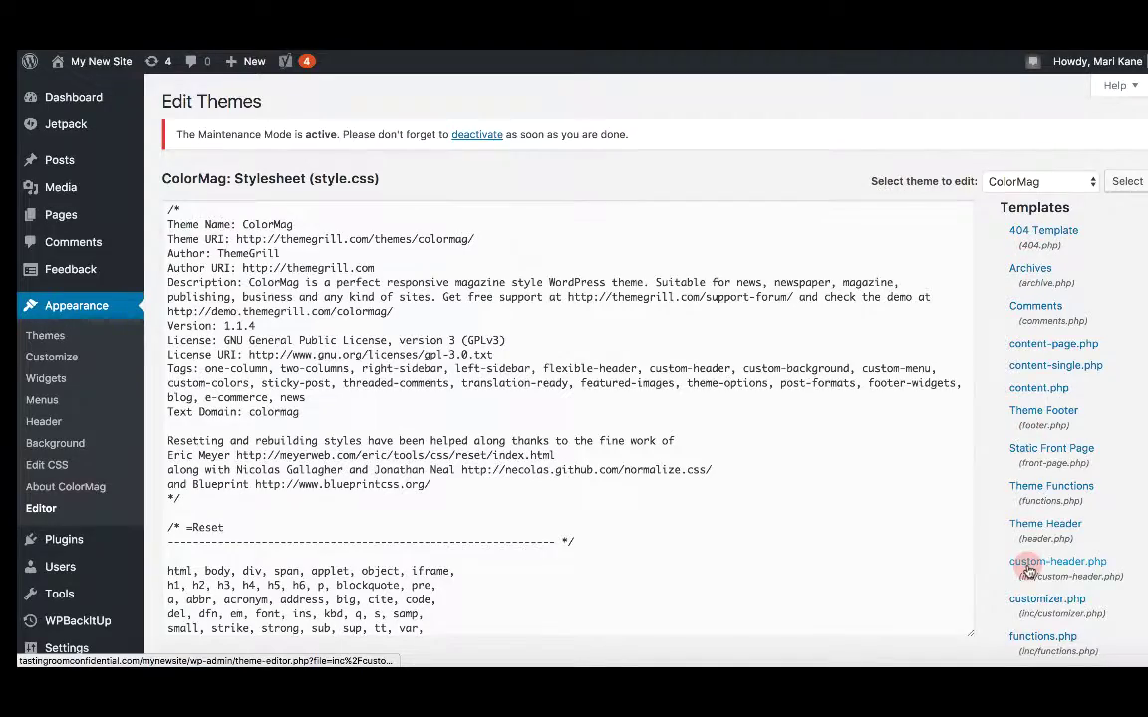
{"action": "scroll", "coordinate": [1030, 487], "scroll_direction": "down", "scroll_amount": 3}
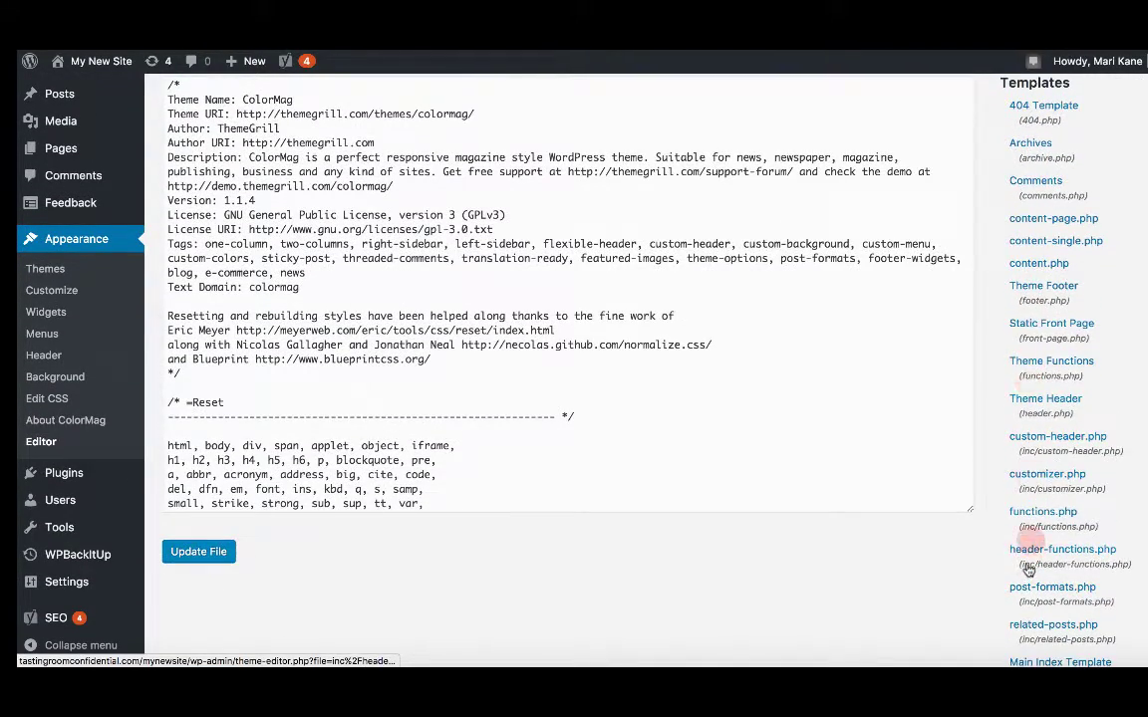
{"action": "scroll", "coordinate": [1026, 548], "scroll_direction": "down", "scroll_amount": 4}
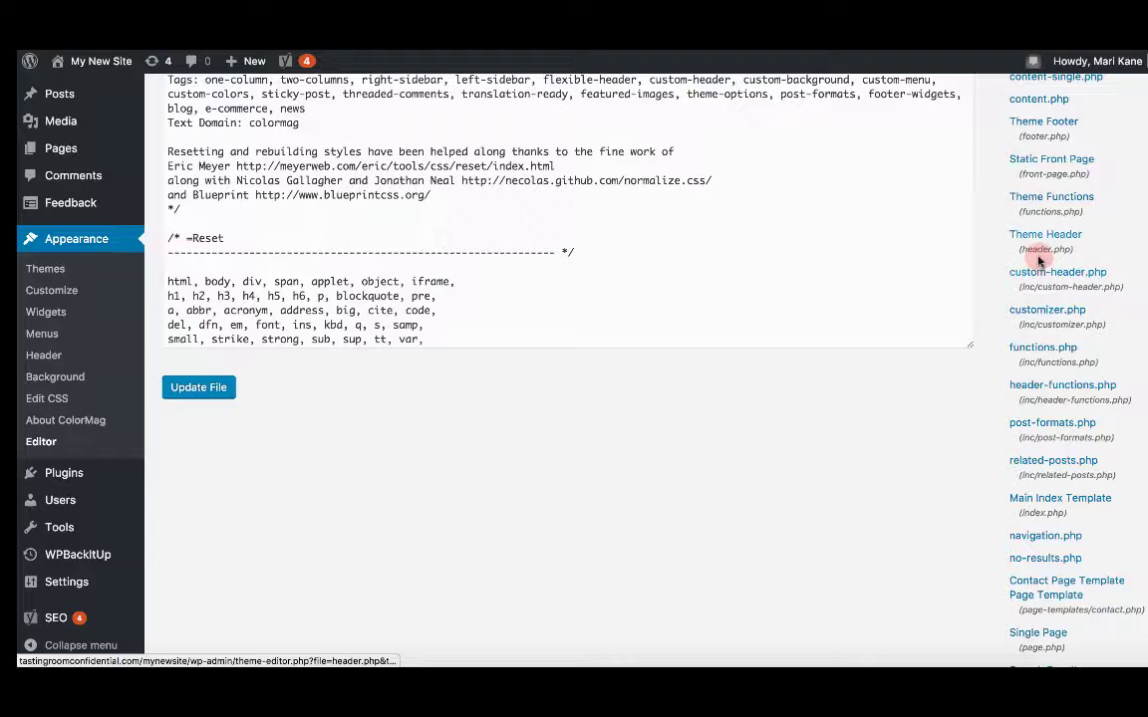
{"action": "scroll", "coordinate": [1019, 324], "scroll_direction": "up", "scroll_amount": 6}
{"action": "scroll", "coordinate": [1019, 324], "scroll_direction": "up", "scroll_amount": 1}
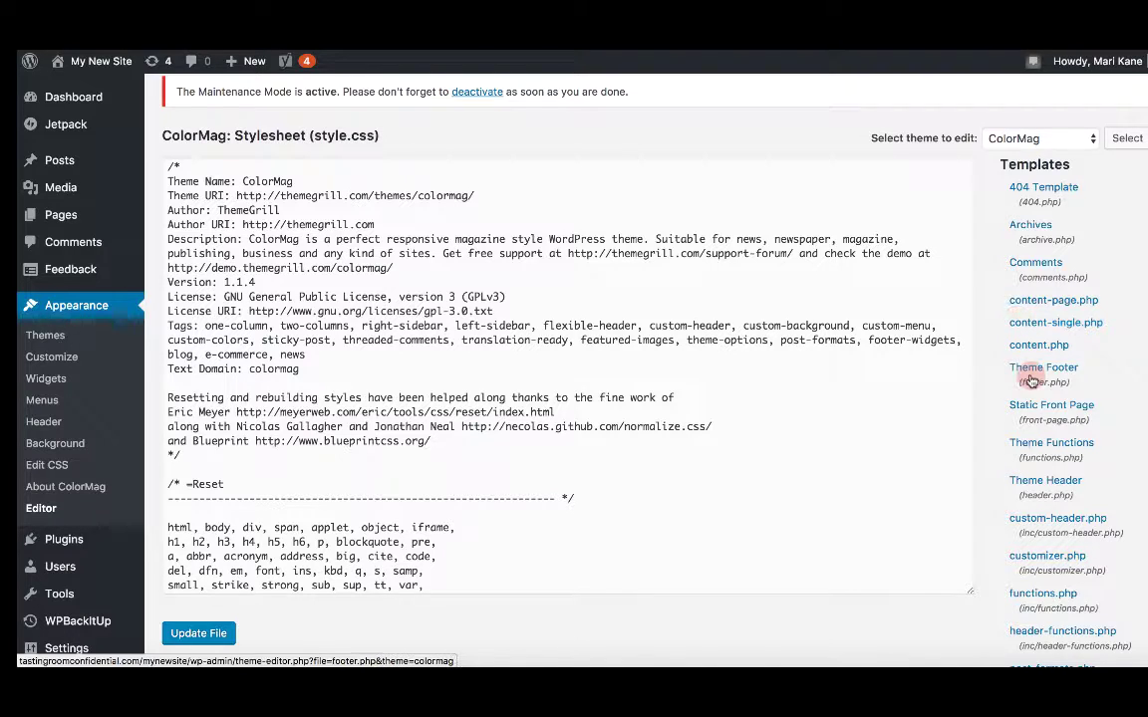
{"action": "left_click", "coordinate": [1035, 488]}
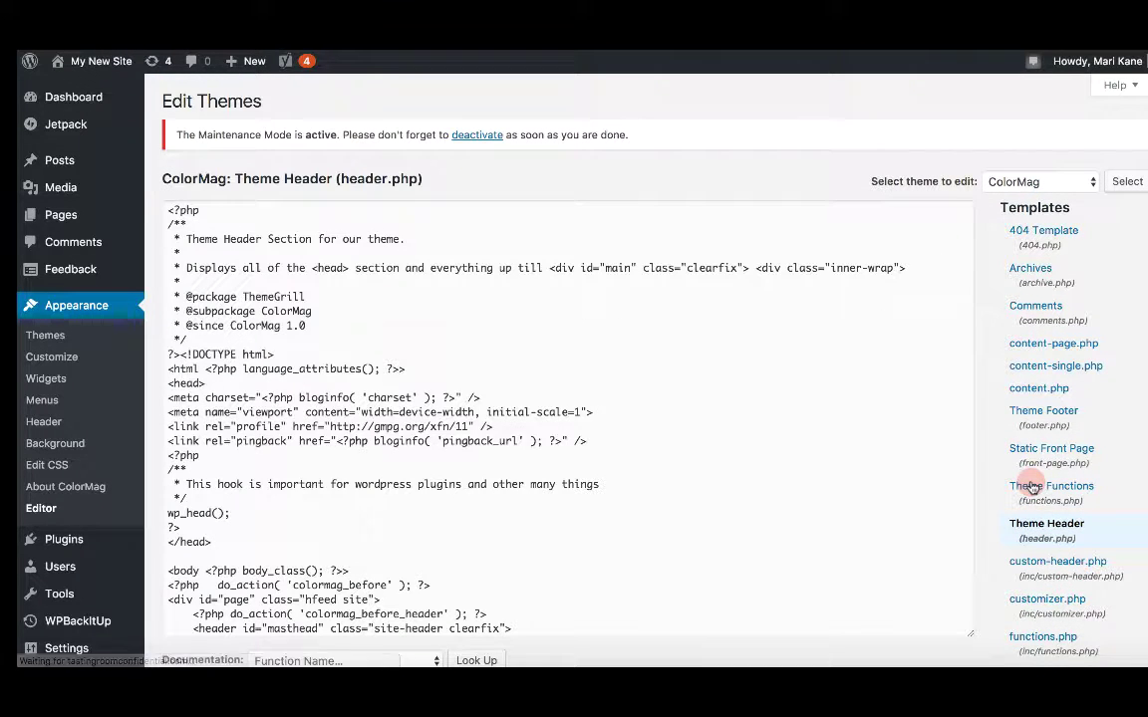
- Paste the tracking script on a new line just before the closing </head> tag and save the header file
{"action": "scroll", "coordinate": [993, 470], "scroll_direction": "down", "scroll_amount": 1}
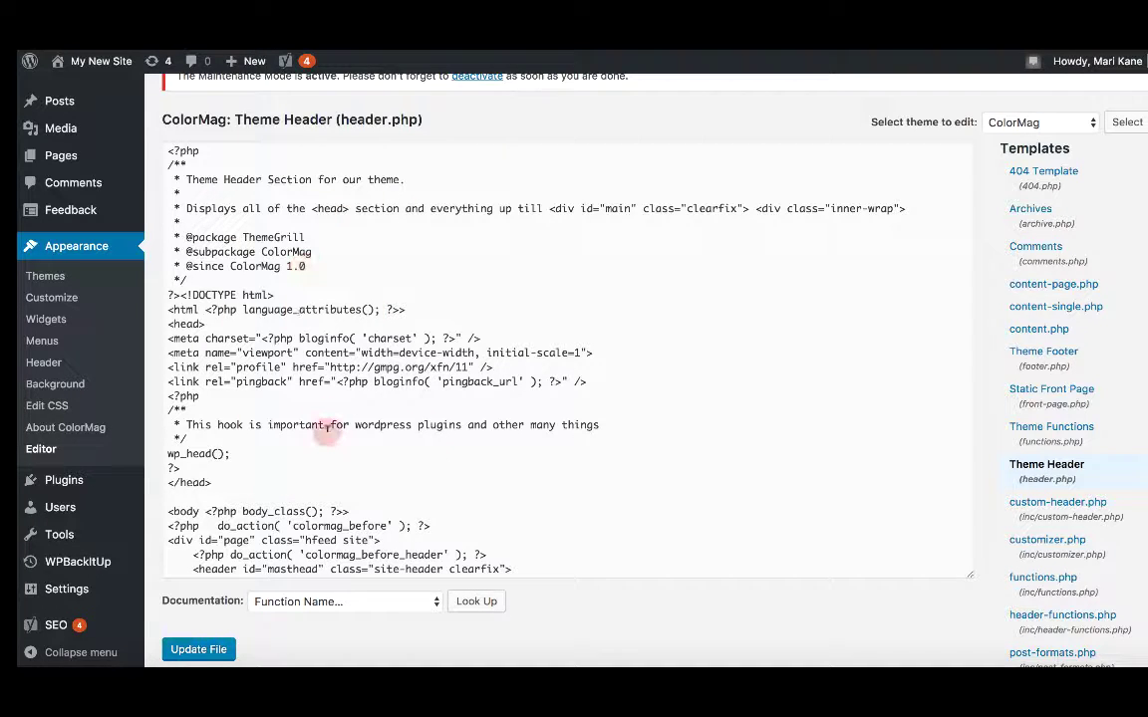
{"action": "left_click", "coordinate": [317, 461]}
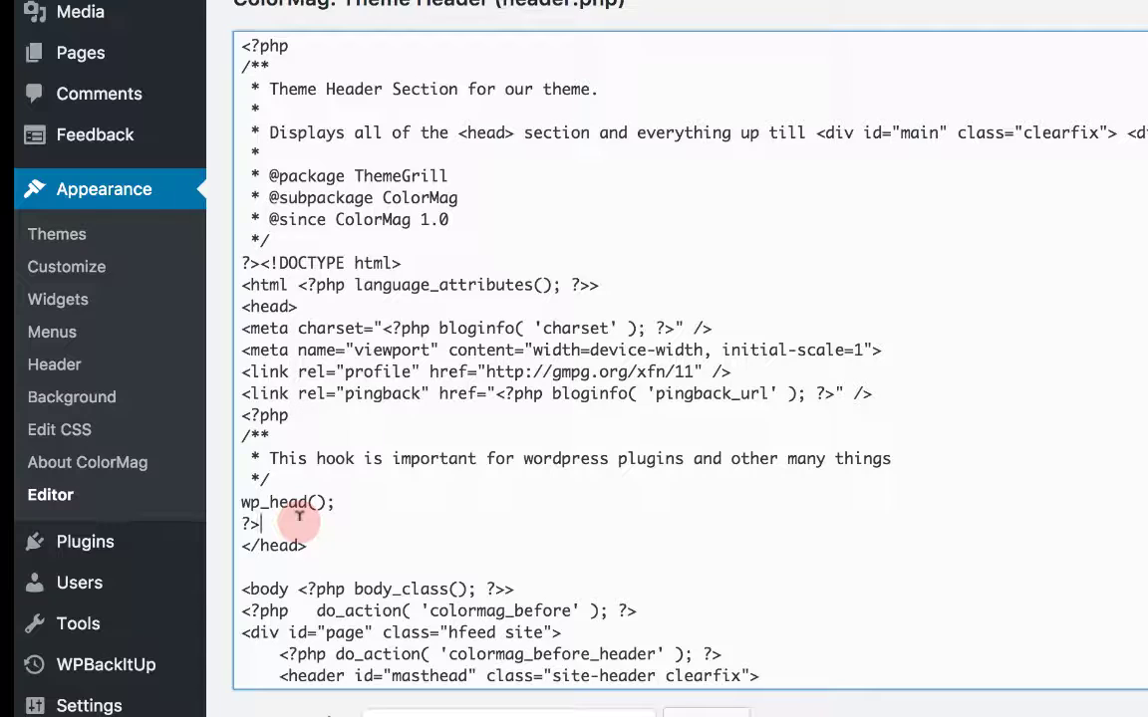
{"action": "key", "text": "Return"}
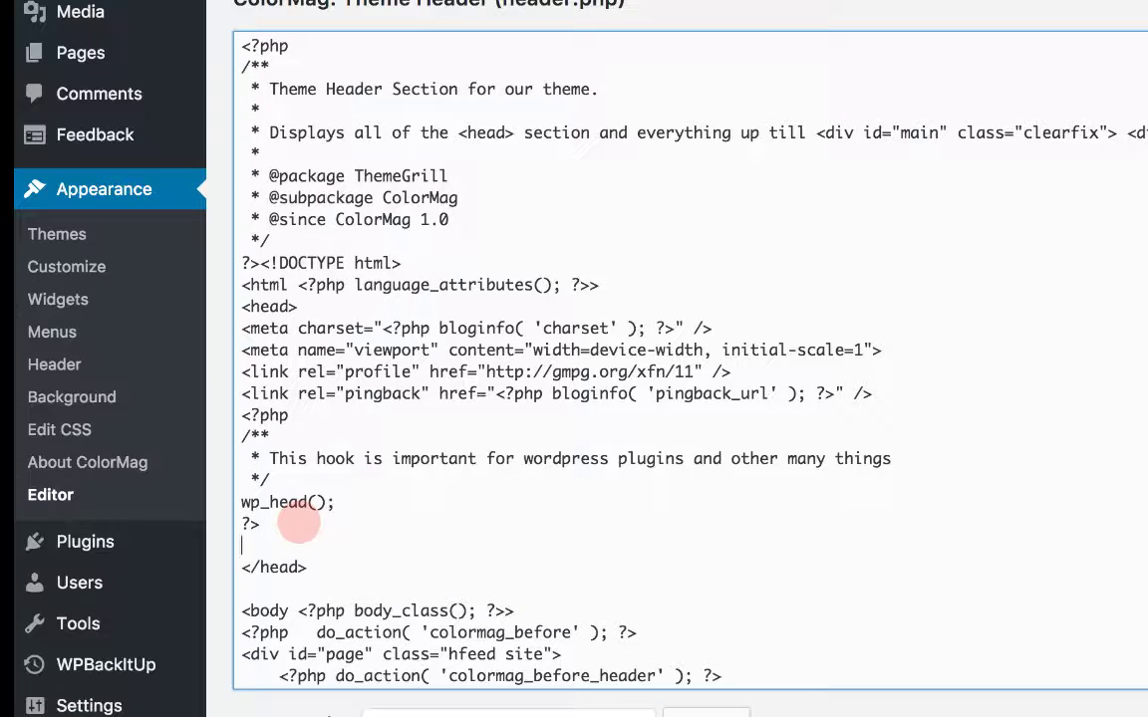
{"action": "key", "text": "ctrl+v"}
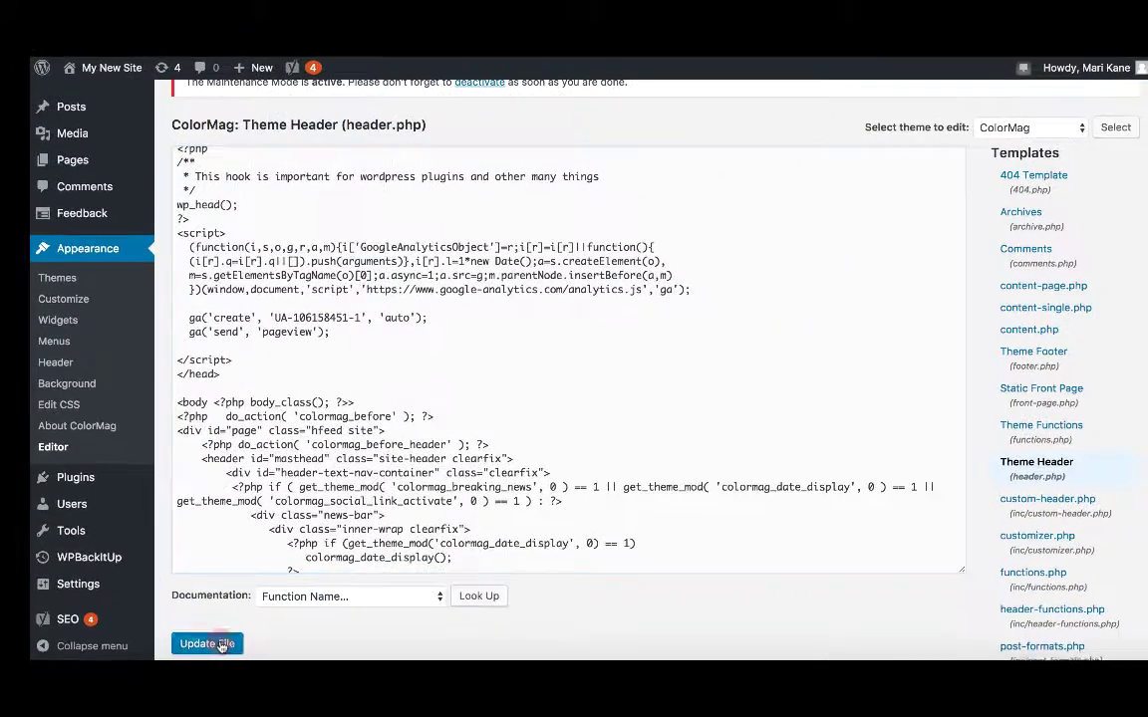
{"action": "left_click", "coordinate": [221, 643]}
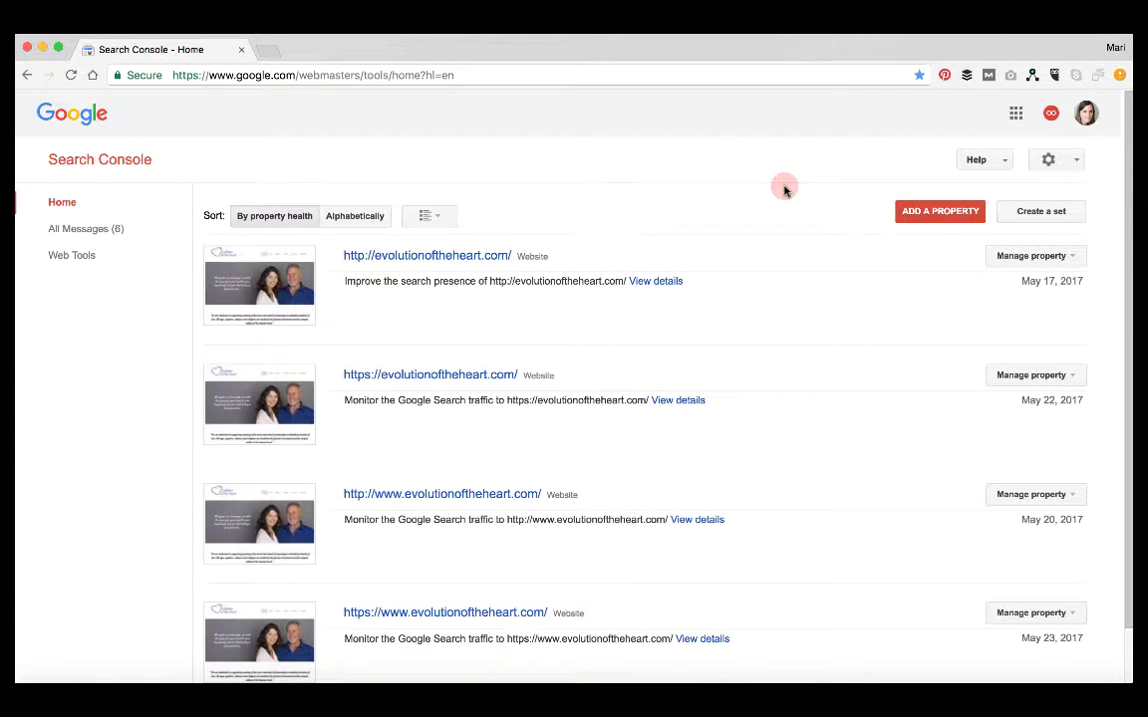
{"action": "left_click", "coordinate": [920, 216]}
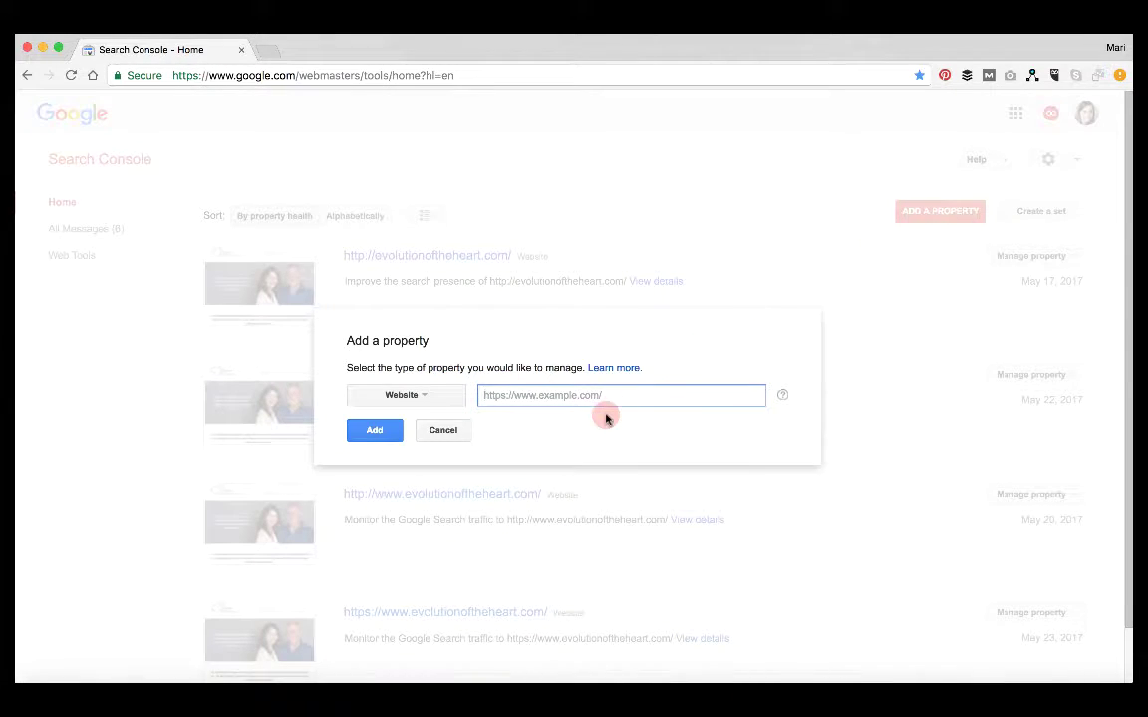
{"action": "type", "text": "http://tastingroomconfidential.com/mynewsite/"}
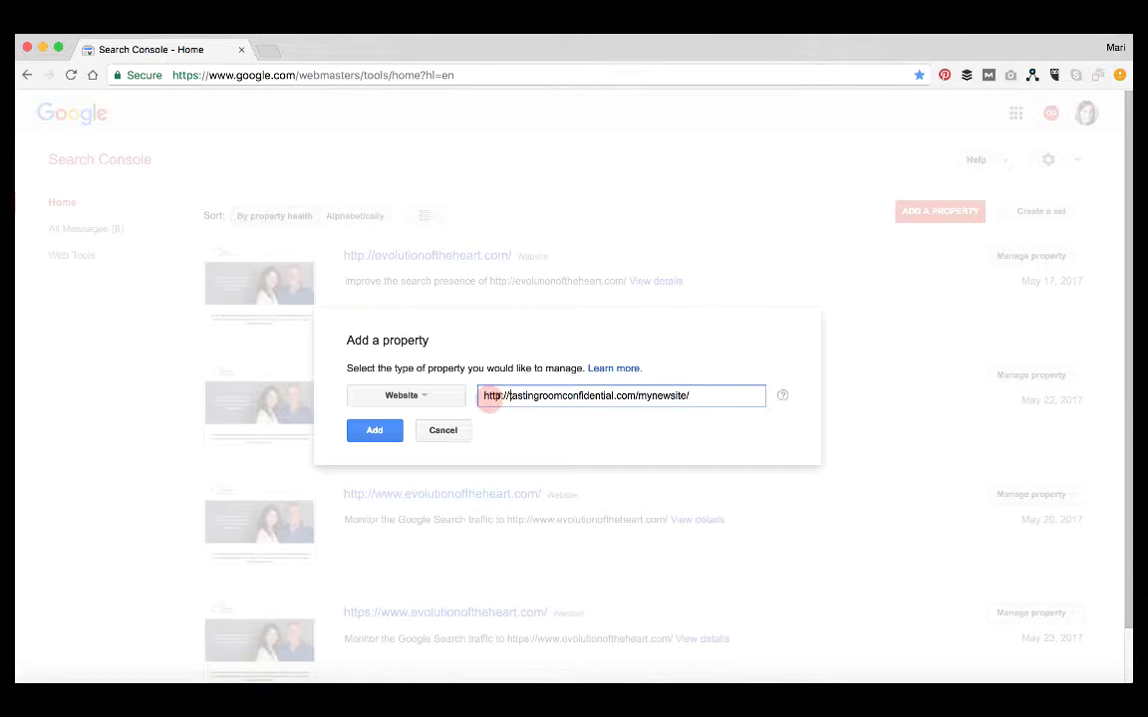
{"action": "left_click", "coordinate": [432, 398]}
{"action": "left_click", "coordinate": [430, 398]}
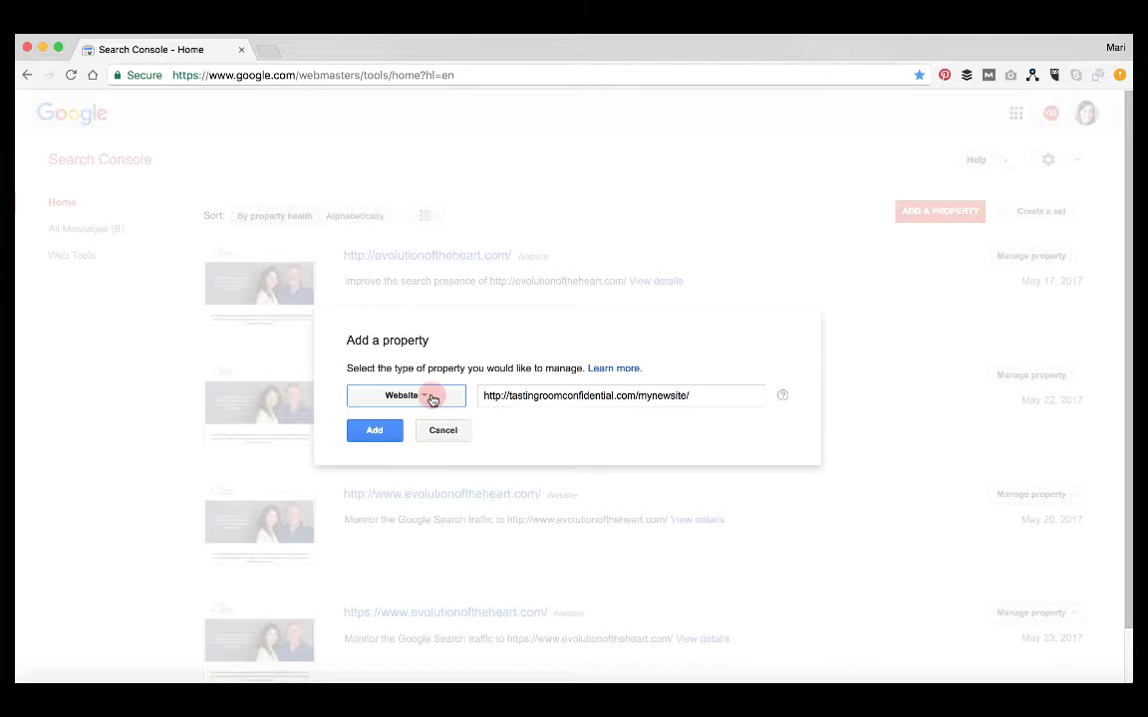
{"action": "left_click", "coordinate": [381, 434]}
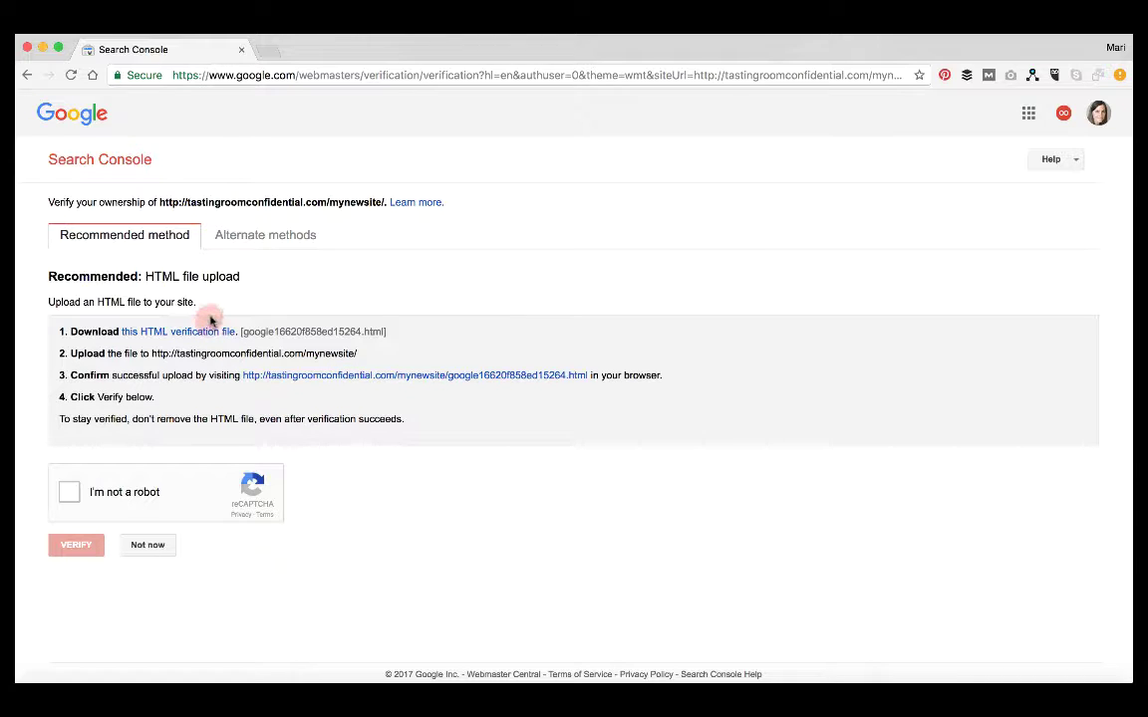
- Choose the alternate HTML tag verification method and copy the complete site verification meta tag
{"action": "left_click", "coordinate": [260, 240]}
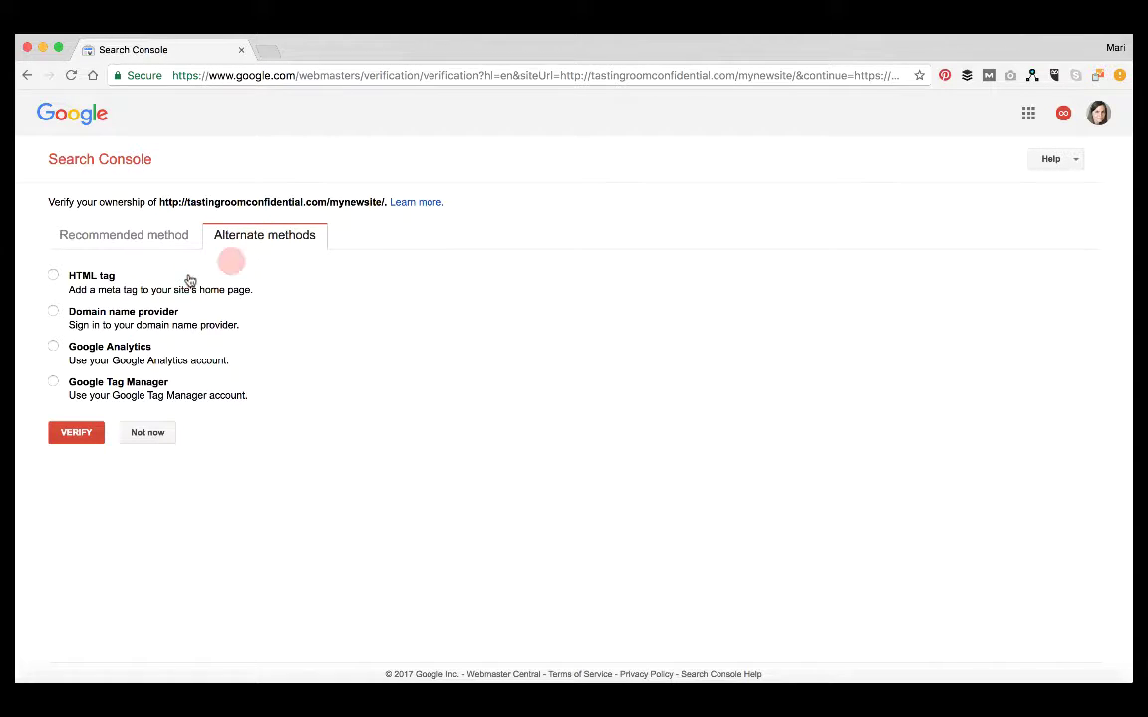
{"action": "left_click", "coordinate": [55, 277]}
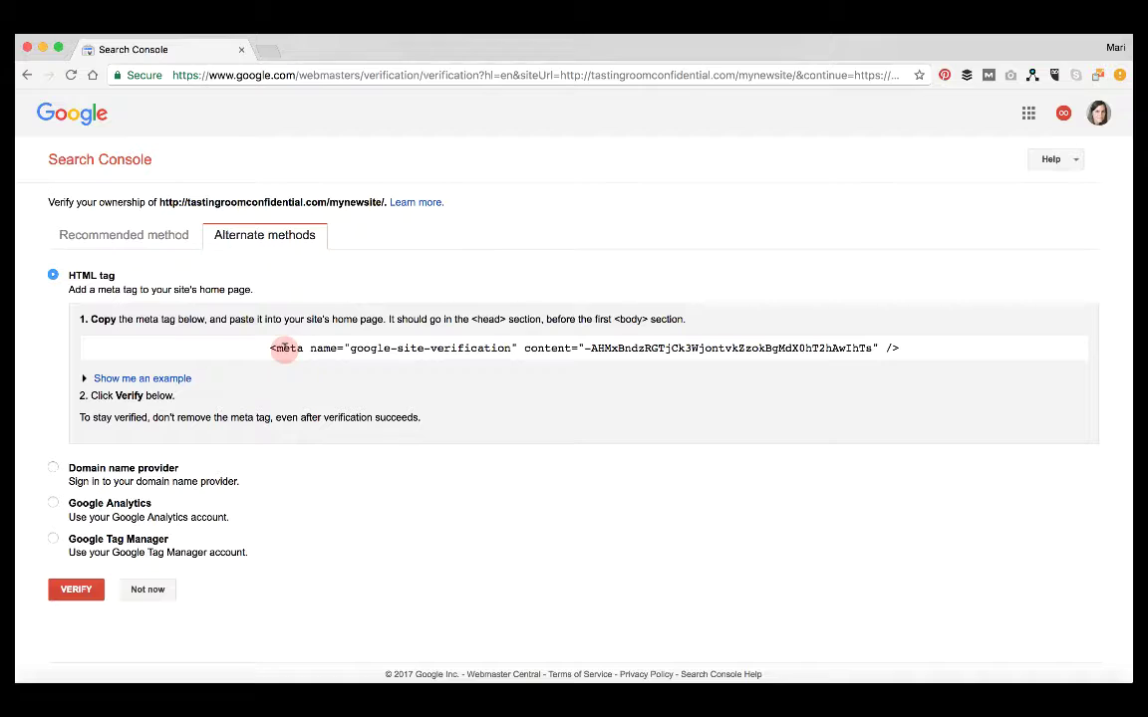
{"action": "left_click", "coordinate": [269, 347]}
{"action": "key", "text": "super+c"}
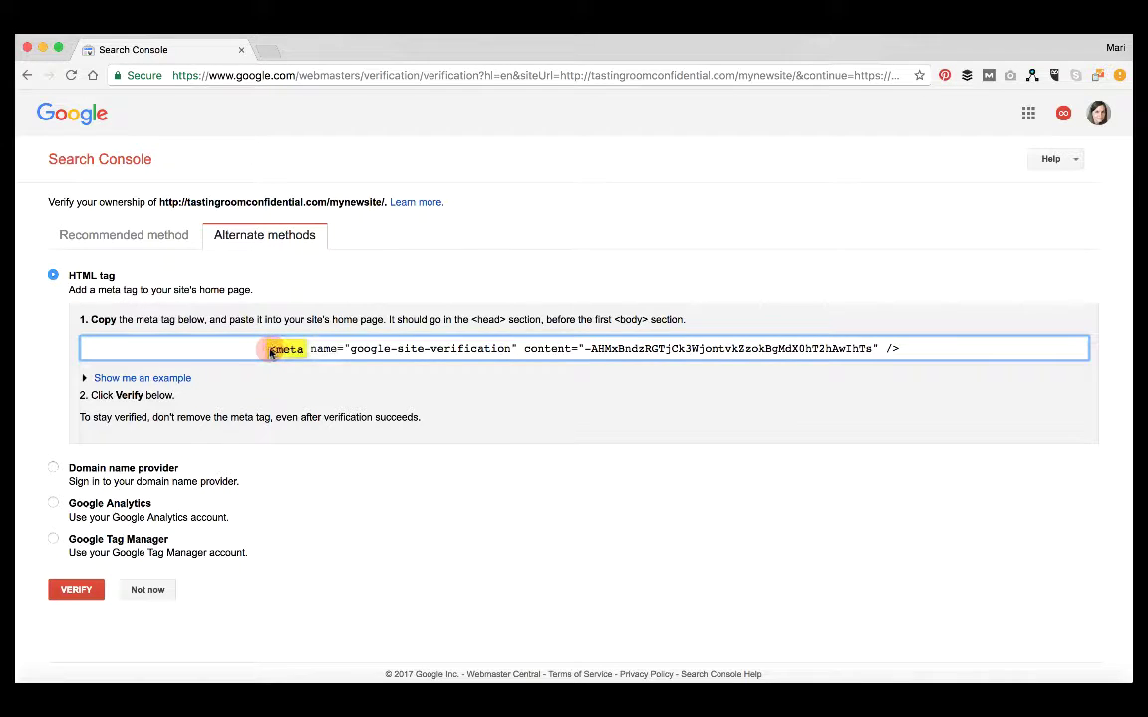
{"action": "left_click", "coordinate": [272, 348]}
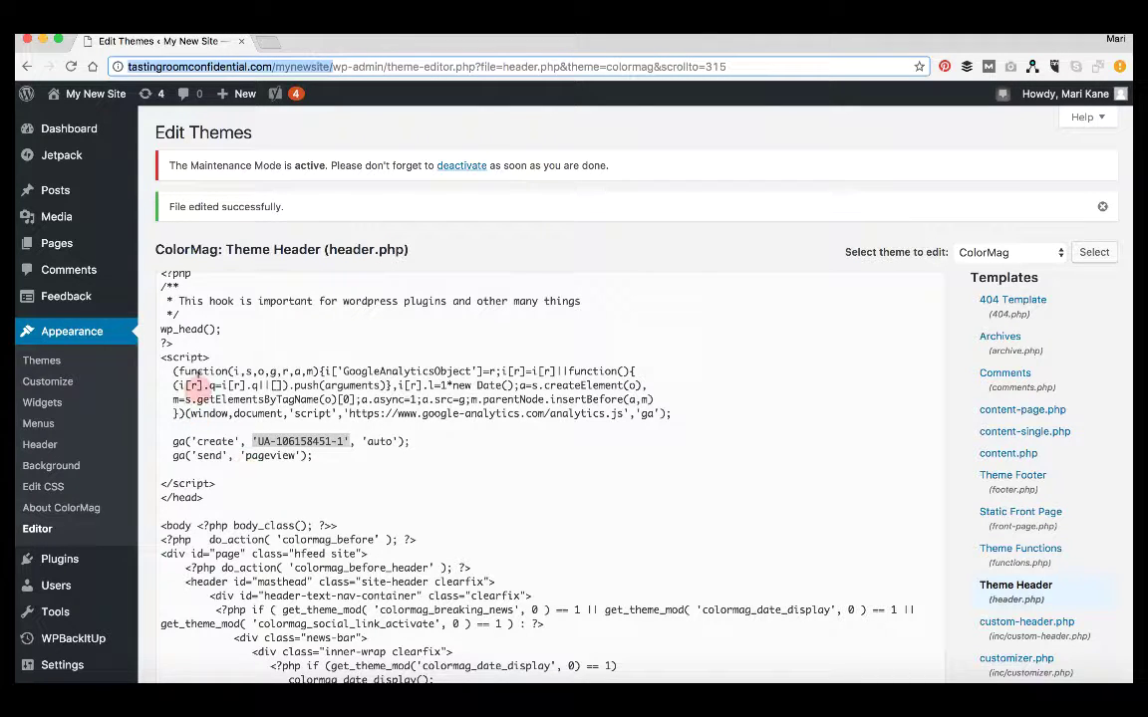
- Paste the site verification meta tag above the Analytics script in WordPress's header.php, update the file, and try to verify the property in Search Console
{"action": "left_click", "coordinate": [192, 345]}
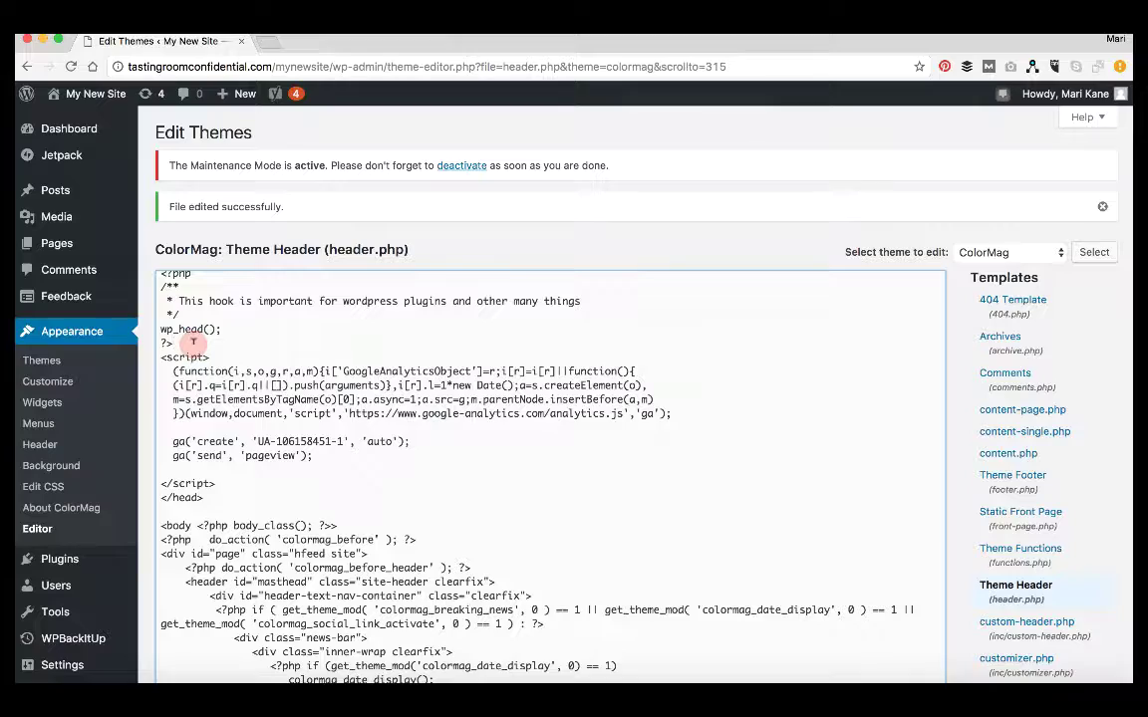
{"action": "key", "text": "Return"}
{"action": "scroll", "coordinate": [192, 342], "scroll_direction": "up", "scroll_amount": 5}
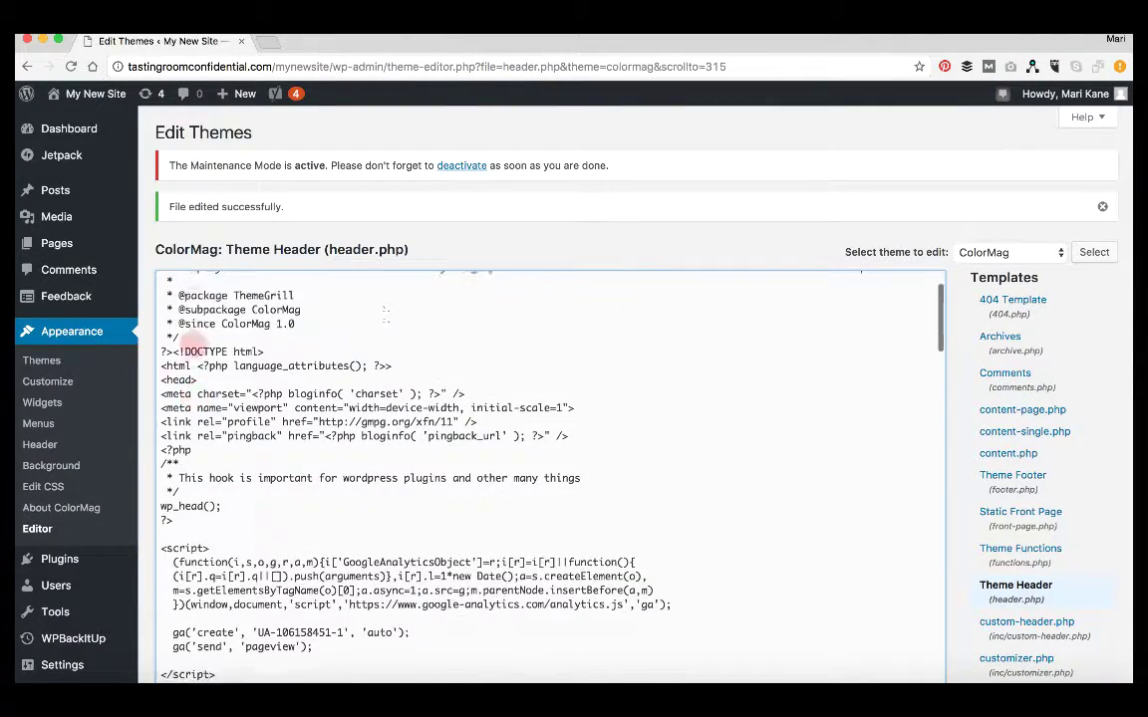
{"action": "scroll", "coordinate": [192, 342], "scroll_direction": "down", "scroll_amount": 5}
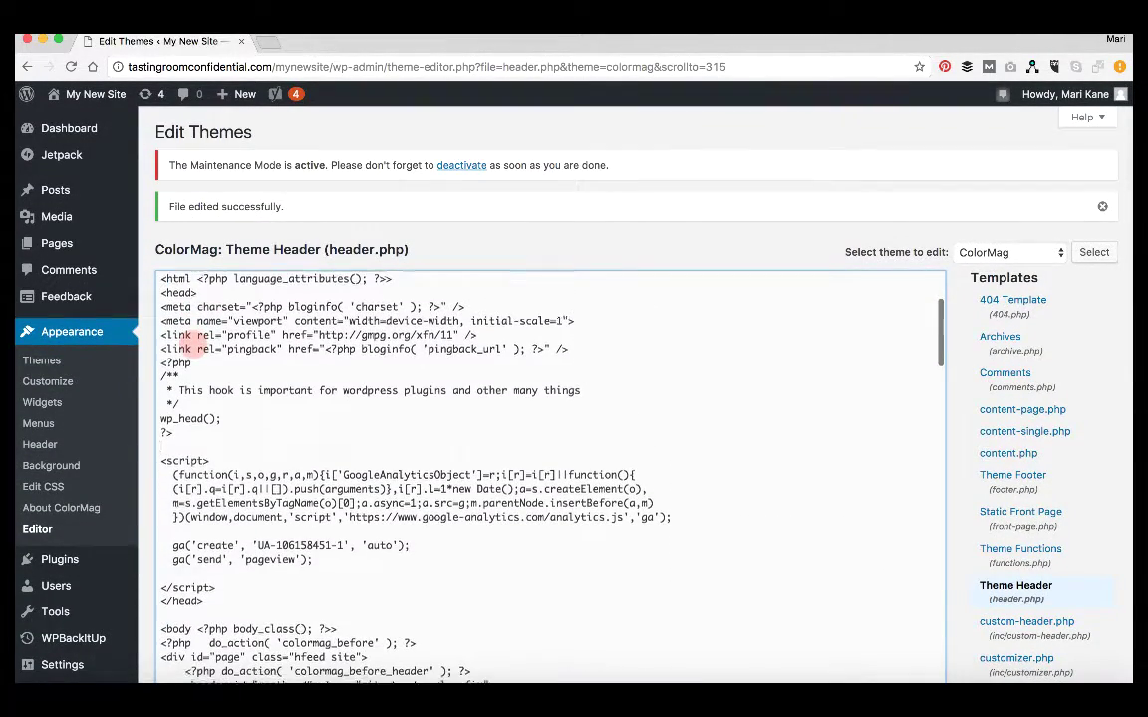
{"action": "key", "text": "super+v"}
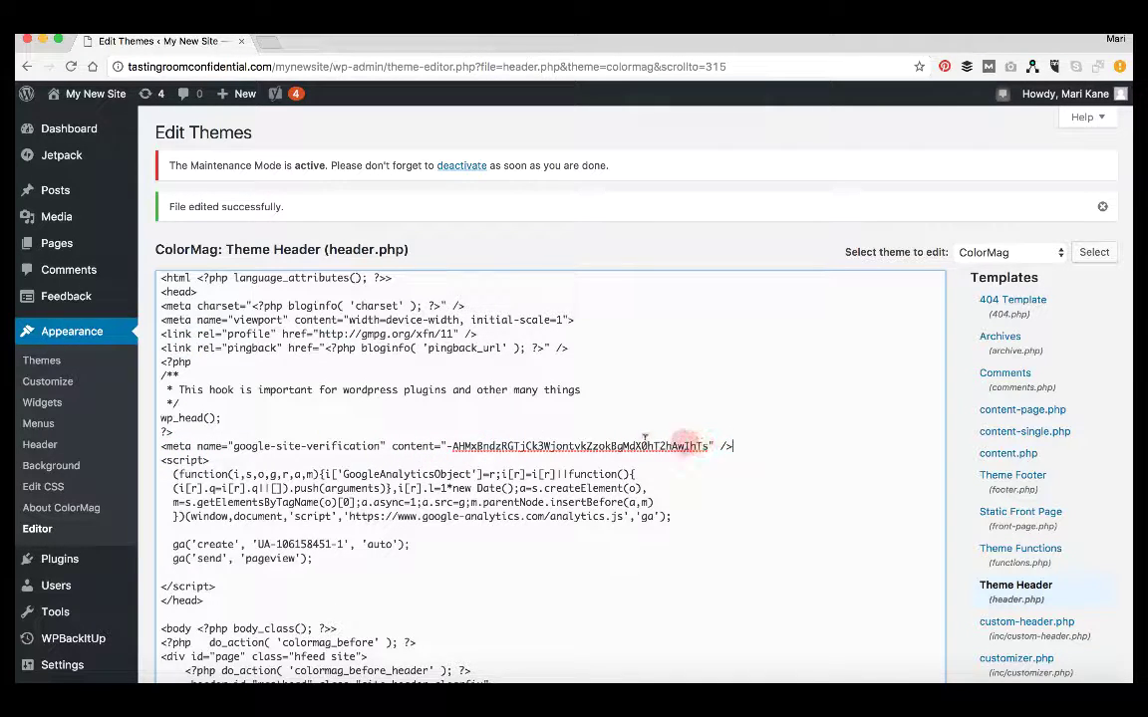
{"action": "scroll", "coordinate": [184, 424], "scroll_direction": "down", "scroll_amount": 3}
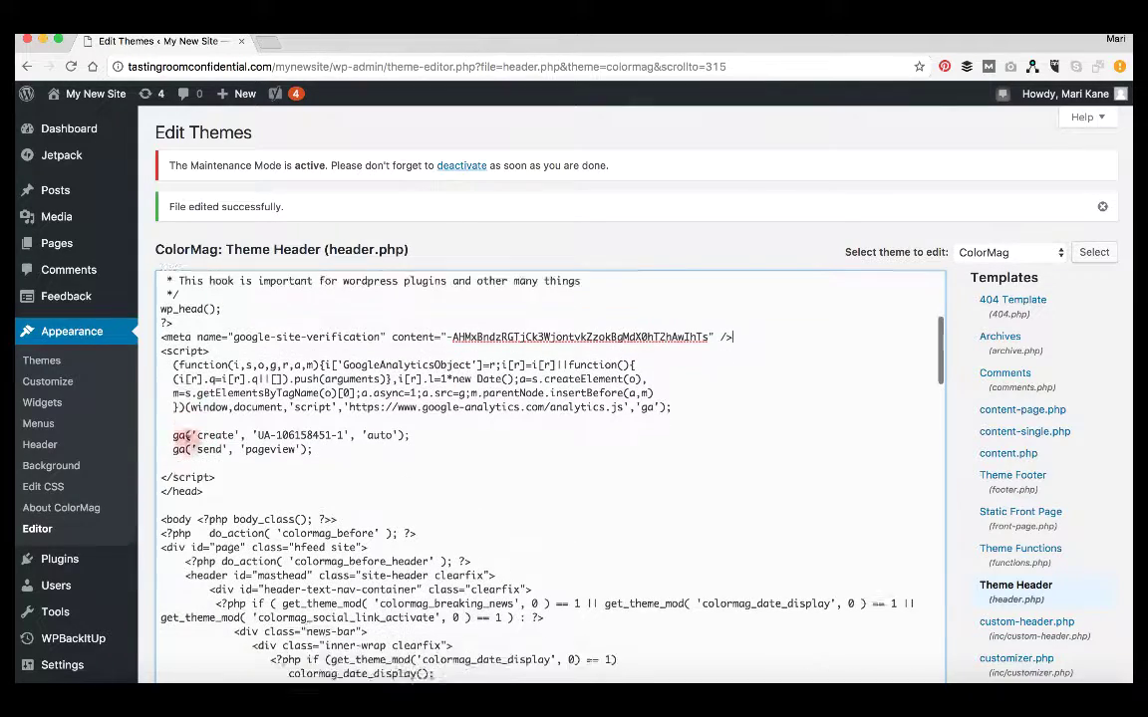
{"action": "scroll", "coordinate": [968, 378], "scroll_direction": "down", "scroll_amount": 3}
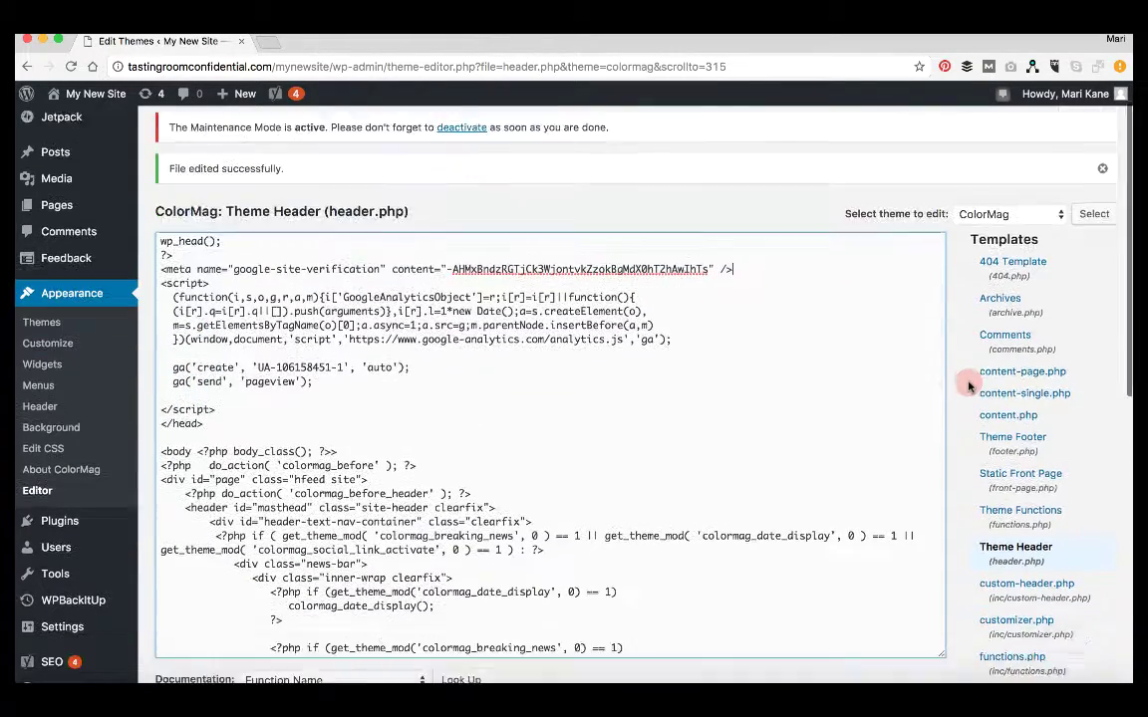
{"action": "left_click", "coordinate": [196, 628]}
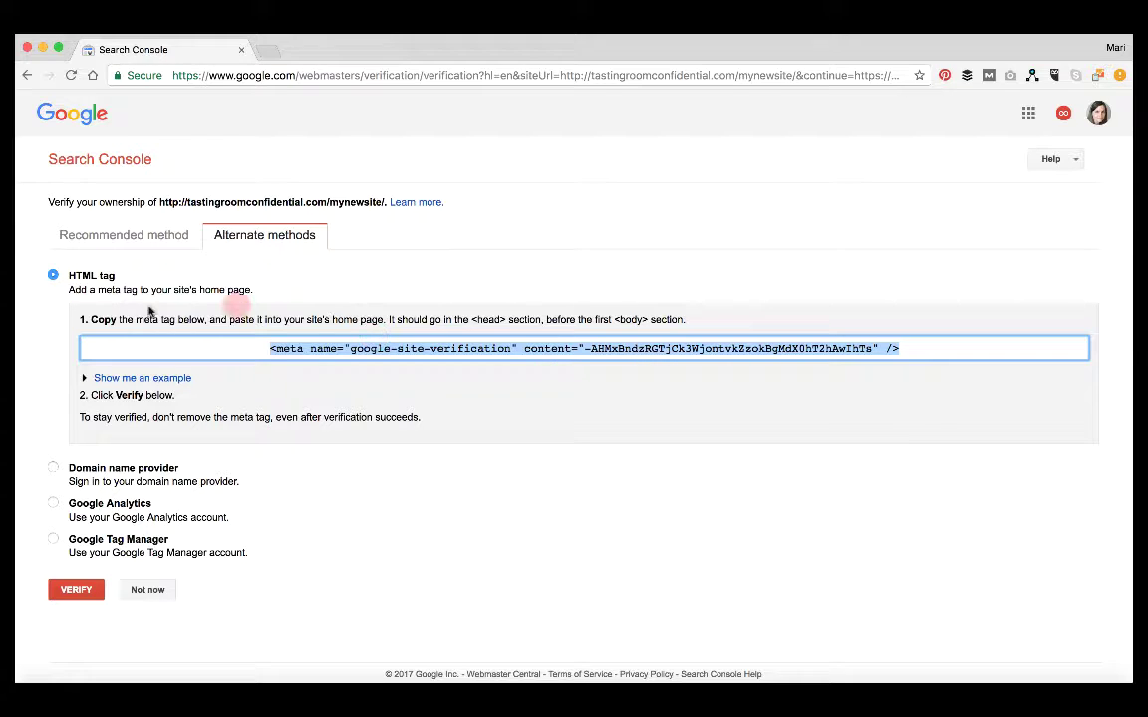
{"action": "left_click", "coordinate": [76, 590]}
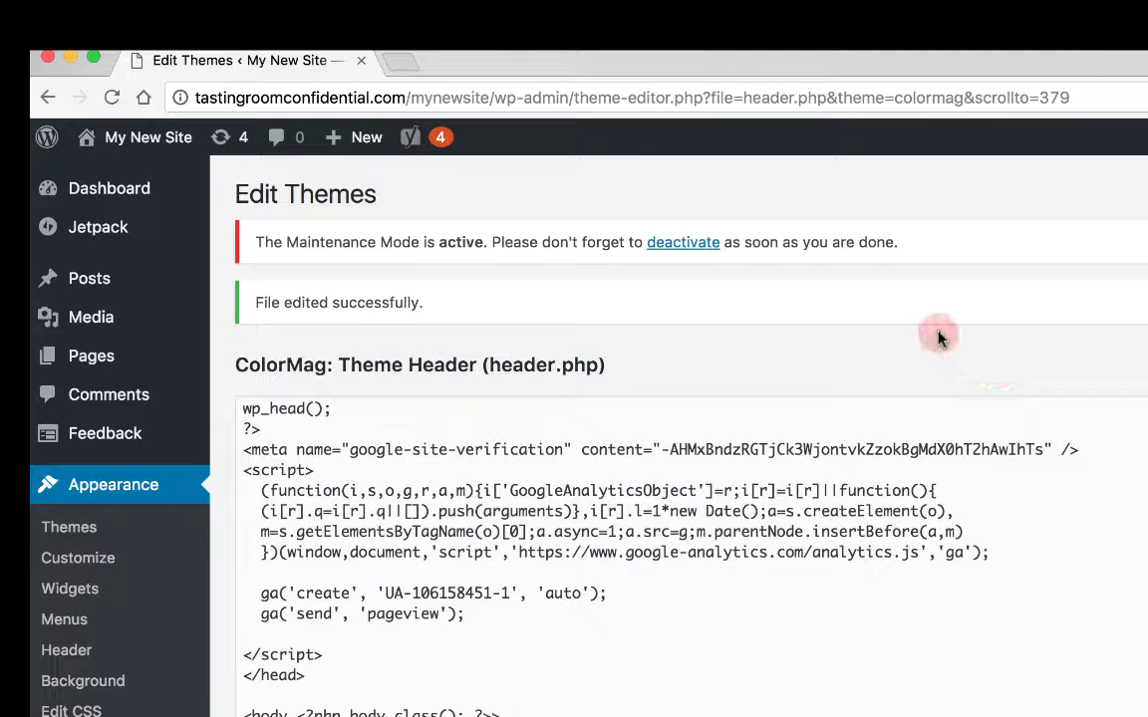
- Set WP Maintenance Mode's status to Deactivated in WordPress, save the settings, and request the property verification again in Search Console
{"action": "left_click", "coordinate": [684, 247]}
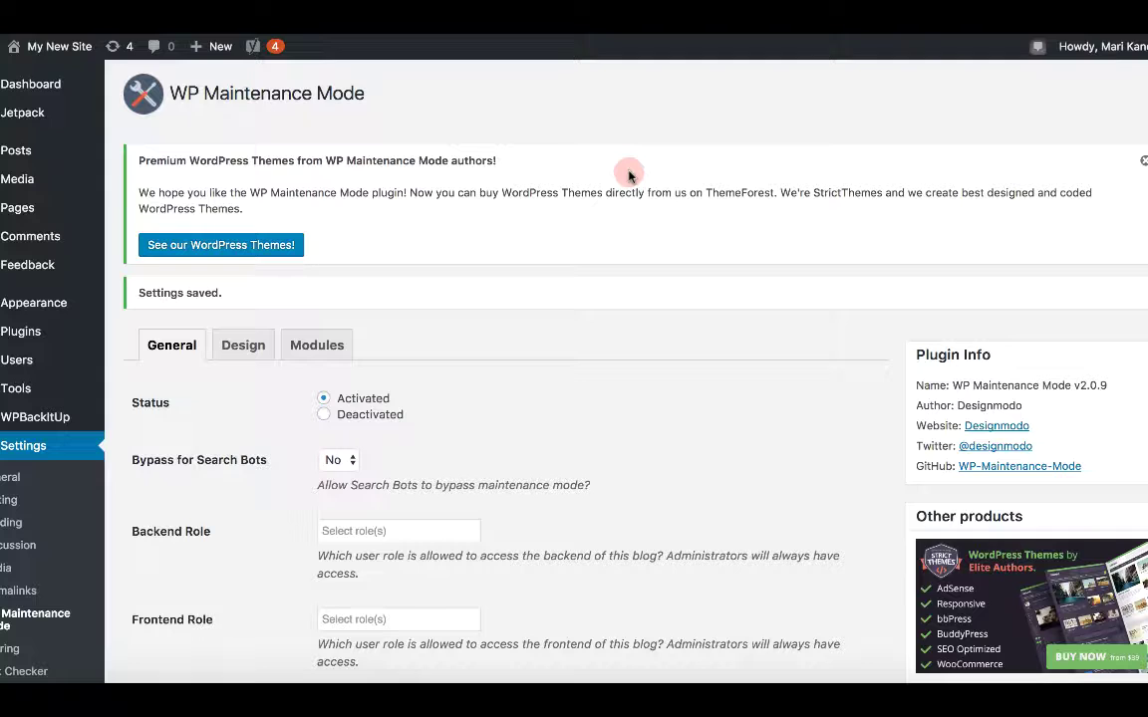
{"action": "left_click", "coordinate": [325, 415]}
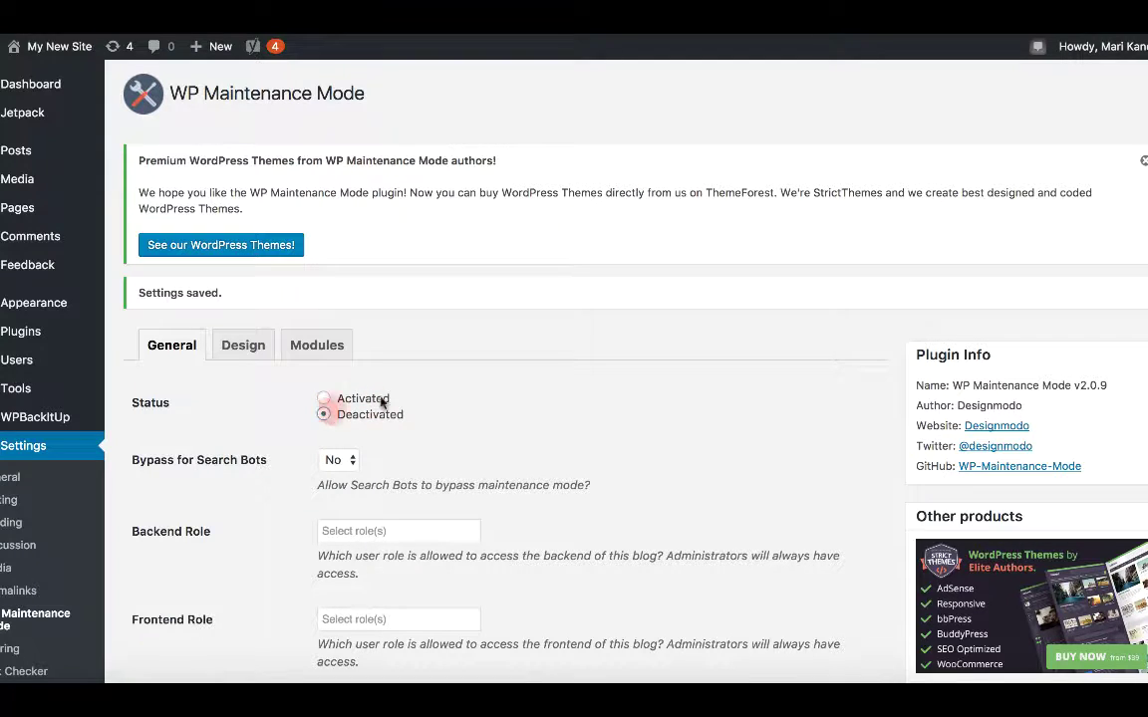
{"action": "scroll", "coordinate": [513, 427], "scroll_direction": "down", "scroll_amount": 10}
{"action": "scroll", "coordinate": [513, 426], "scroll_direction": "down", "scroll_amount": 2}
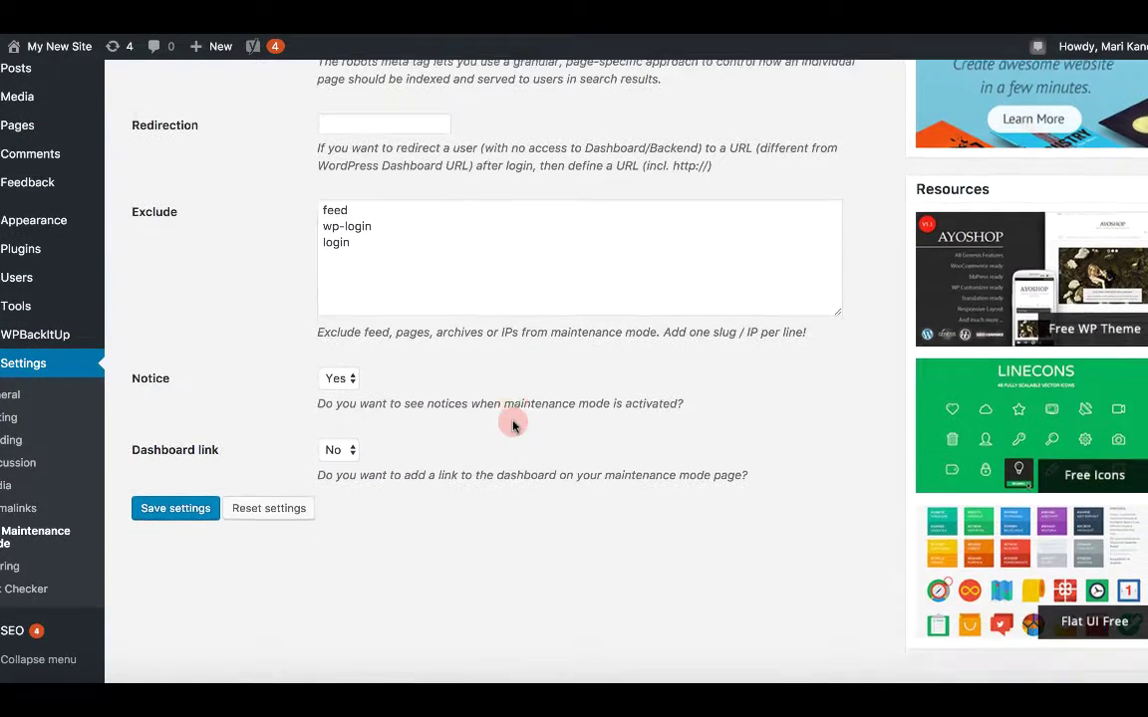
{"action": "left_click", "coordinate": [194, 500]}
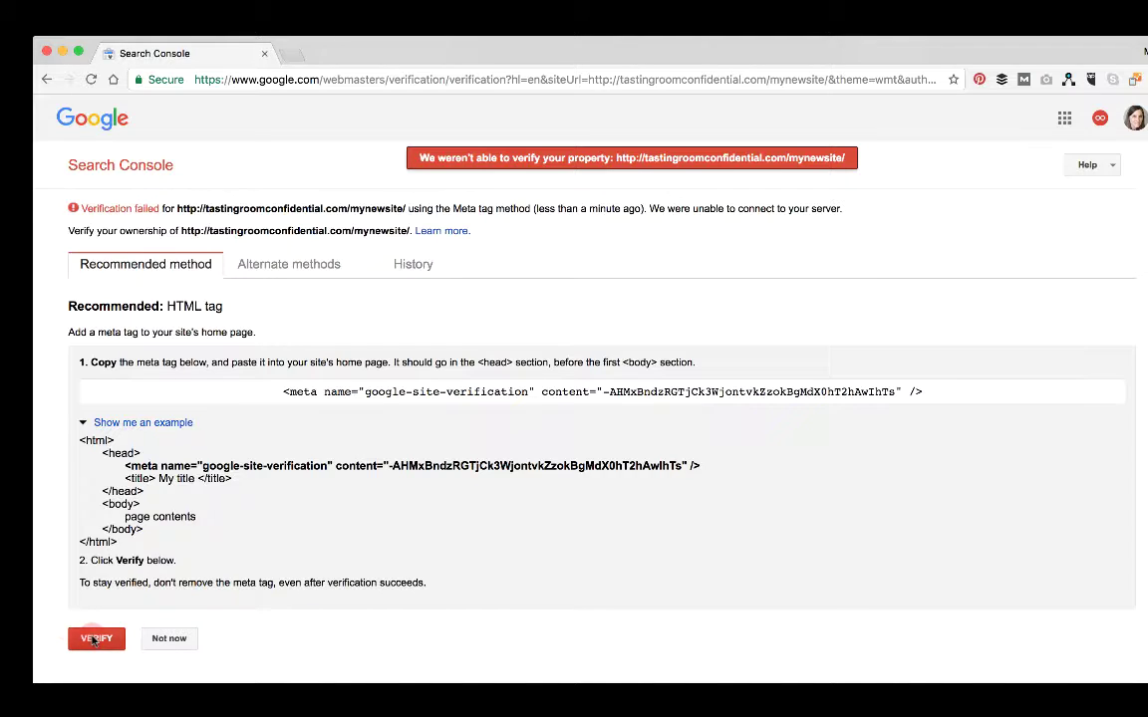
{"action": "left_click", "coordinate": [94, 640]}
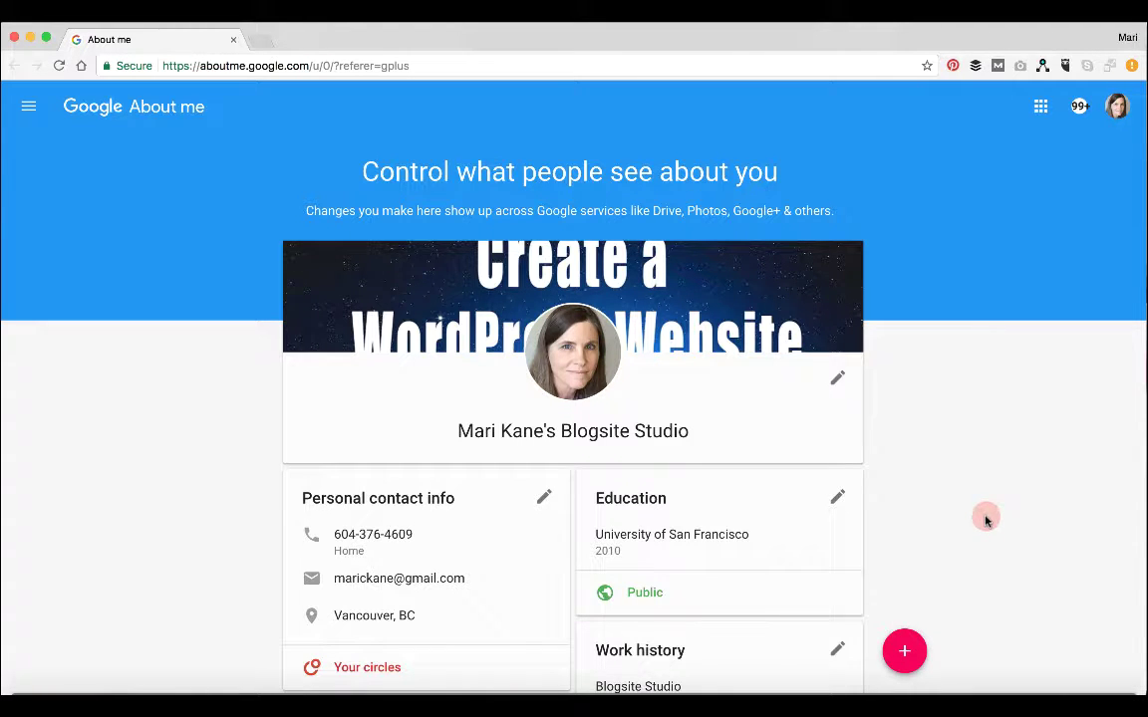
{"action": "scroll", "coordinate": [976, 546], "scroll_direction": "down", "scroll_amount": 6}
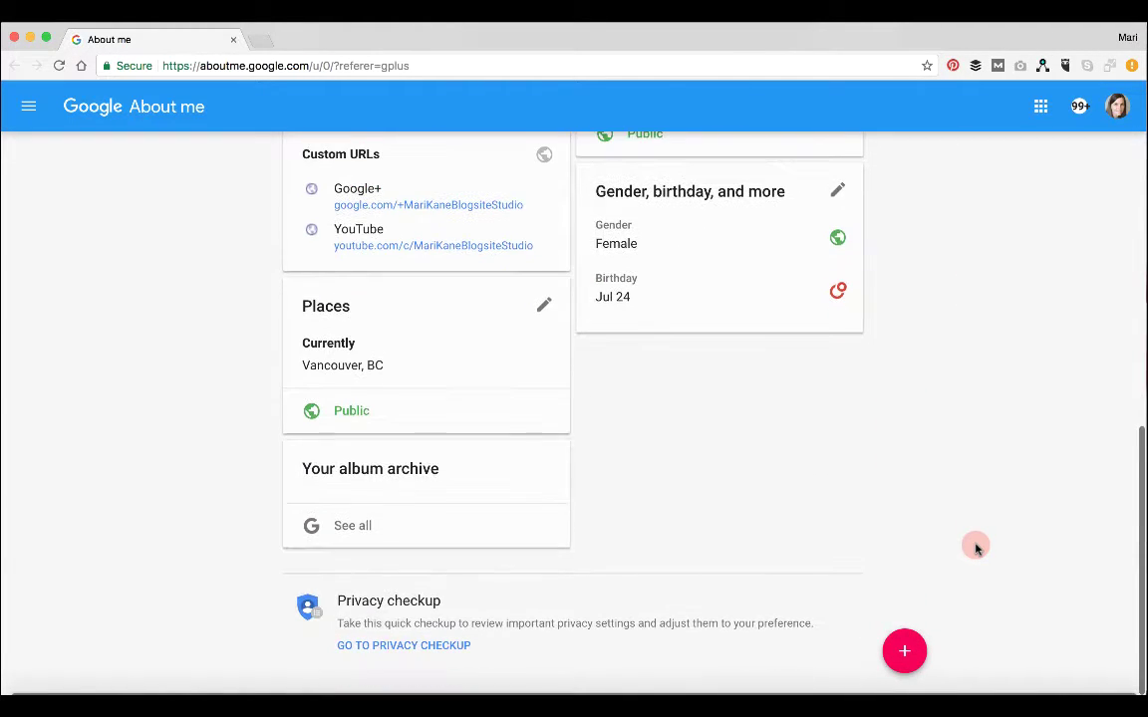
{"action": "scroll", "coordinate": [973, 453], "scroll_direction": "up", "scroll_amount": 8}
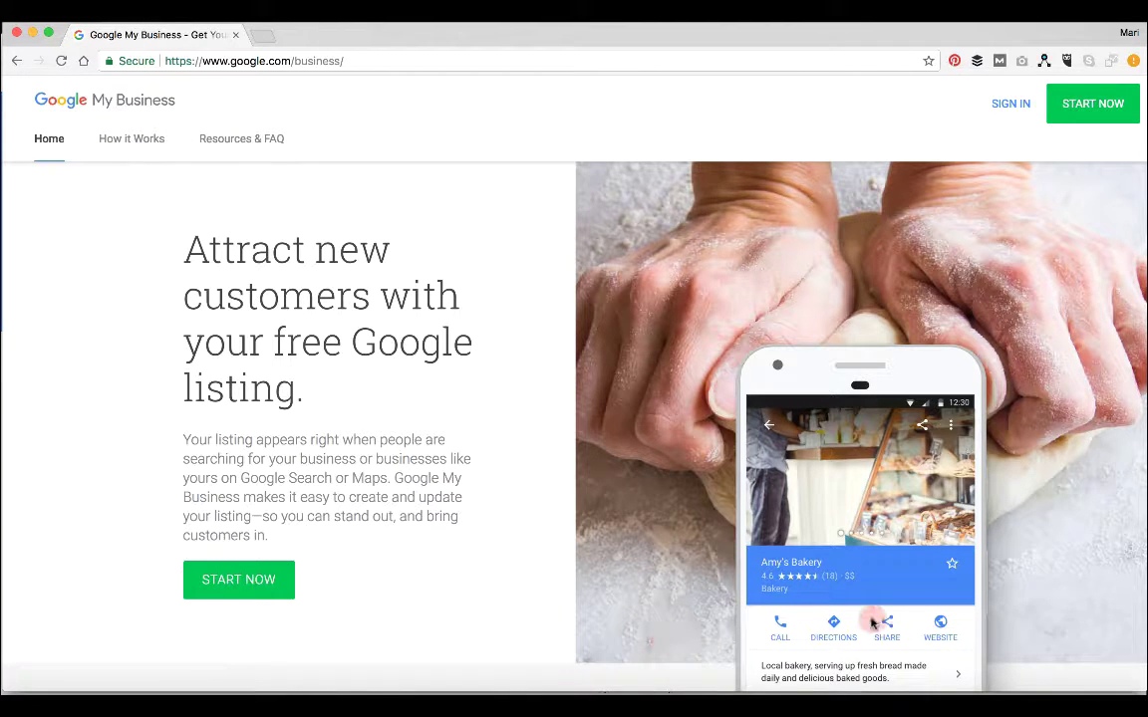
{"action": "scroll", "coordinate": [872, 622], "scroll_direction": "down", "scroll_amount": 3}
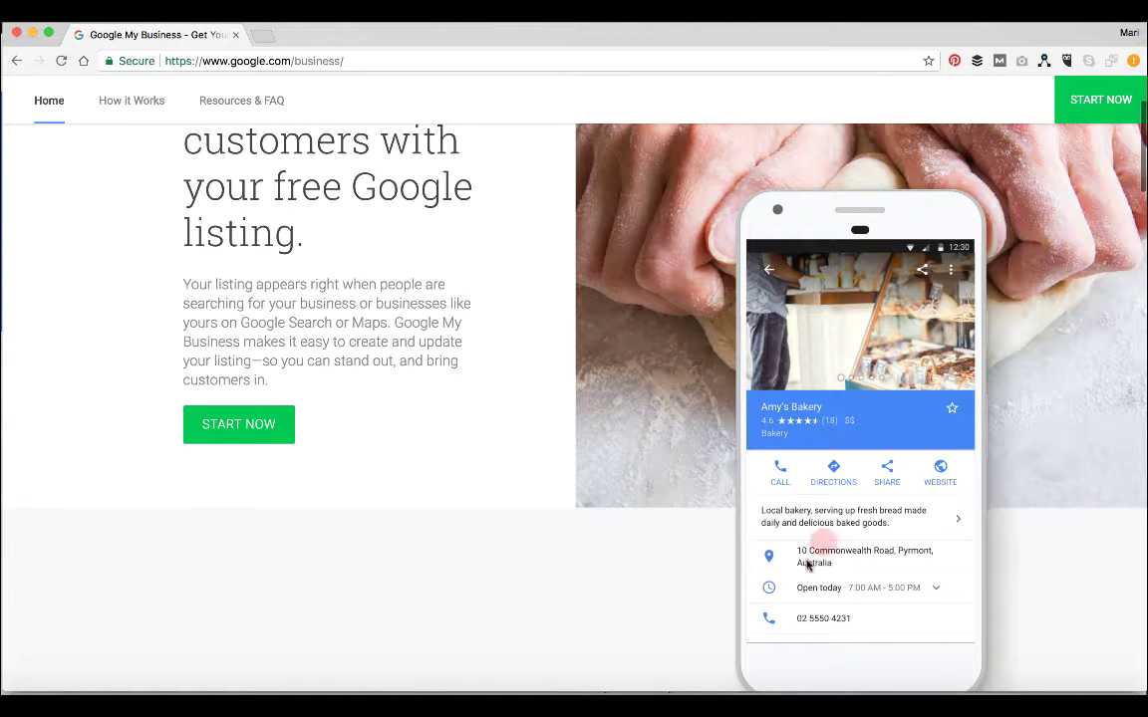
{"action": "scroll", "coordinate": [548, 605], "scroll_direction": "up", "scroll_amount": 3}
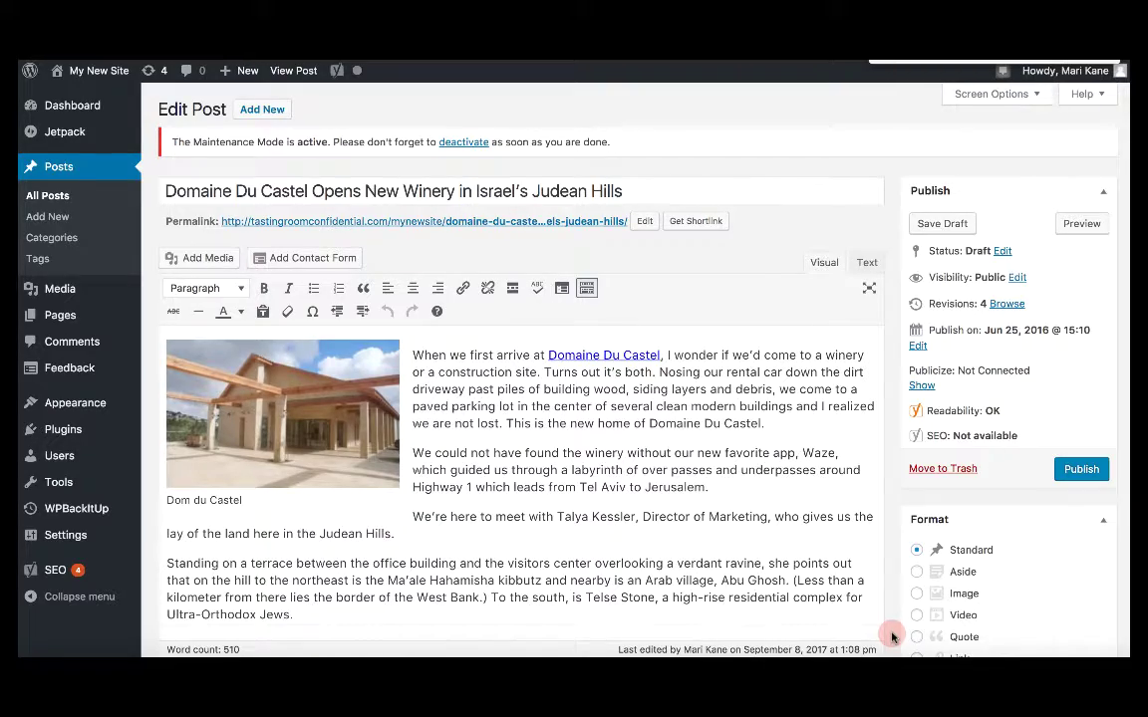
- Expand the Yoast SEO section of the Domaine Du Castel post in WordPress and examine its snippet preview, focus keyword and analysis
{"action": "scroll", "coordinate": [892, 635], "scroll_direction": "down", "scroll_amount": 8}
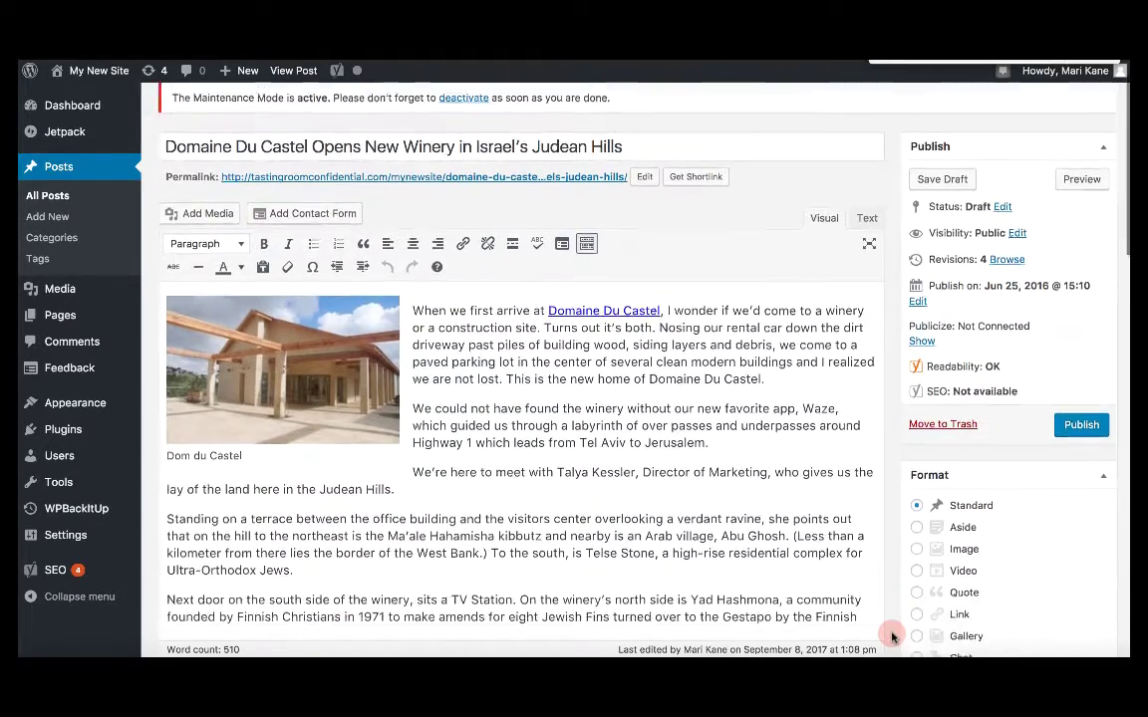
{"action": "scroll", "coordinate": [892, 633], "scroll_direction": "down", "scroll_amount": 10}
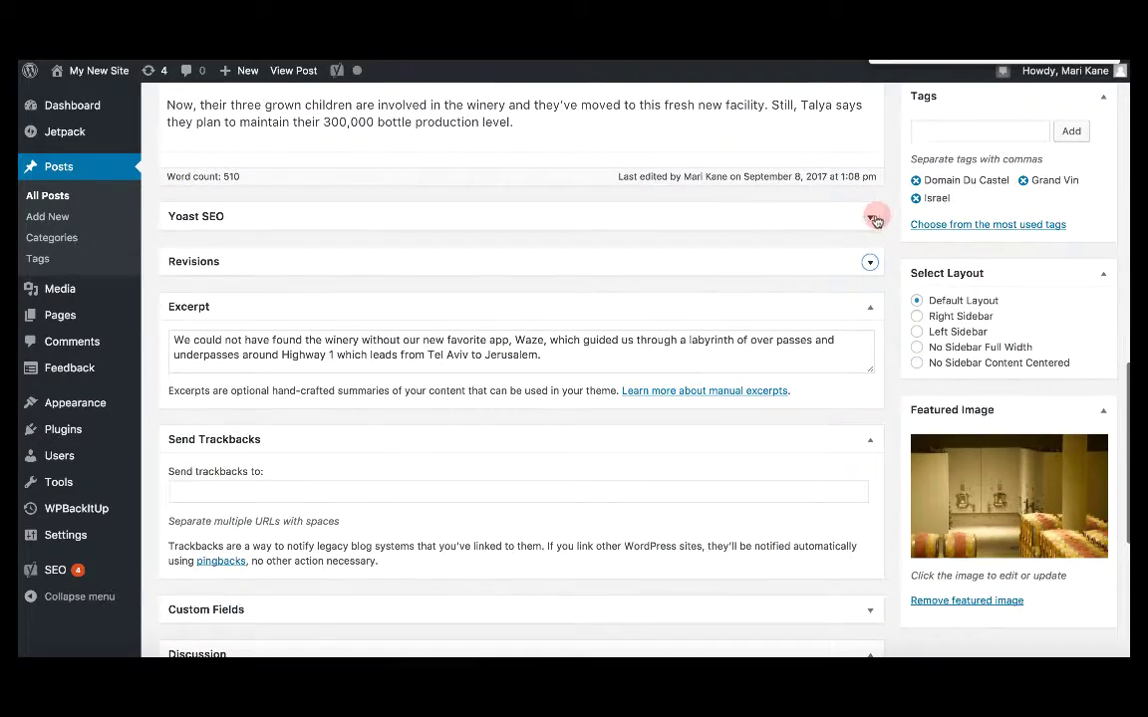
{"action": "left_click", "coordinate": [870, 217]}
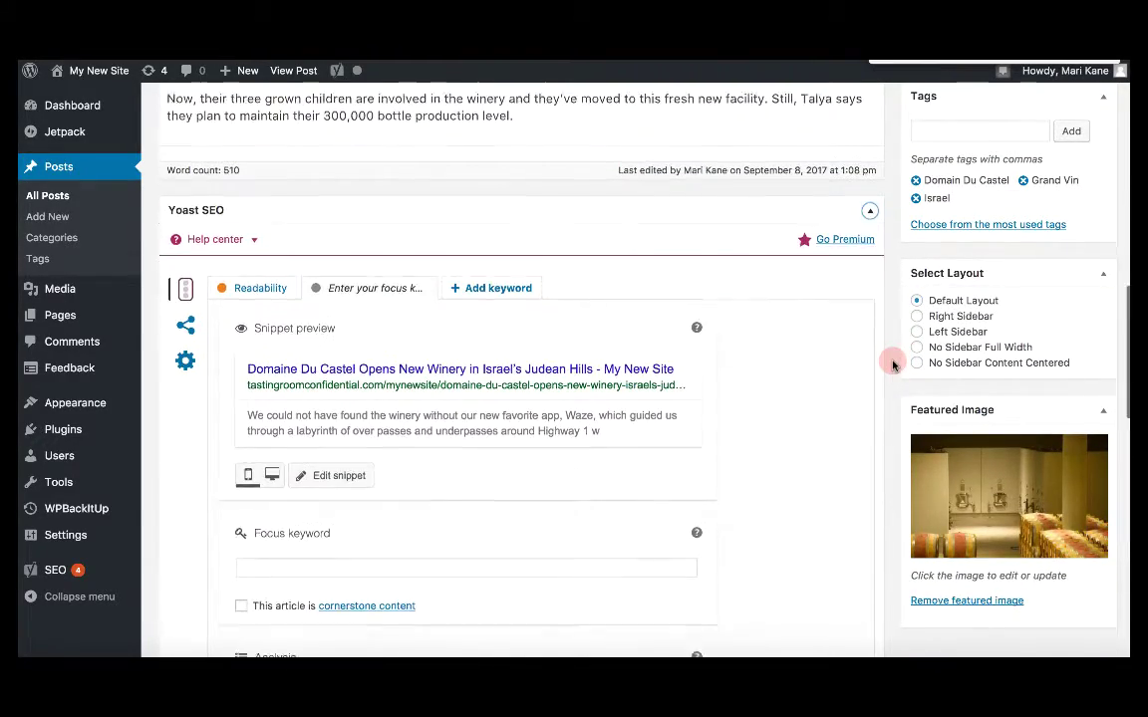
{"action": "scroll", "coordinate": [894, 360], "scroll_direction": "down", "scroll_amount": 1}
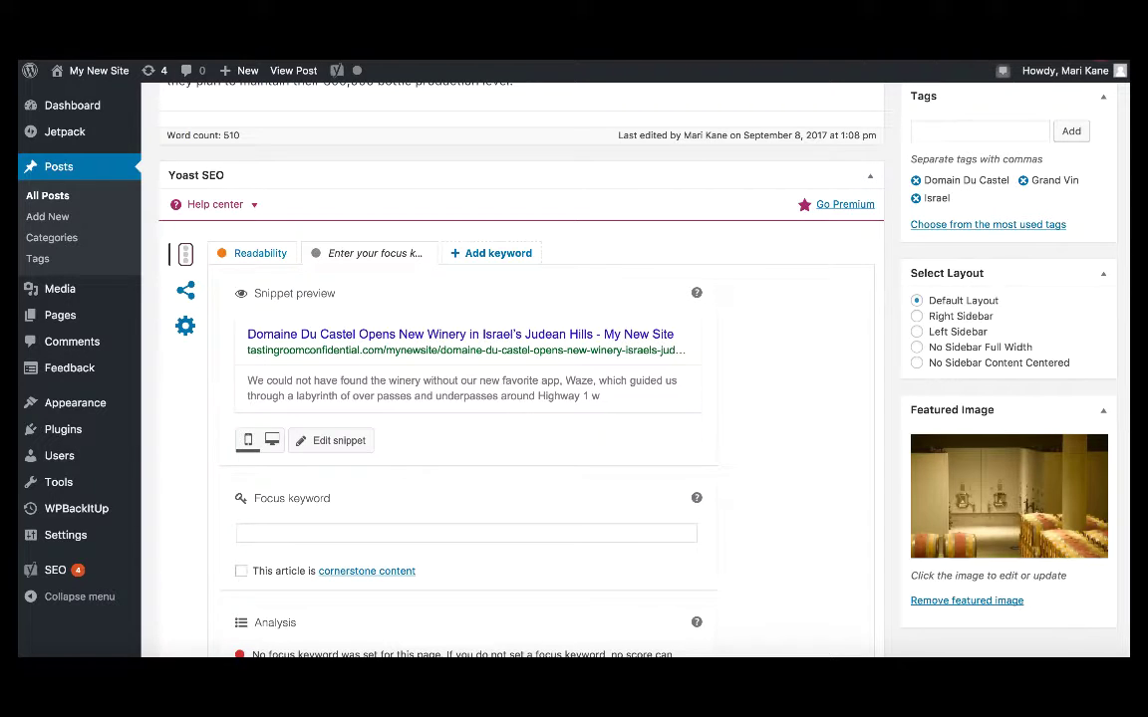
{"action": "scroll", "coordinate": [878, 356], "scroll_direction": "down", "scroll_amount": 1}
{"action": "scroll", "coordinate": [878, 356], "scroll_direction": "down", "scroll_amount": 1}
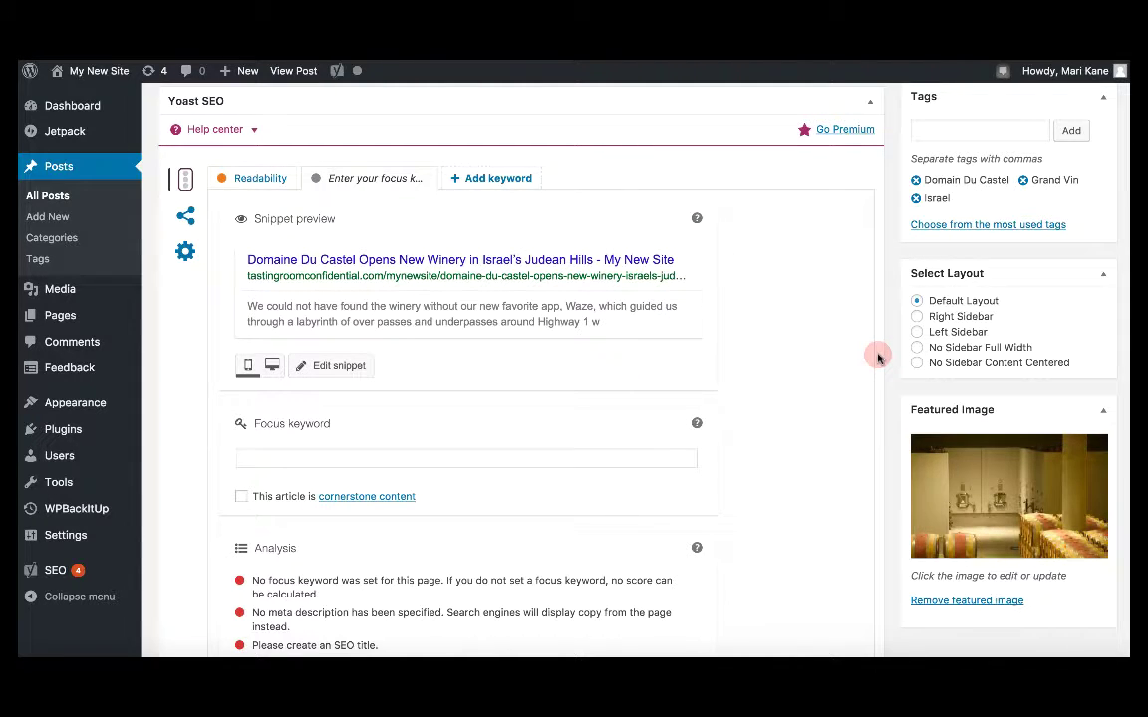
{"action": "left_click", "coordinate": [870, 100]}
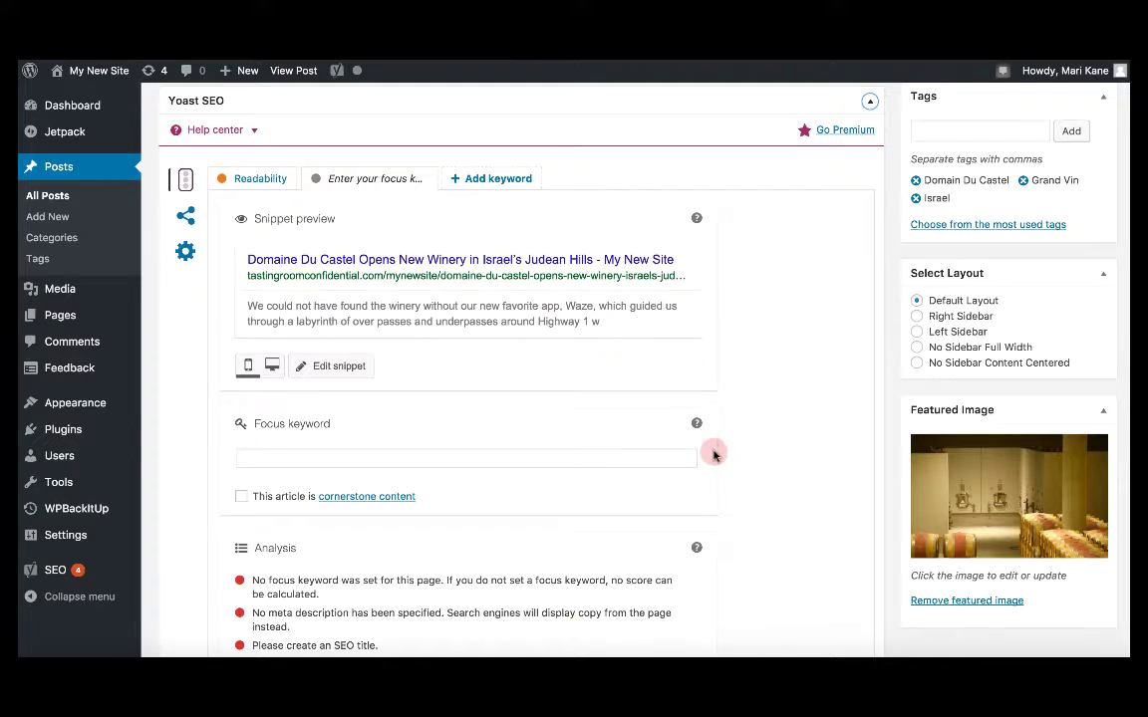
{"action": "scroll", "coordinate": [815, 384], "scroll_direction": "down", "scroll_amount": 2}
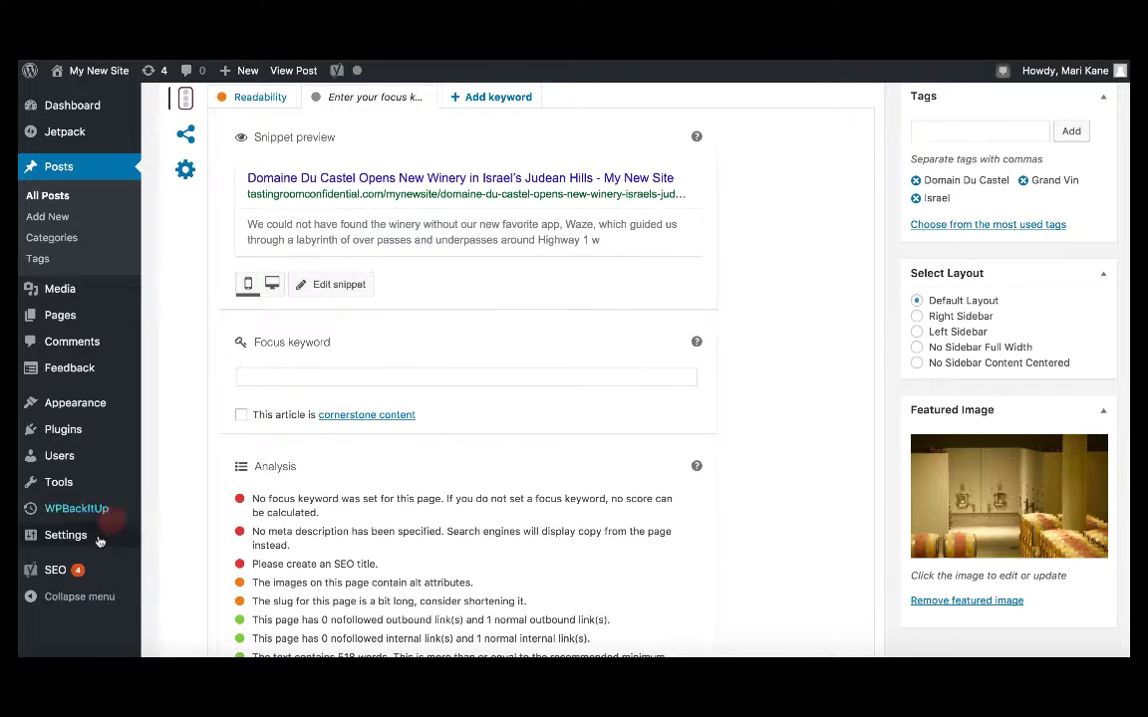
- Set the Yoast SEO focus keyword of the post to "Domaine Du Castel"
{"action": "mouse_move", "coordinate": [56, 575]}
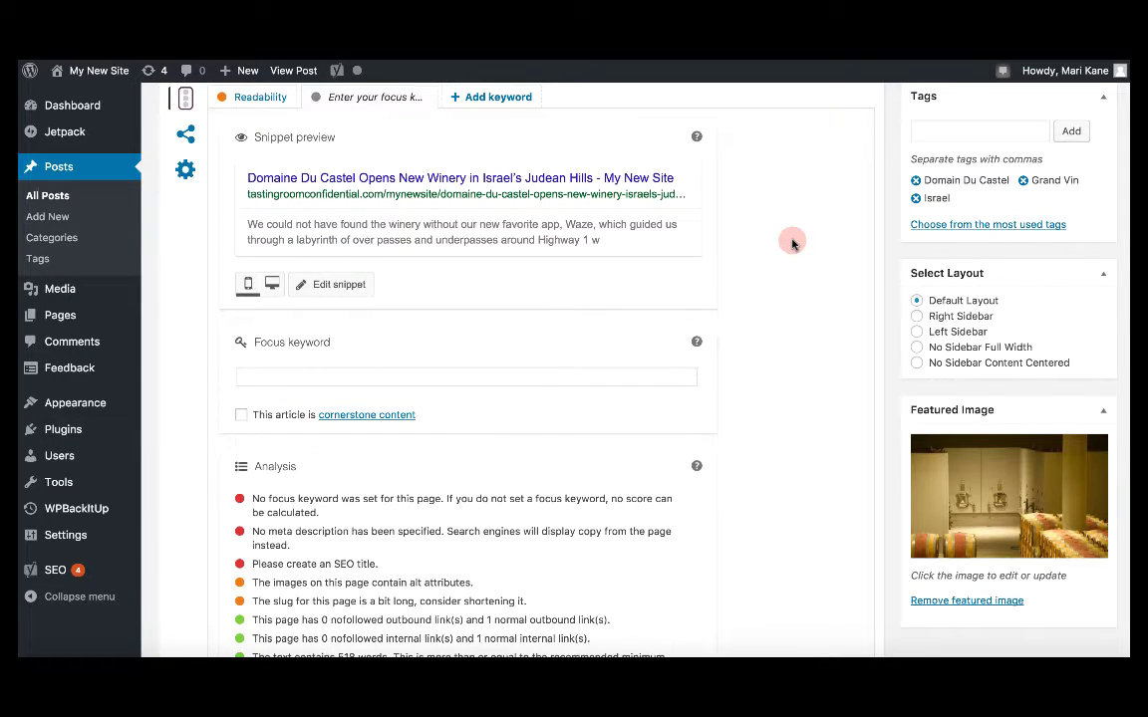
{"action": "scroll", "coordinate": [789, 241], "scroll_direction": "up", "scroll_amount": 1}
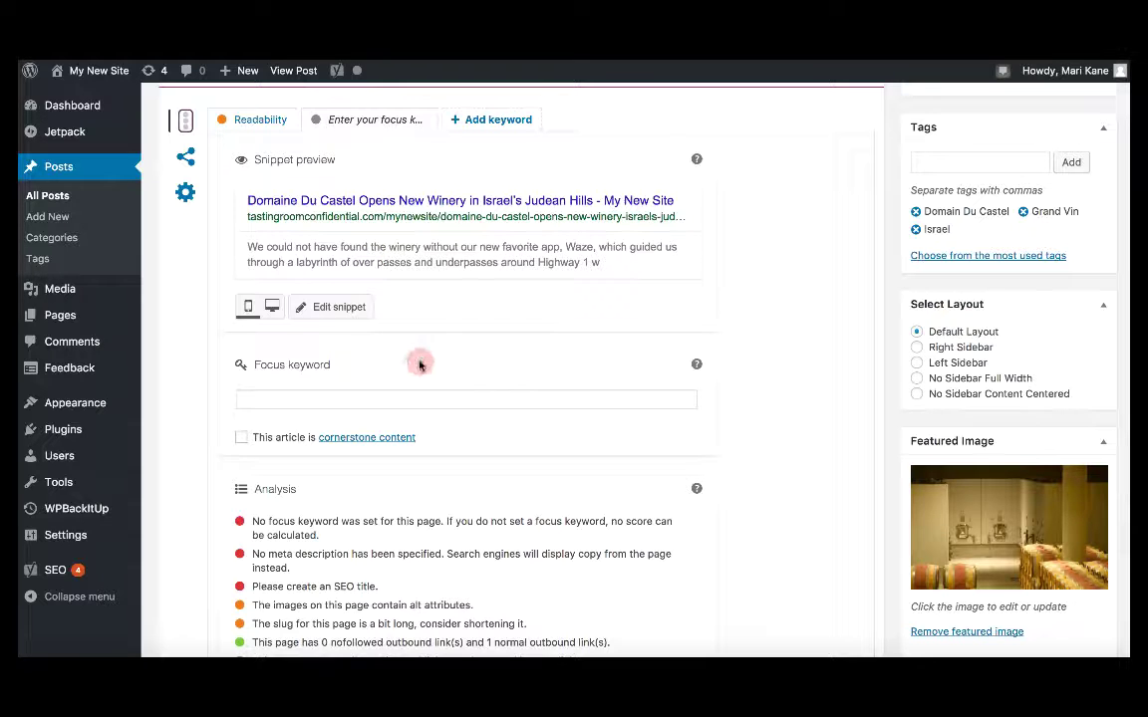
{"action": "left_click", "coordinate": [343, 396]}
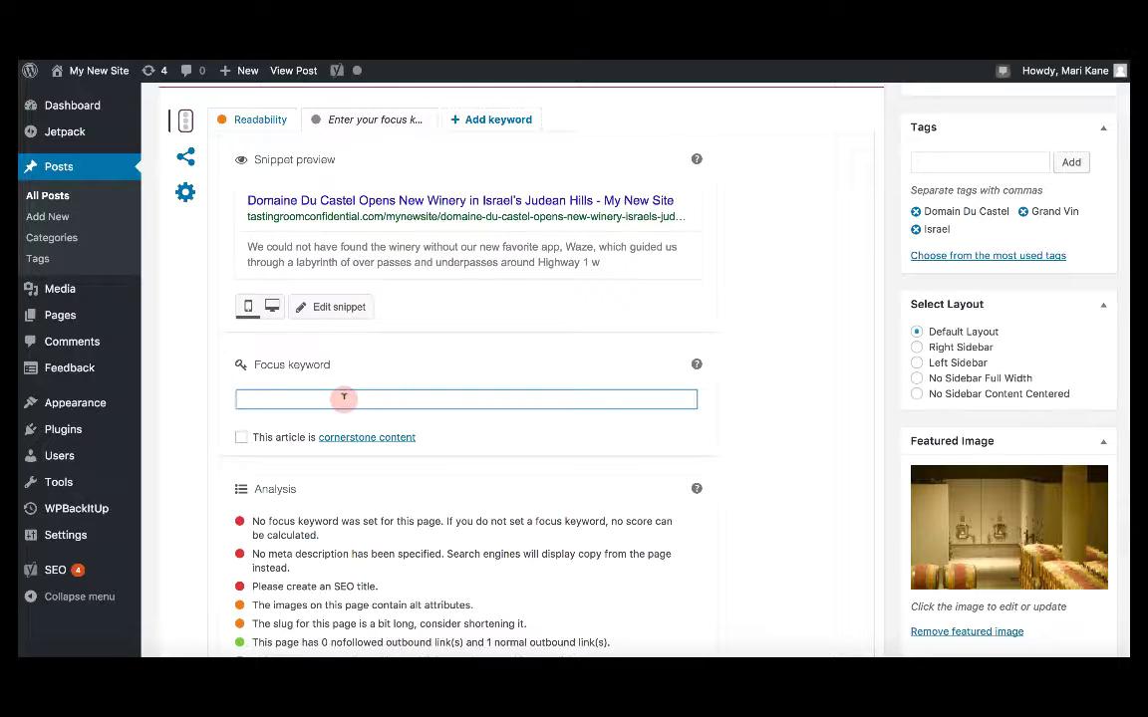
{"action": "scroll", "coordinate": [621, 401], "scroll_direction": "up", "scroll_amount": 1}
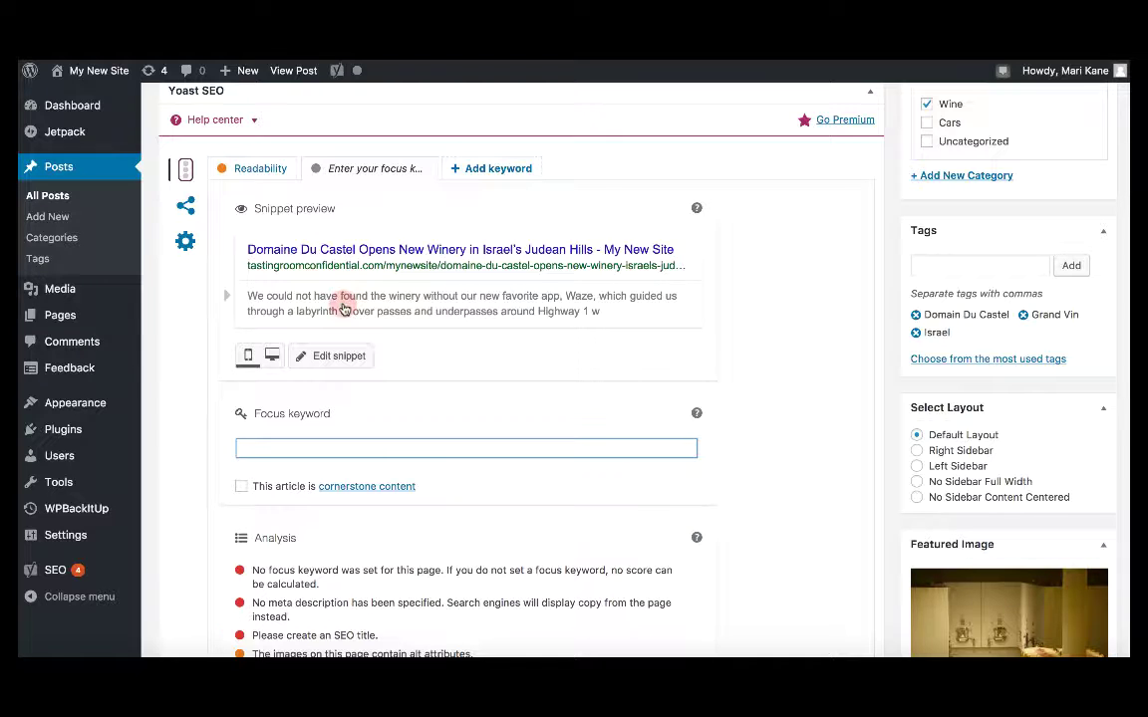
{"action": "type", "text": "maine"}
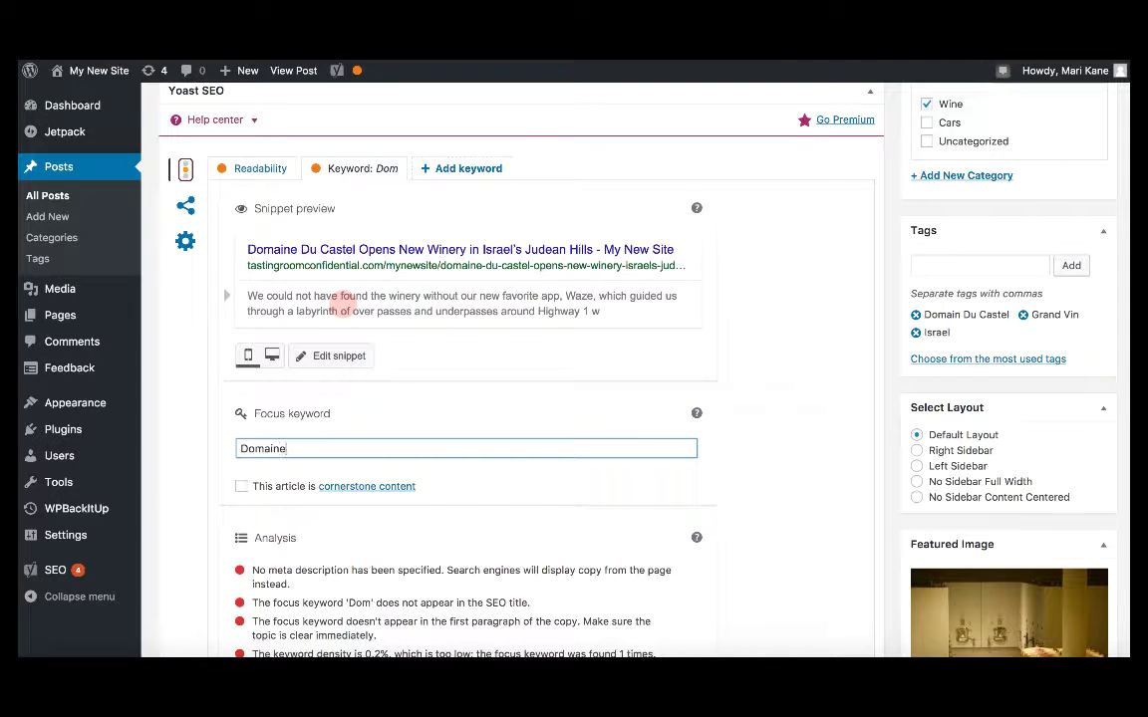
{"action": "type", "text": " Du Castel"}
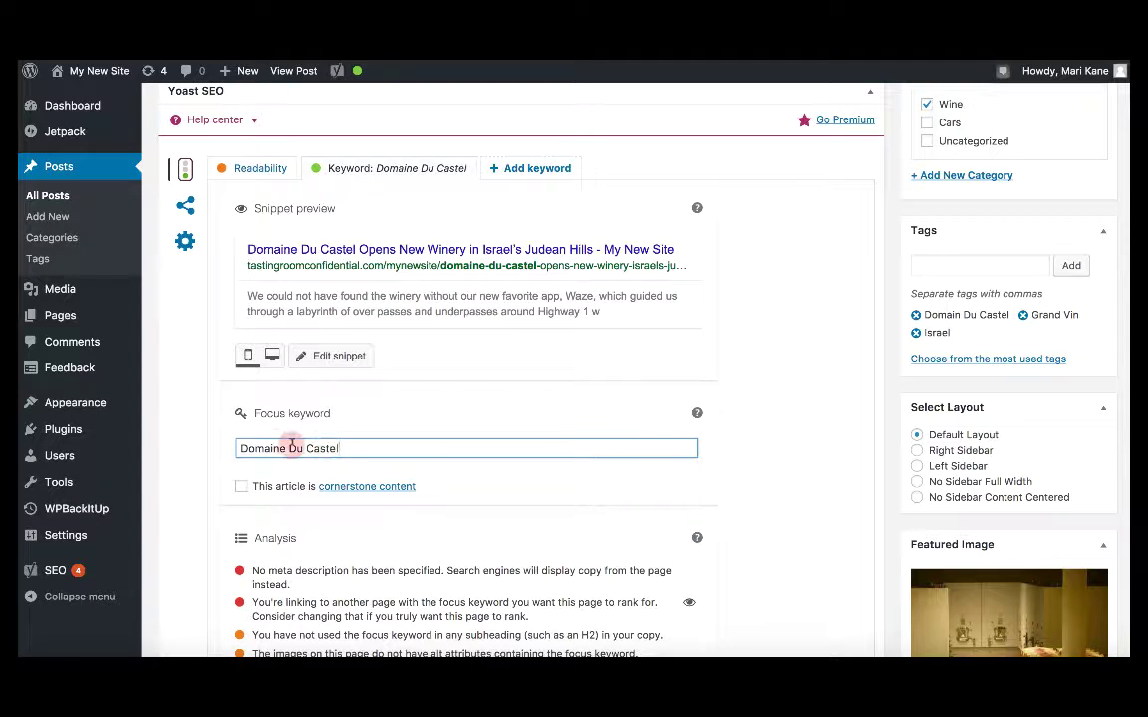
{"action": "left_click", "coordinate": [404, 464]}
- Examine the Yoast SEO analysis results for the focus keyword, from the meta description to keyword usage
{"action": "scroll", "coordinate": [456, 471], "scroll_direction": "down", "scroll_amount": 2}
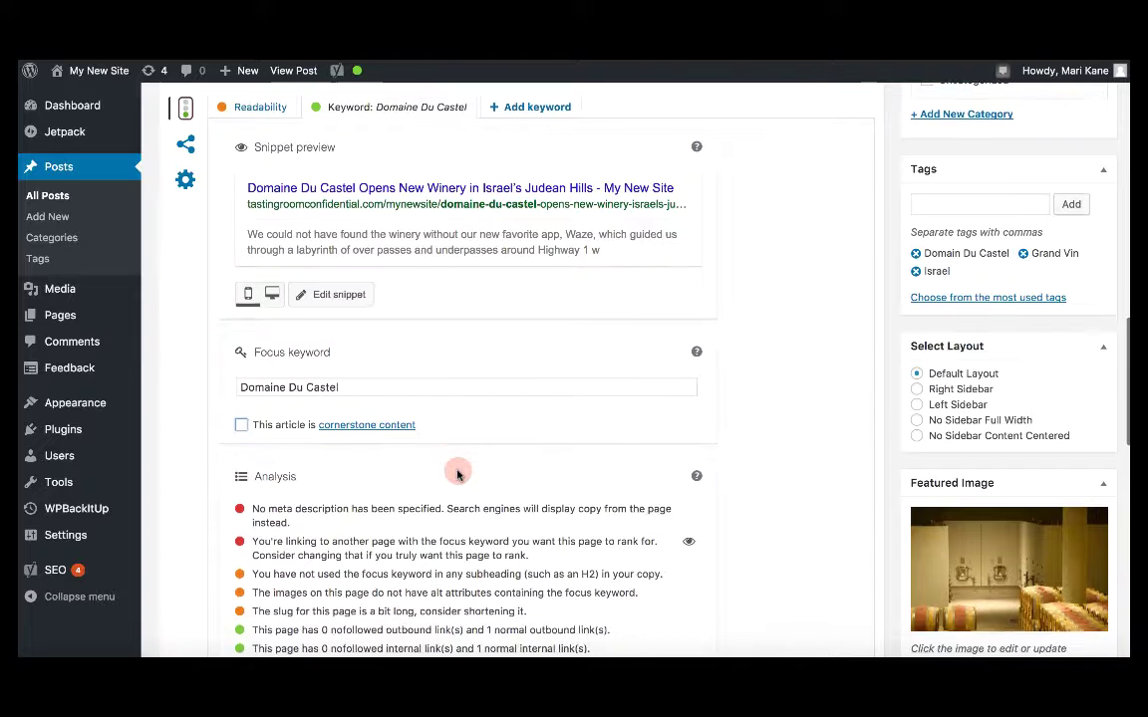
{"action": "scroll", "coordinate": [457, 475], "scroll_direction": "down", "scroll_amount": 2}
{"action": "scroll", "coordinate": [457, 468], "scroll_direction": "up", "scroll_amount": 1}
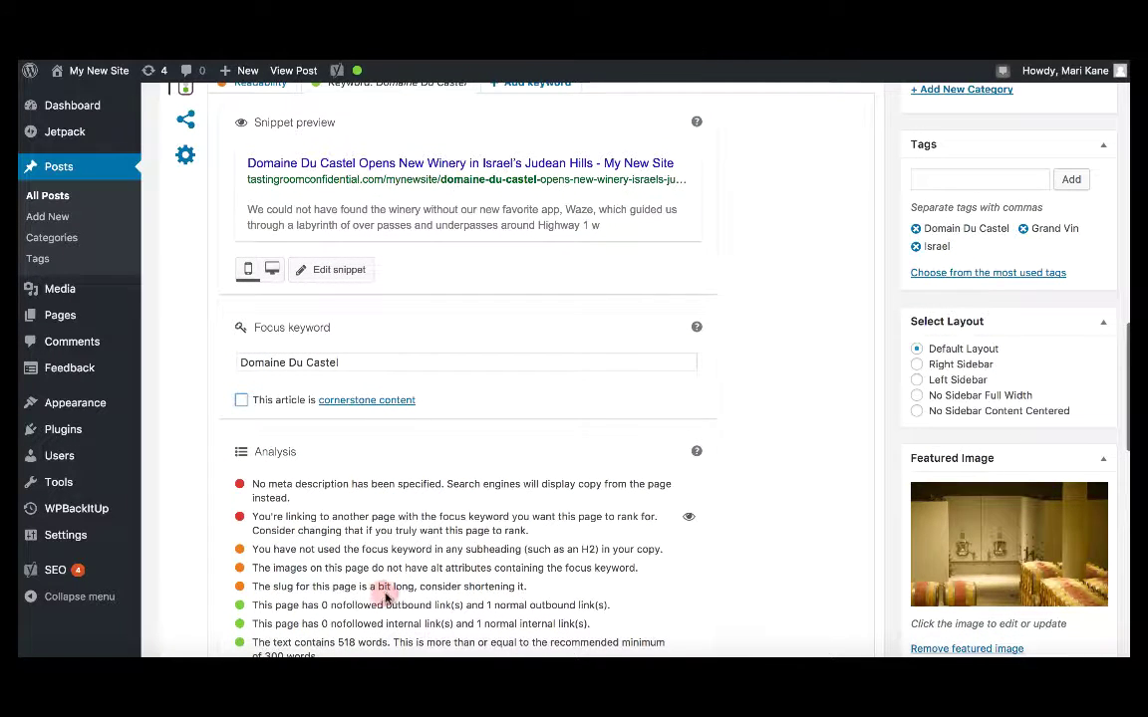
{"action": "scroll", "coordinate": [329, 493], "scroll_direction": "down", "scroll_amount": 1}
{"action": "scroll", "coordinate": [361, 546], "scroll_direction": "down", "scroll_amount": 5}
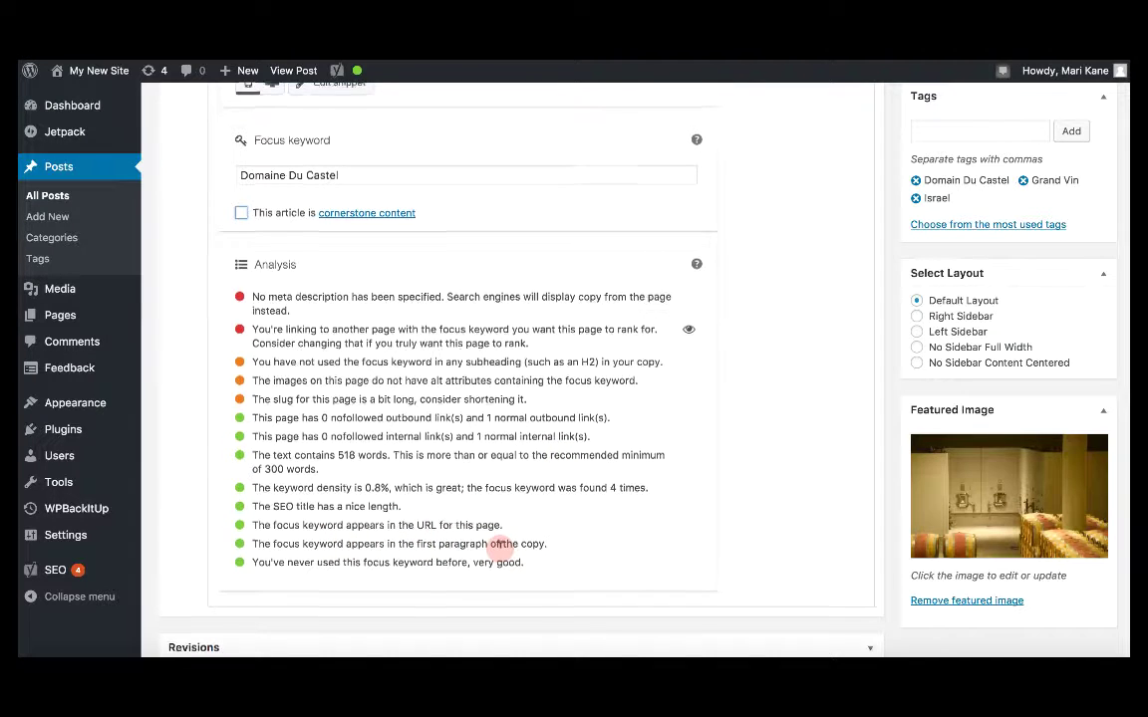
{"action": "scroll", "coordinate": [498, 543], "scroll_direction": "up", "scroll_amount": 3}
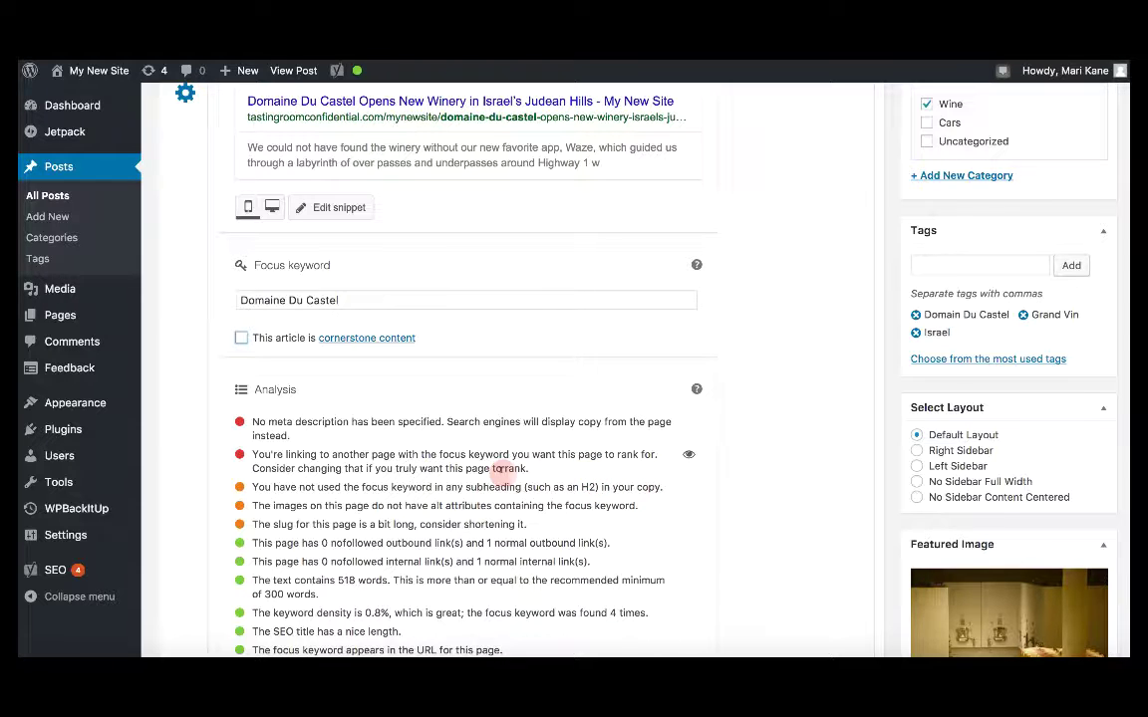
{"action": "scroll", "coordinate": [492, 482], "scroll_direction": "up", "scroll_amount": 1}
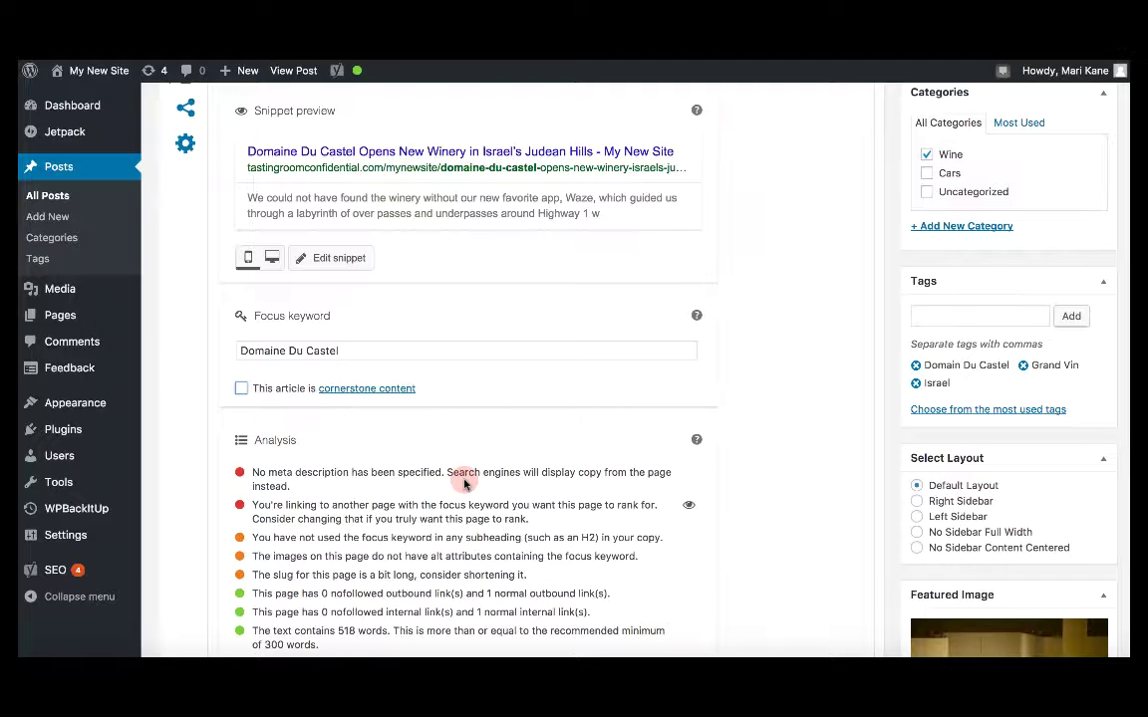
- Open the snippet editor and copy the post title "Domaine Du Castel Opens New Winery in Israel's Judean Hills" into the SEO title
{"action": "left_click", "coordinate": [355, 261]}
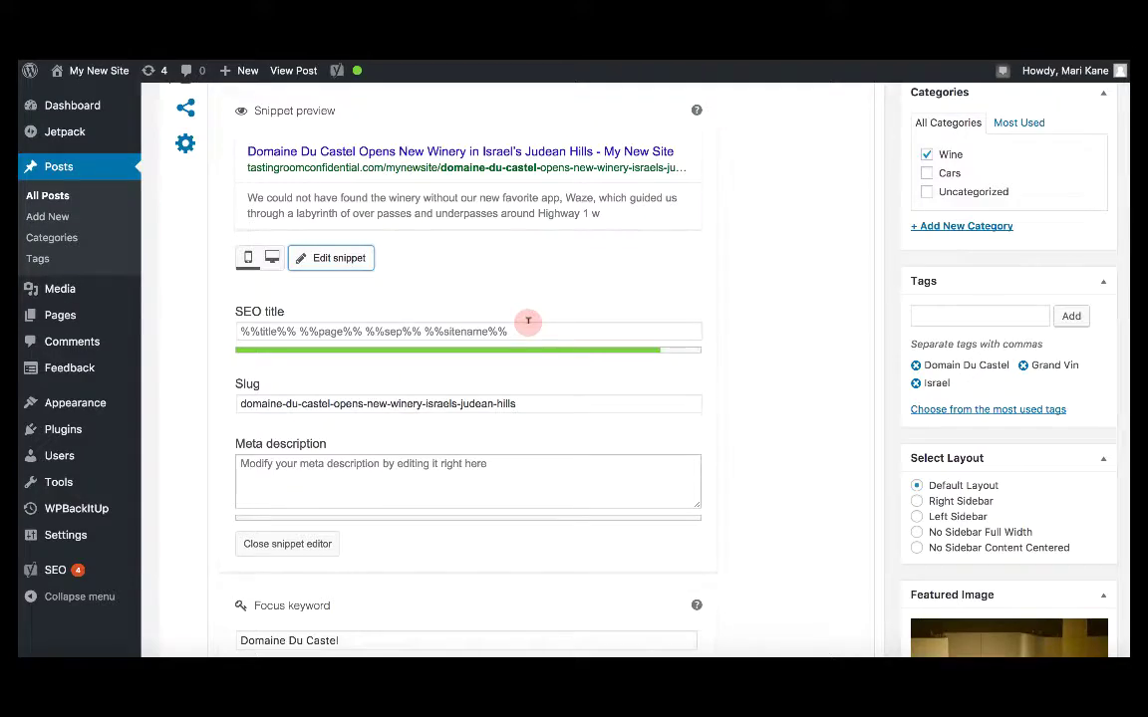
{"action": "scroll", "coordinate": [528, 321], "scroll_direction": "up", "scroll_amount": 10}
{"action": "scroll", "coordinate": [528, 325], "scroll_direction": "up", "scroll_amount": 3}
{"action": "left_click_drag", "start_coordinate": [622, 190], "coordinate": [150, 192]}
{"action": "key", "text": "super+c"}
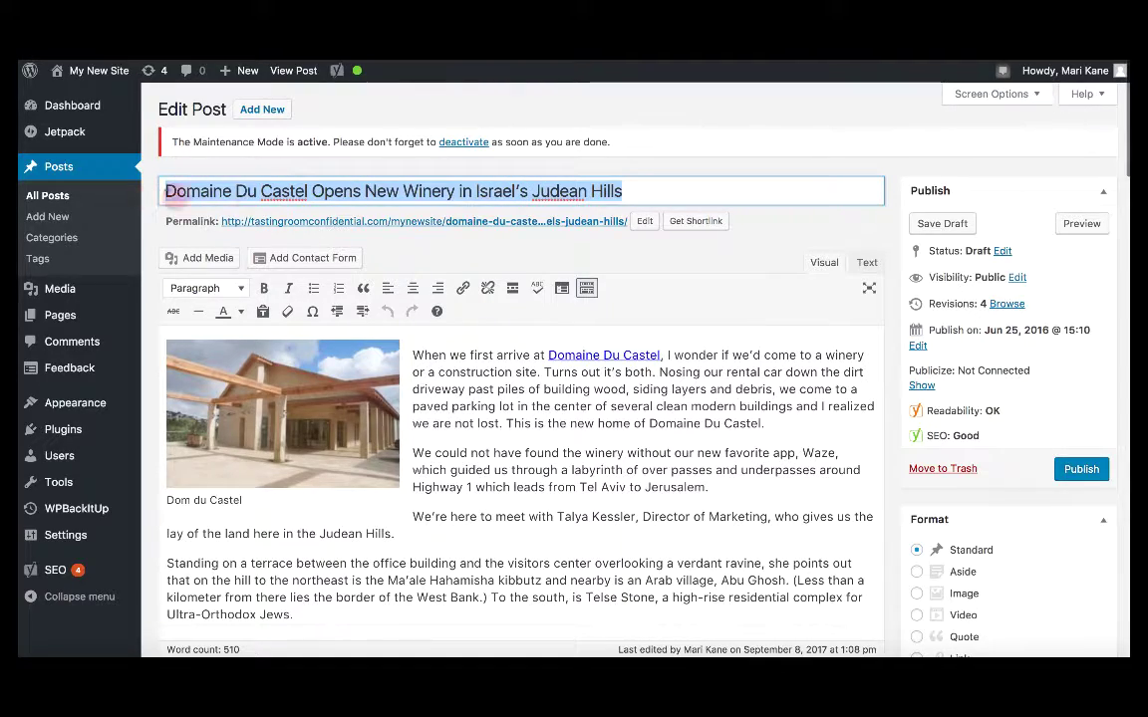
{"action": "scroll", "coordinate": [475, 360], "scroll_direction": "down", "scroll_amount": 15}
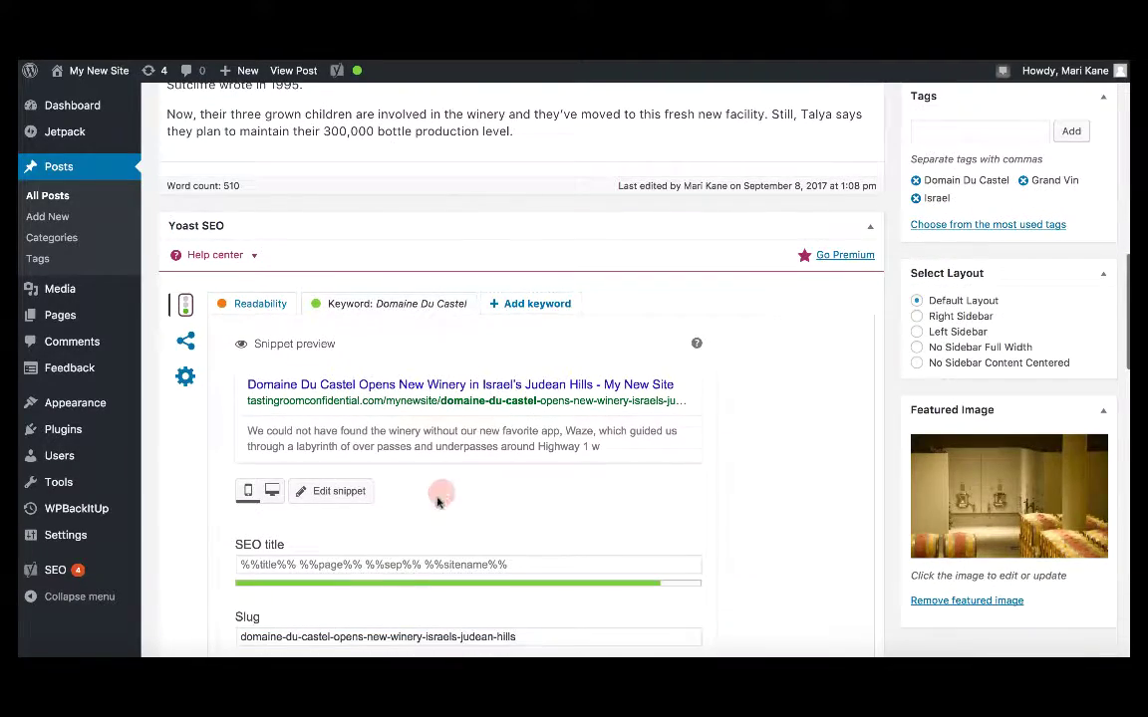
{"action": "left_click", "coordinate": [413, 564]}
{"action": "key", "text": "super+v"}
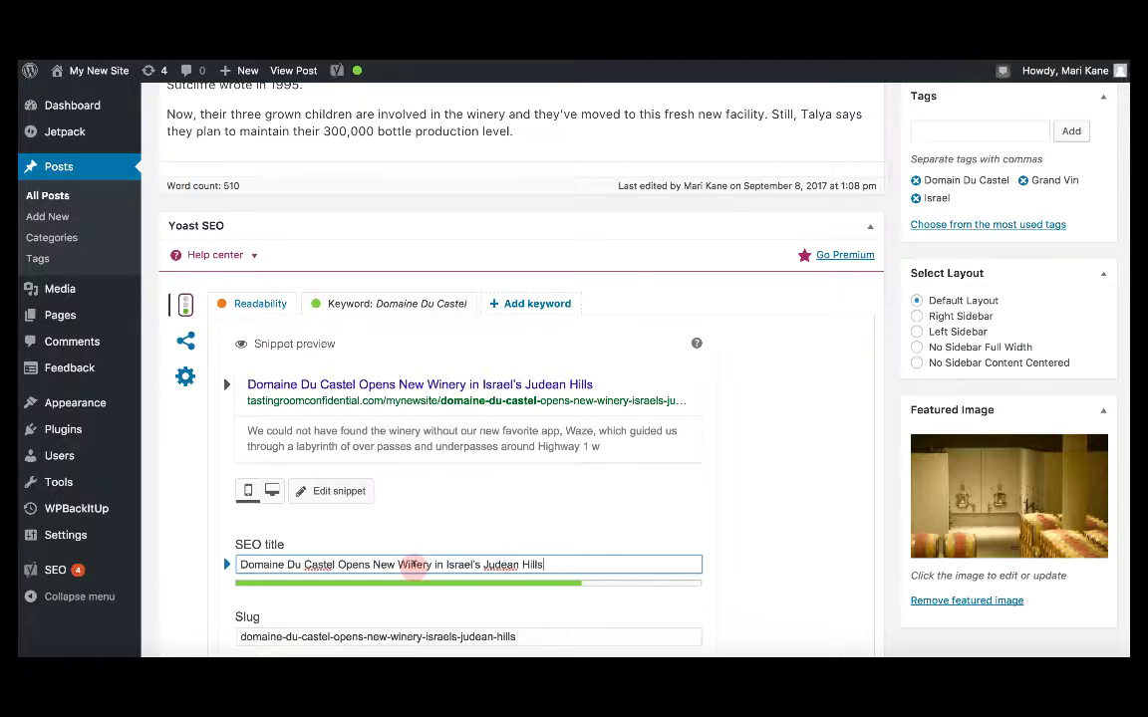
- Copy the post body's full sentence beginning "As one of the oldest wineries of Israel's modern winemaking era"
{"action": "scroll", "coordinate": [494, 533], "scroll_direction": "down", "scroll_amount": 2}
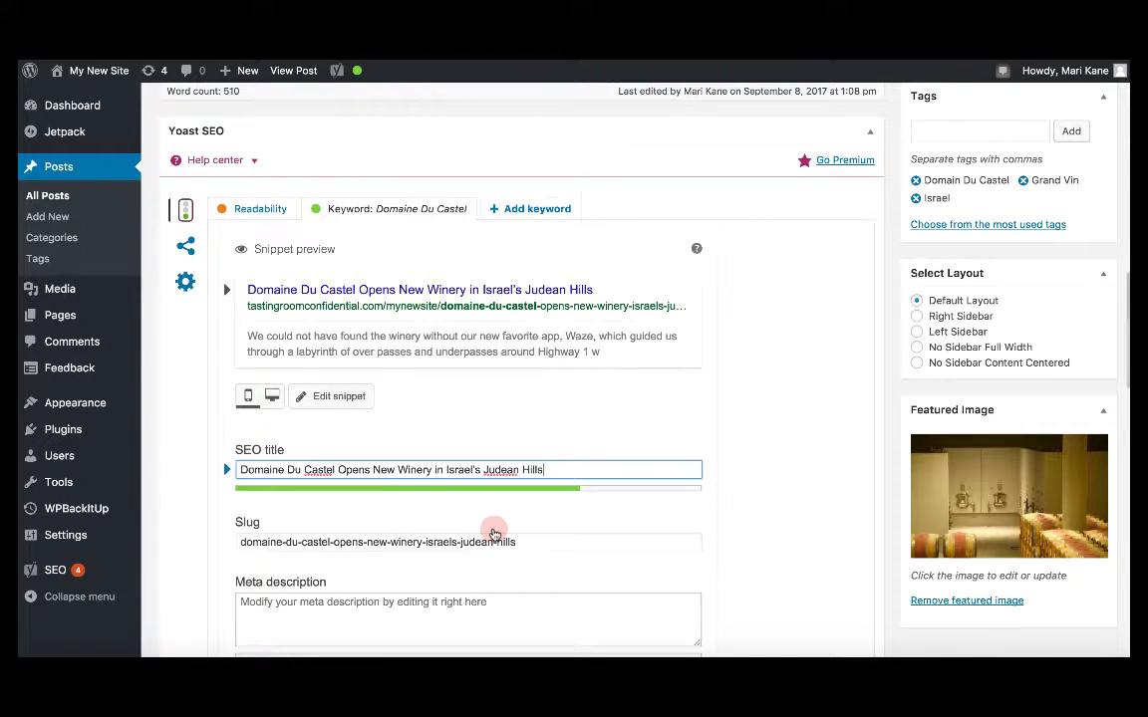
{"action": "scroll", "coordinate": [525, 516], "scroll_direction": "down", "scroll_amount": 2}
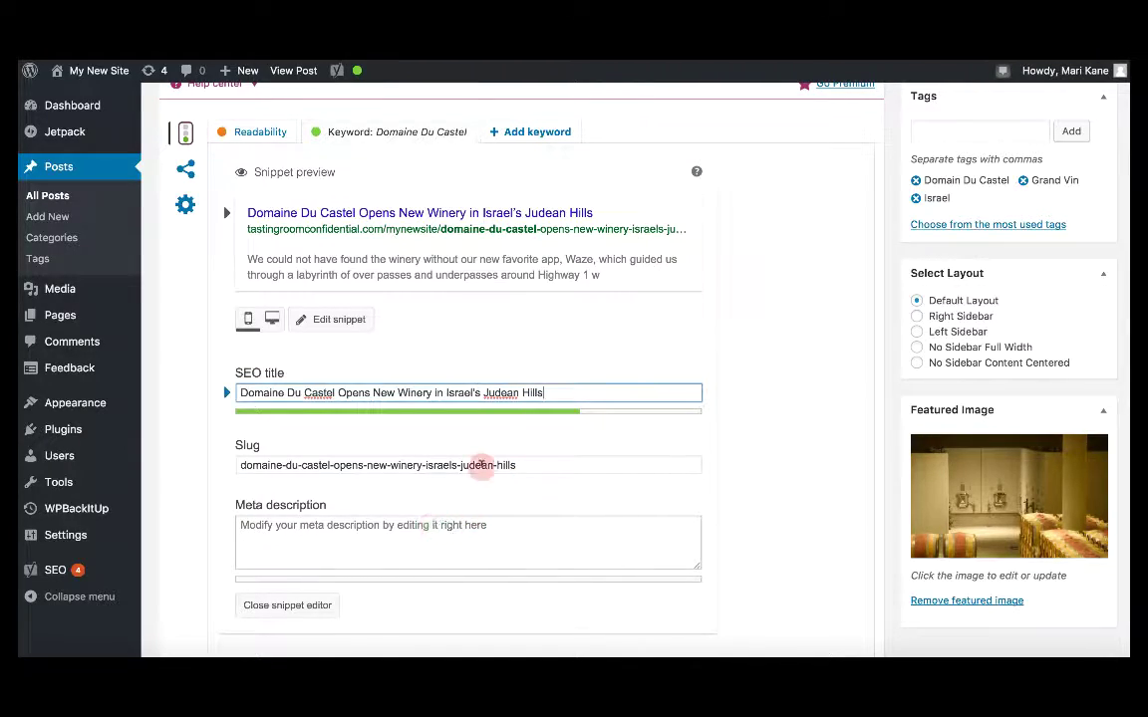
{"action": "scroll", "coordinate": [479, 464], "scroll_direction": "up", "scroll_amount": 4}
{"action": "scroll", "coordinate": [481, 471], "scroll_direction": "up", "scroll_amount": 15}
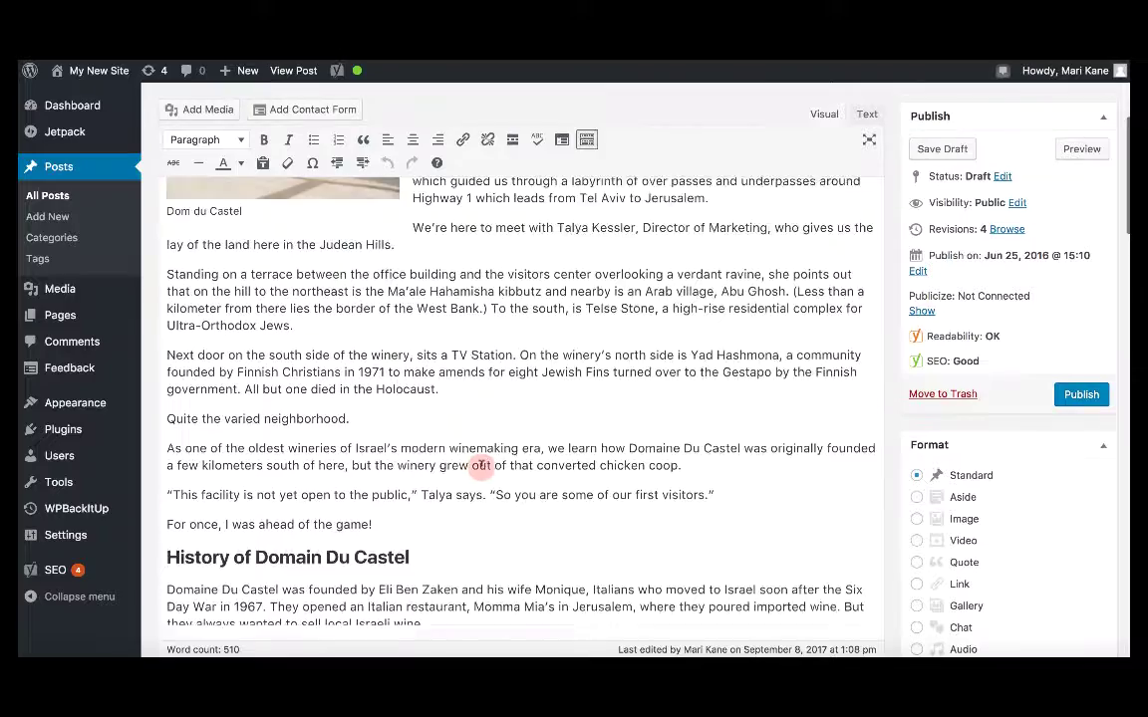
{"action": "scroll", "coordinate": [481, 466], "scroll_direction": "up", "scroll_amount": 4}
{"action": "scroll", "coordinate": [481, 465], "scroll_direction": "down", "scroll_amount": 3}
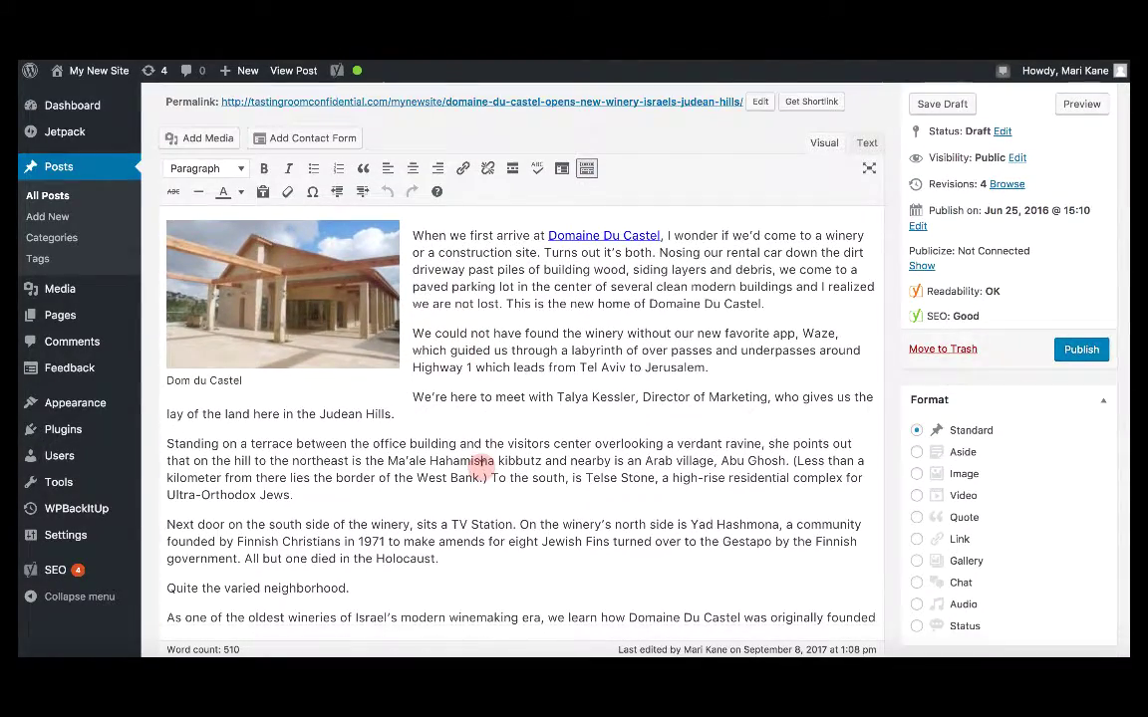
{"action": "scroll", "coordinate": [482, 461], "scroll_direction": "down", "scroll_amount": 3}
{"action": "scroll", "coordinate": [482, 464], "scroll_direction": "up", "scroll_amount": 1}
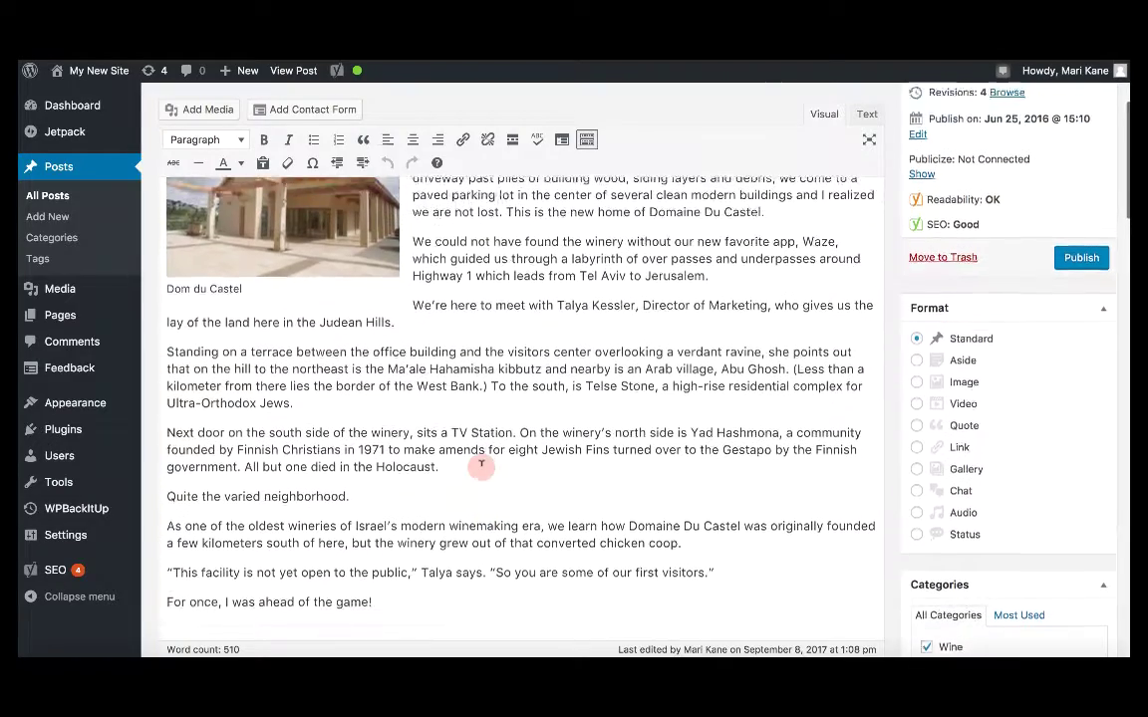
{"action": "scroll", "coordinate": [481, 464], "scroll_direction": "down", "scroll_amount": 5}
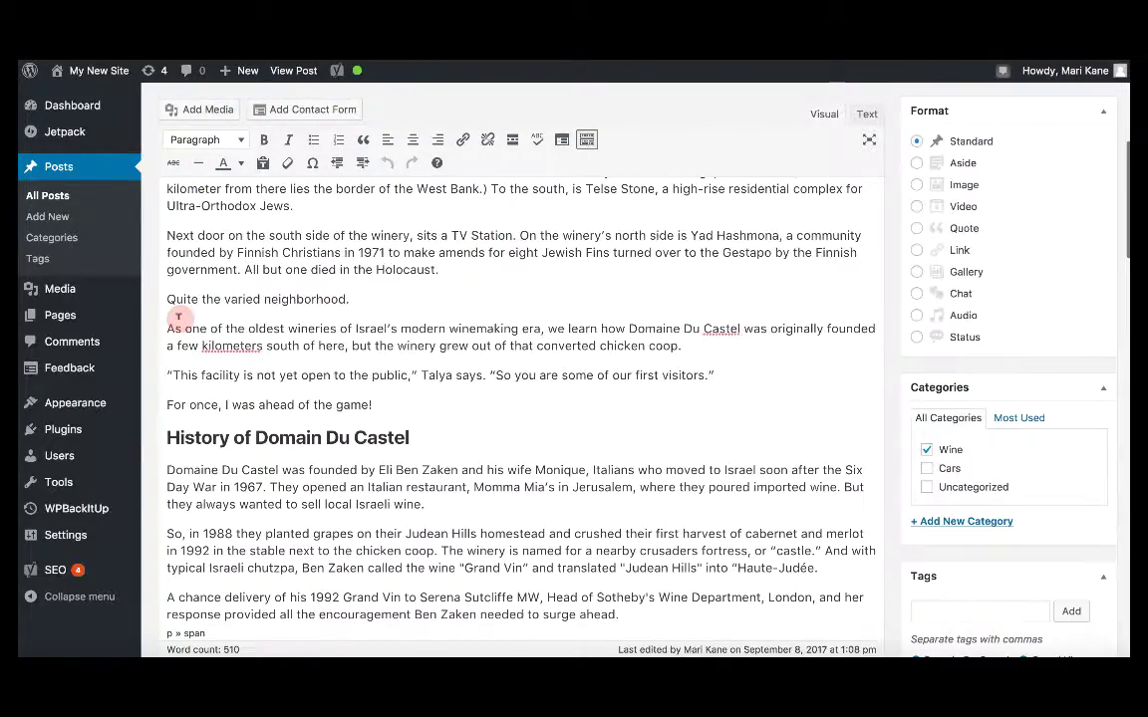
{"action": "left_click_drag", "start_coordinate": [170, 329], "coordinate": [706, 340]}
{"action": "key", "text": "ctrl+c"}
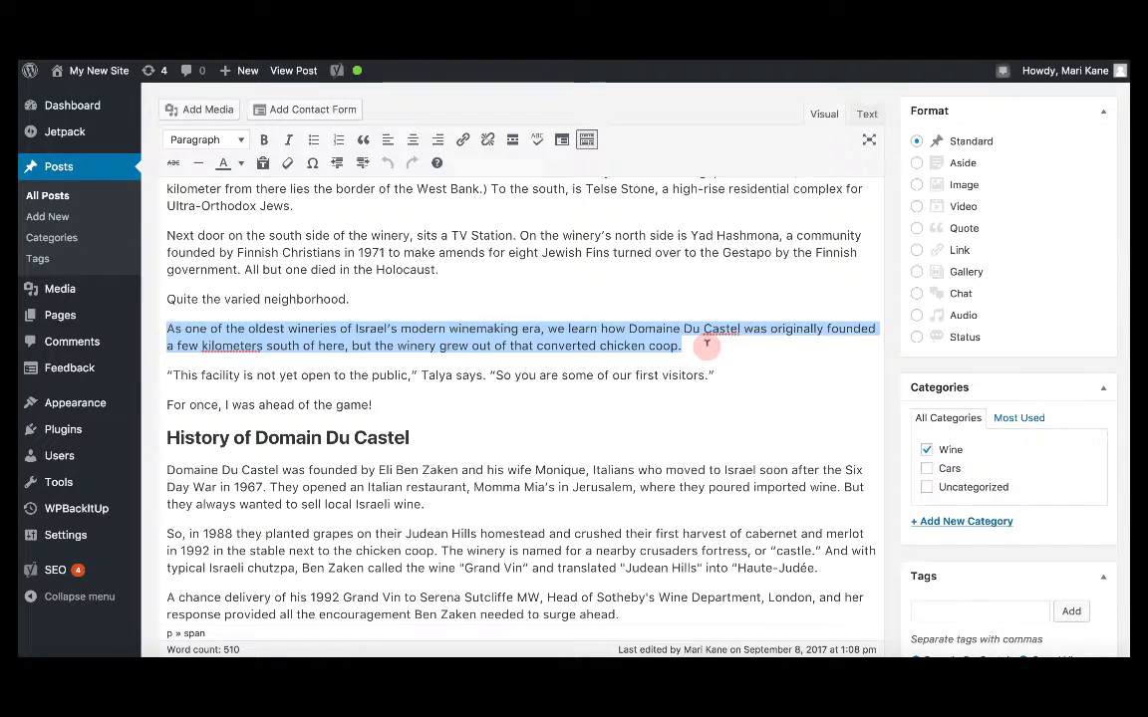
- Paste the copied sentence into the snippet's meta description and shorten it so it ends with "a few kilometers south of here."
{"action": "scroll", "coordinate": [695, 372], "scroll_direction": "down", "scroll_amount": 10}
{"action": "scroll", "coordinate": [698, 371], "scroll_direction": "down", "scroll_amount": 4}
{"action": "left_click", "coordinate": [579, 503]}
{"action": "key", "text": "ctrl+v"}
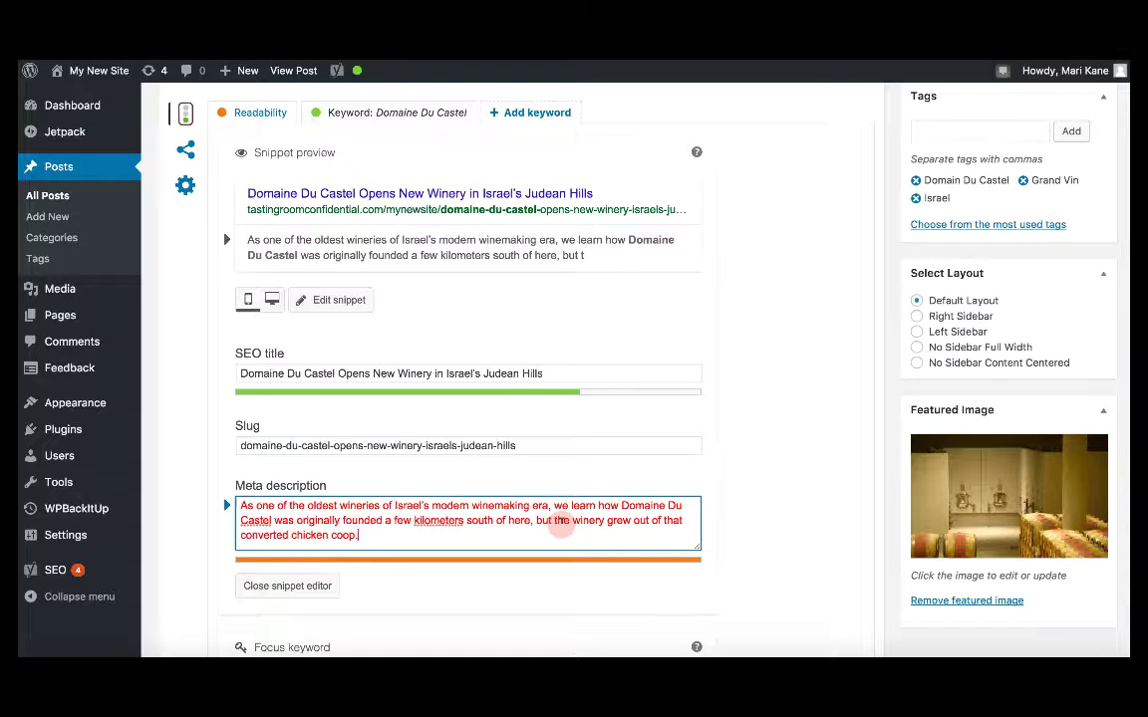
{"action": "left_click_drag", "start_coordinate": [533, 520], "coordinate": [540, 534]}
{"action": "key", "text": "BackSpace"}
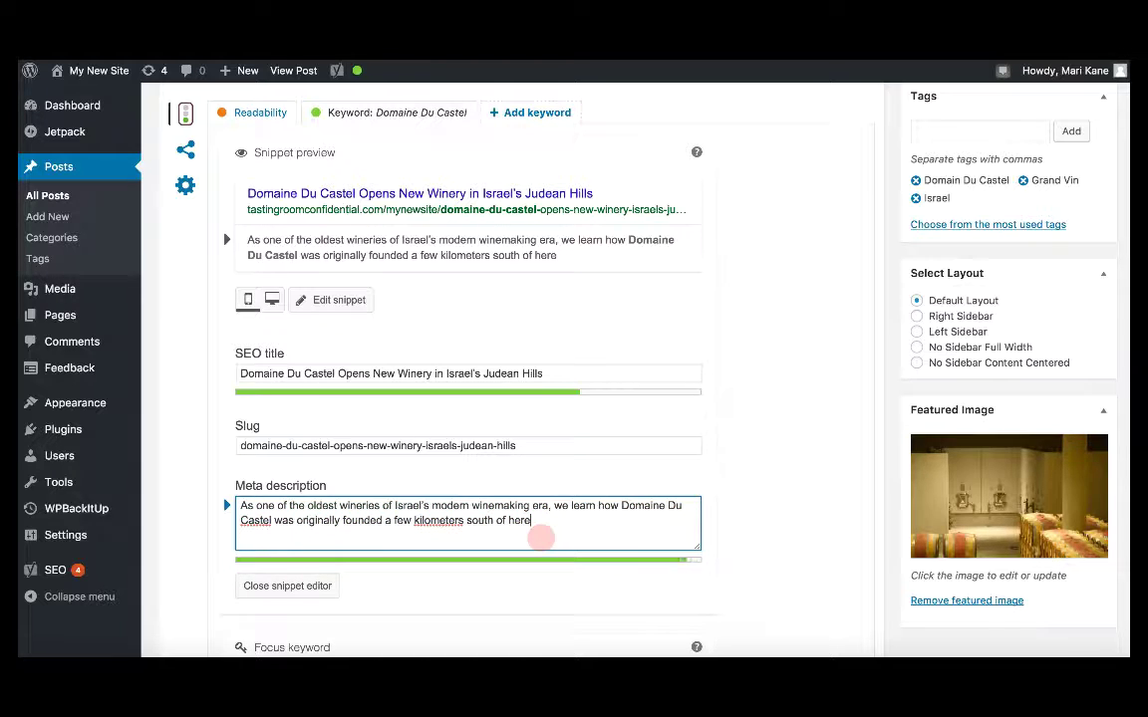
- Shorten the snippet's slug to domaine-du-castel-winery-israels-judean-hills by removing "opens-new"
{"action": "scroll", "coordinate": [543, 508], "scroll_direction": "up", "scroll_amount": 3}
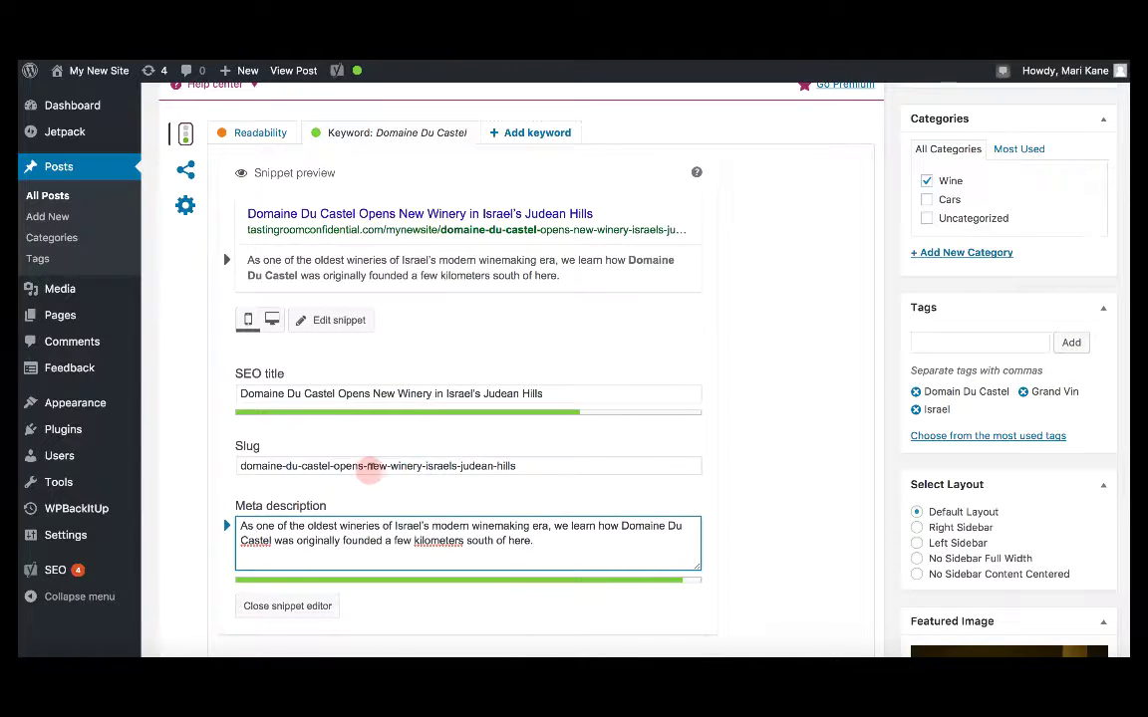
{"action": "left_click", "coordinate": [377, 464]}
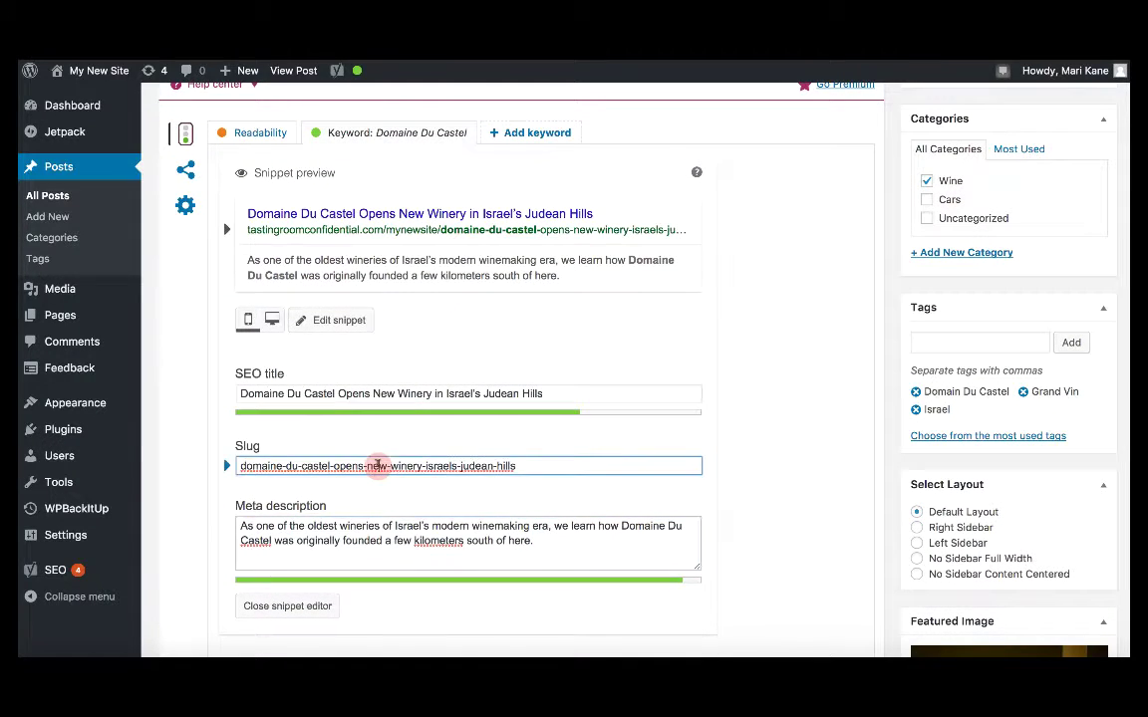
{"action": "left_click_drag", "start_coordinate": [378, 464], "coordinate": [339, 464]}
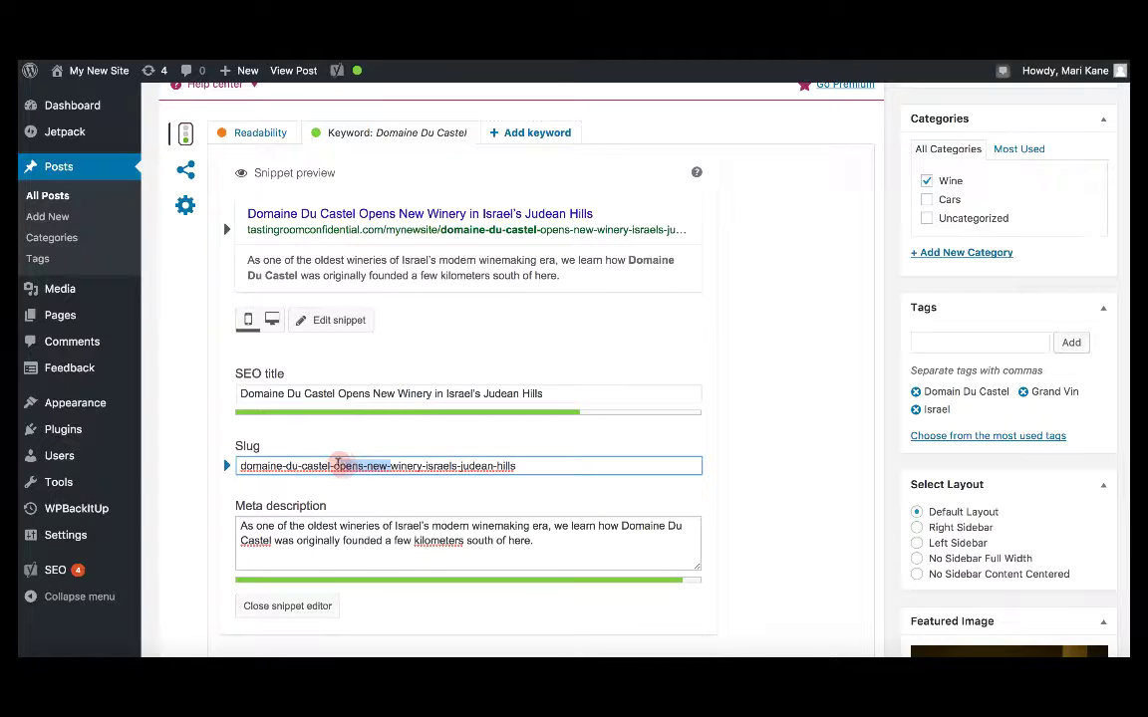
{"action": "key", "text": "BackSpace"}
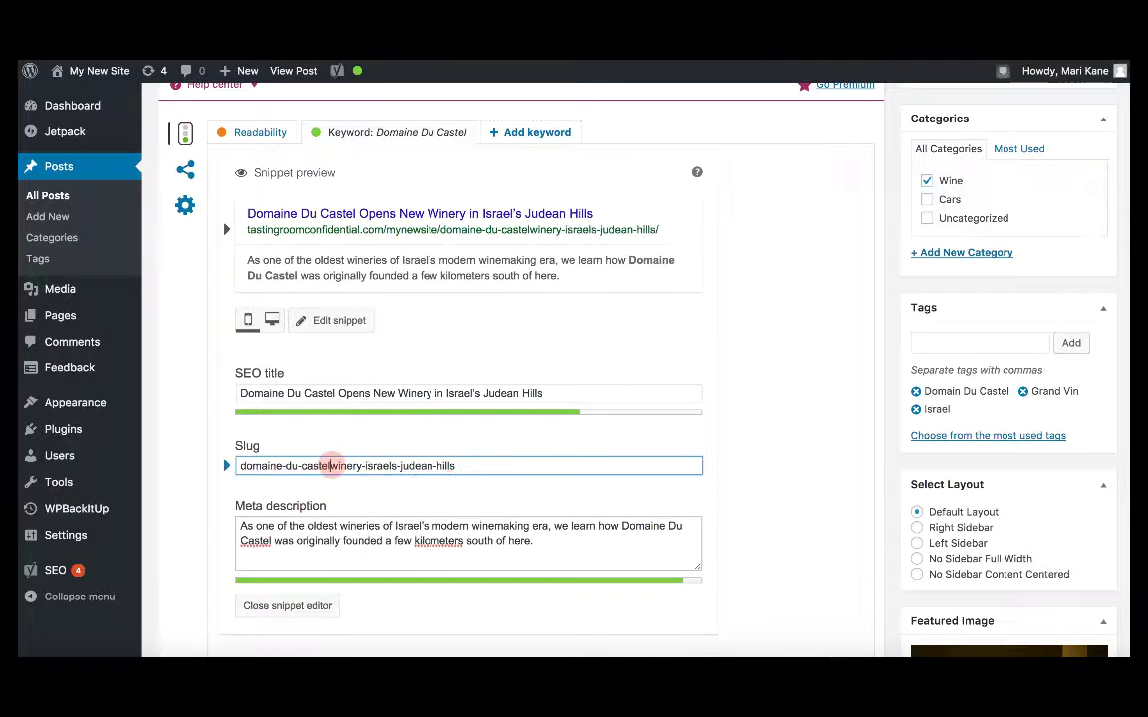
{"action": "type", "text": "-"}
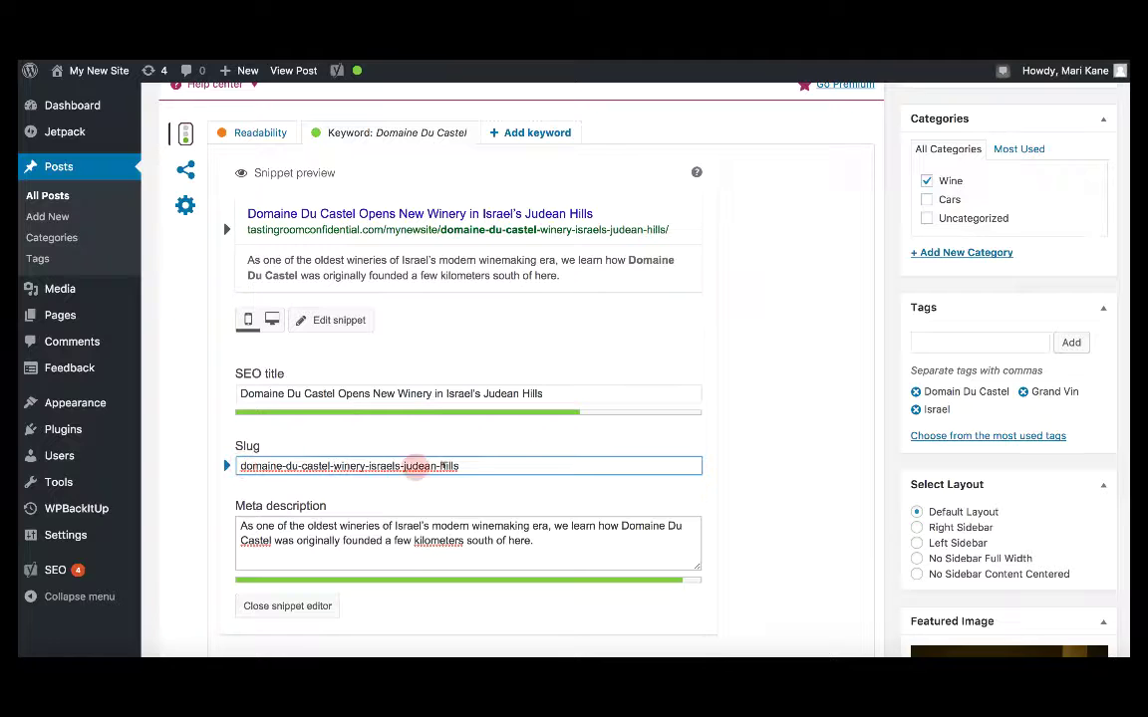
{"action": "left_click", "coordinate": [212, 480]}
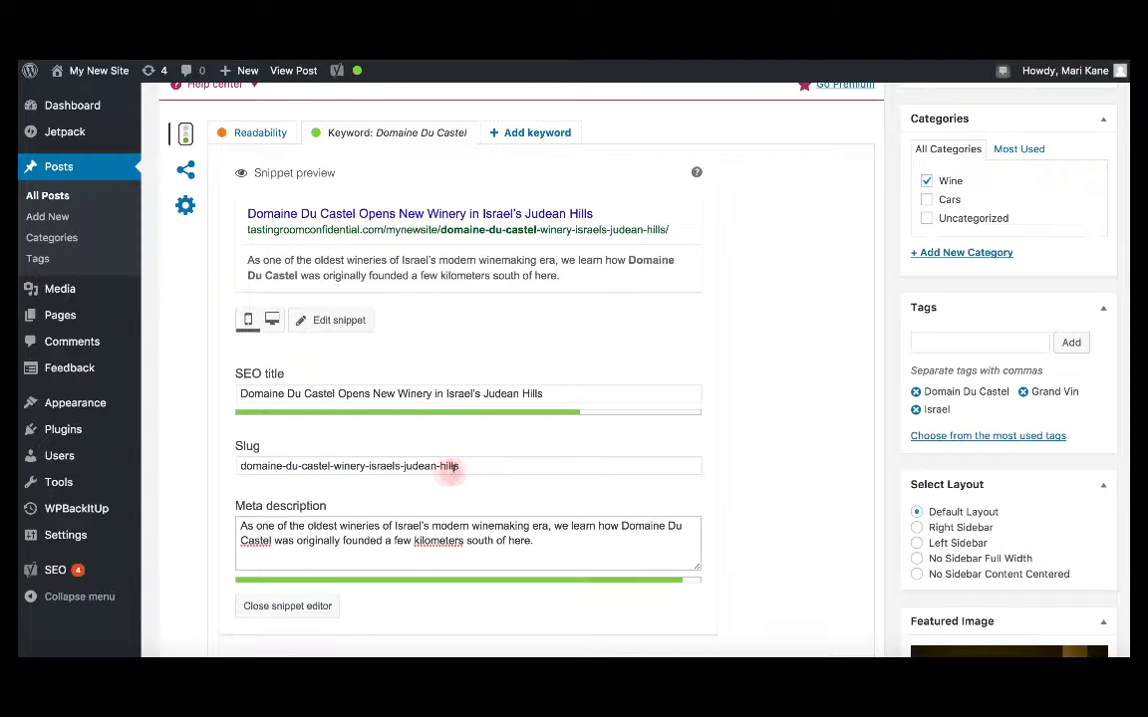
- Mark the article as cornerstone content and review the updated analysis and snippet preview
{"action": "scroll", "coordinate": [464, 474], "scroll_direction": "down", "scroll_amount": 3}
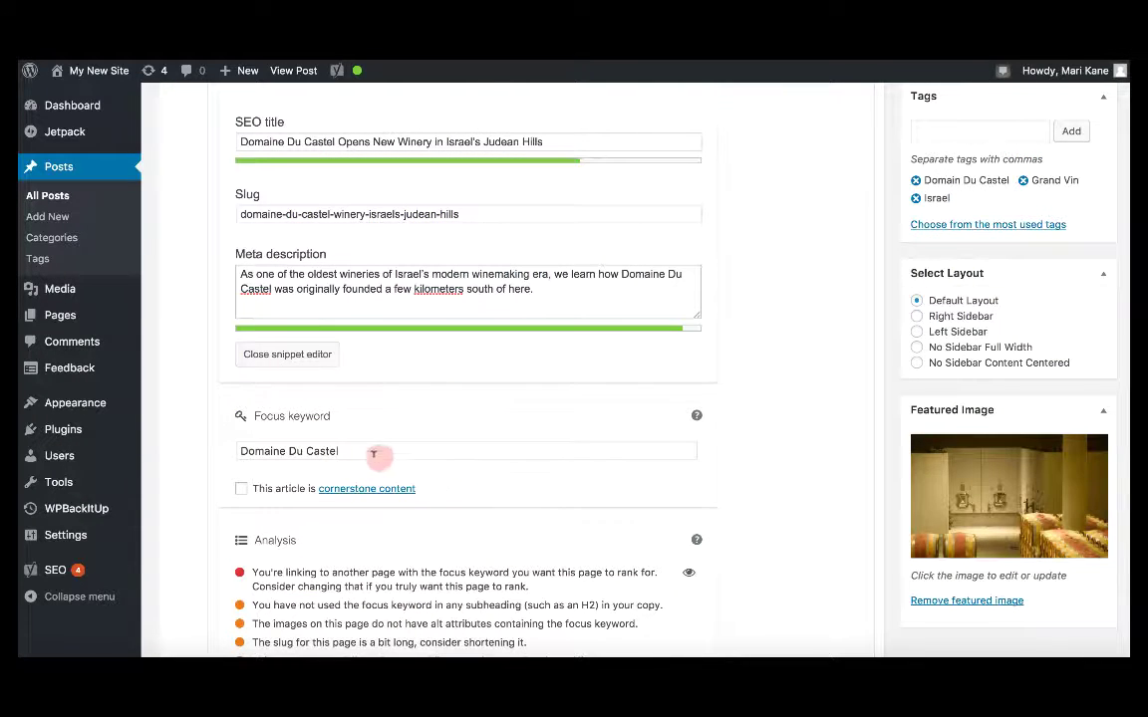
{"action": "left_click", "coordinate": [241, 490]}
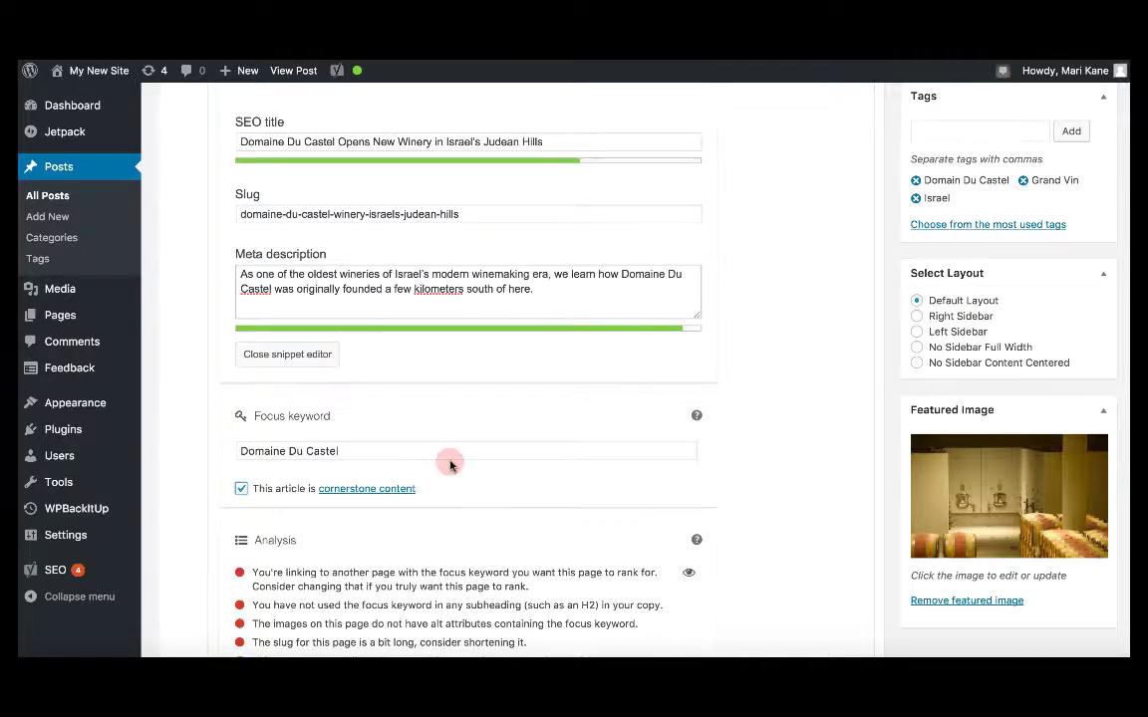
{"action": "scroll", "coordinate": [449, 464], "scroll_direction": "down", "scroll_amount": 3}
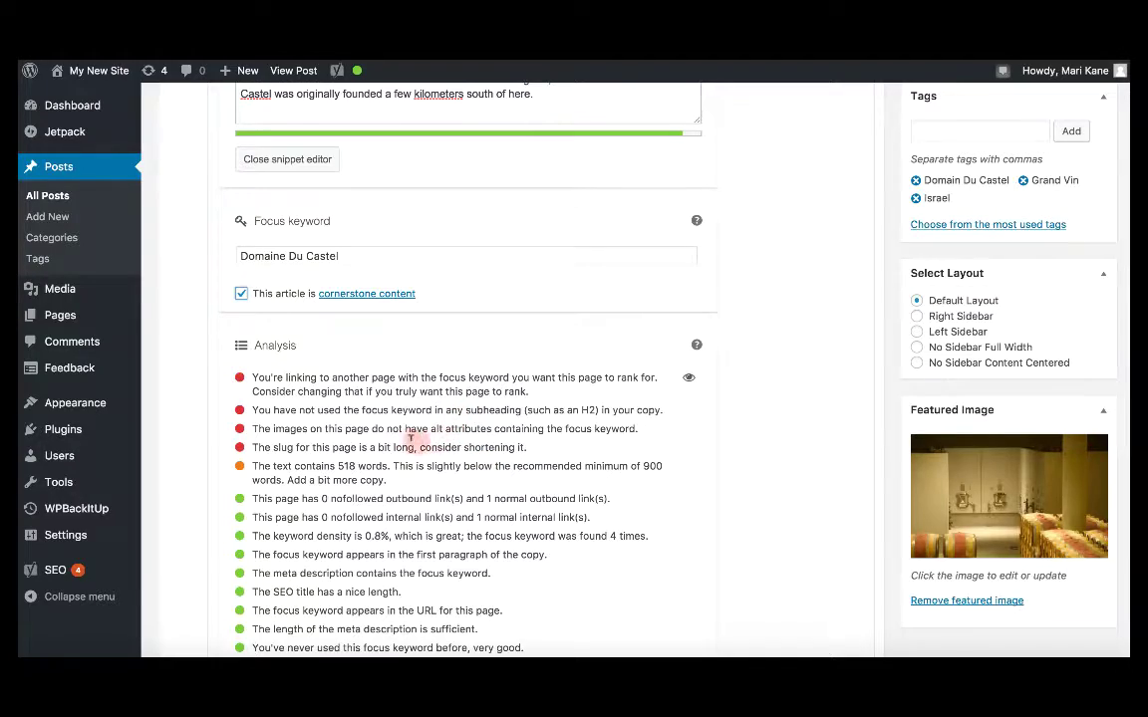
{"action": "scroll", "coordinate": [438, 441], "scroll_direction": "up", "scroll_amount": 15}
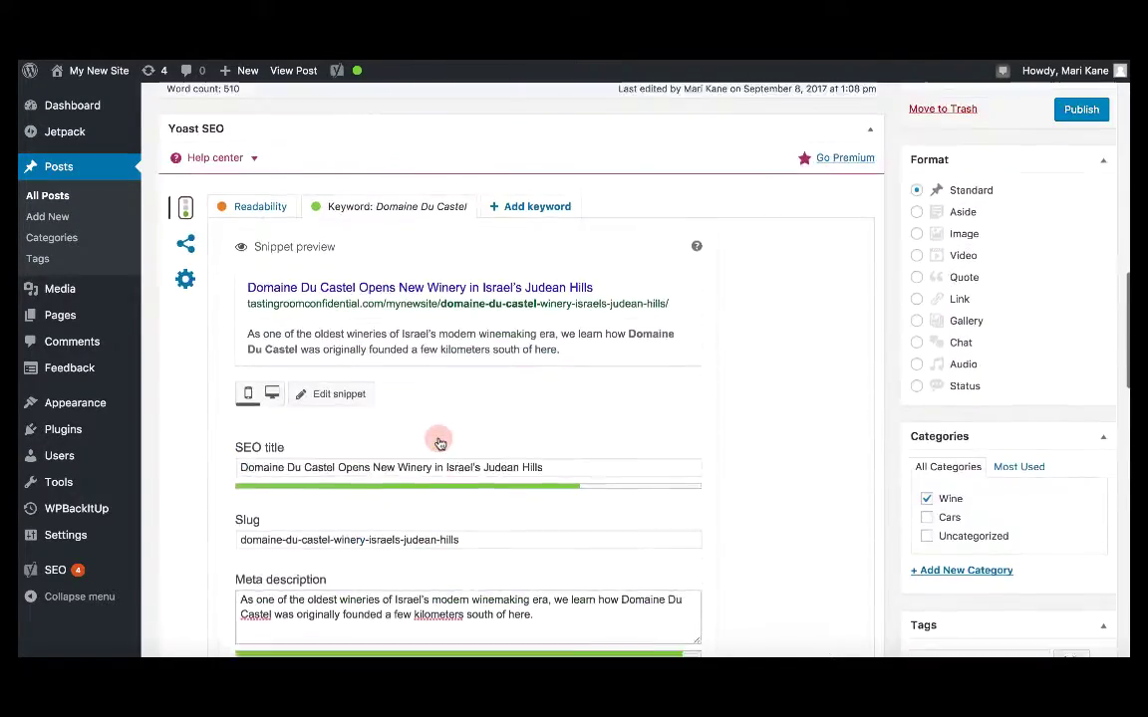
{"action": "scroll", "coordinate": [443, 498], "scroll_direction": "down", "scroll_amount": 10}
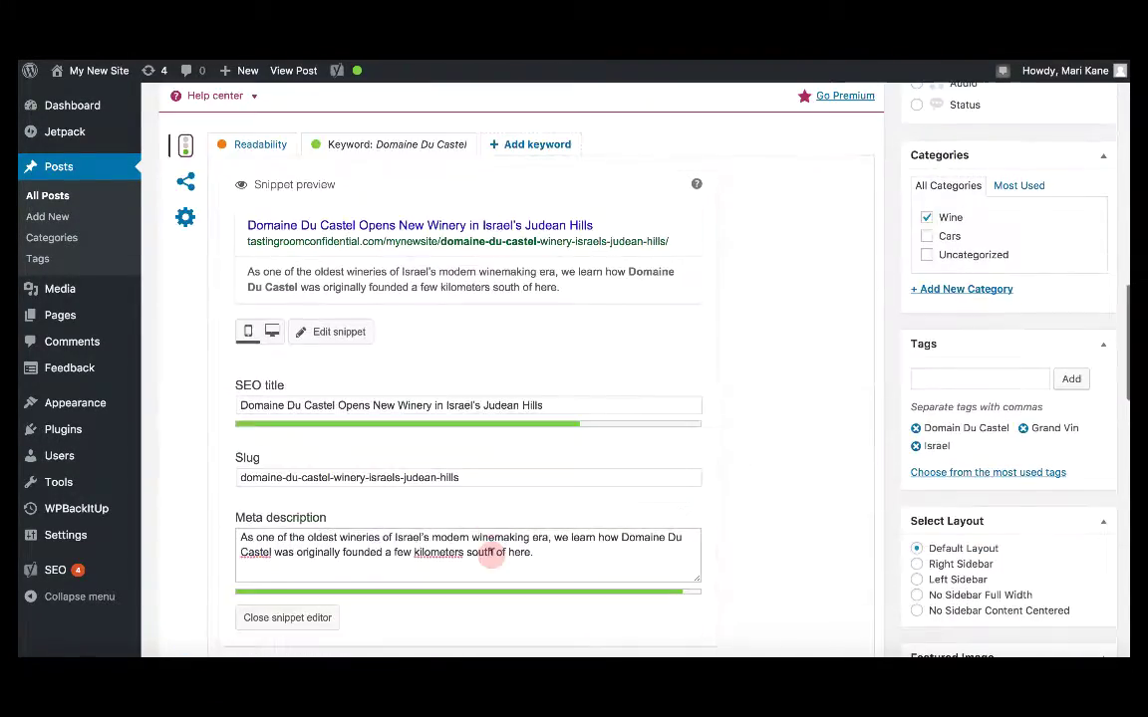
- Change the alternative text of the post's first image to "Domaine Du Castel"
{"action": "scroll", "coordinate": [477, 427], "scroll_direction": "up", "scroll_amount": 10}
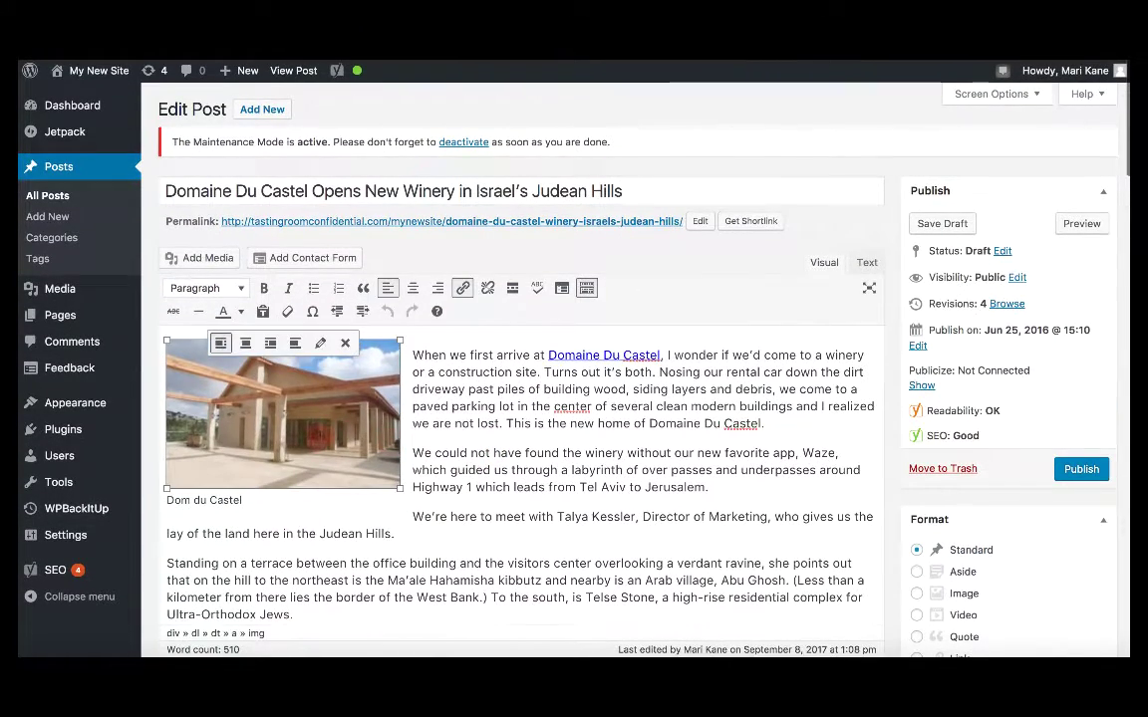
{"action": "left_click", "coordinate": [319, 343]}
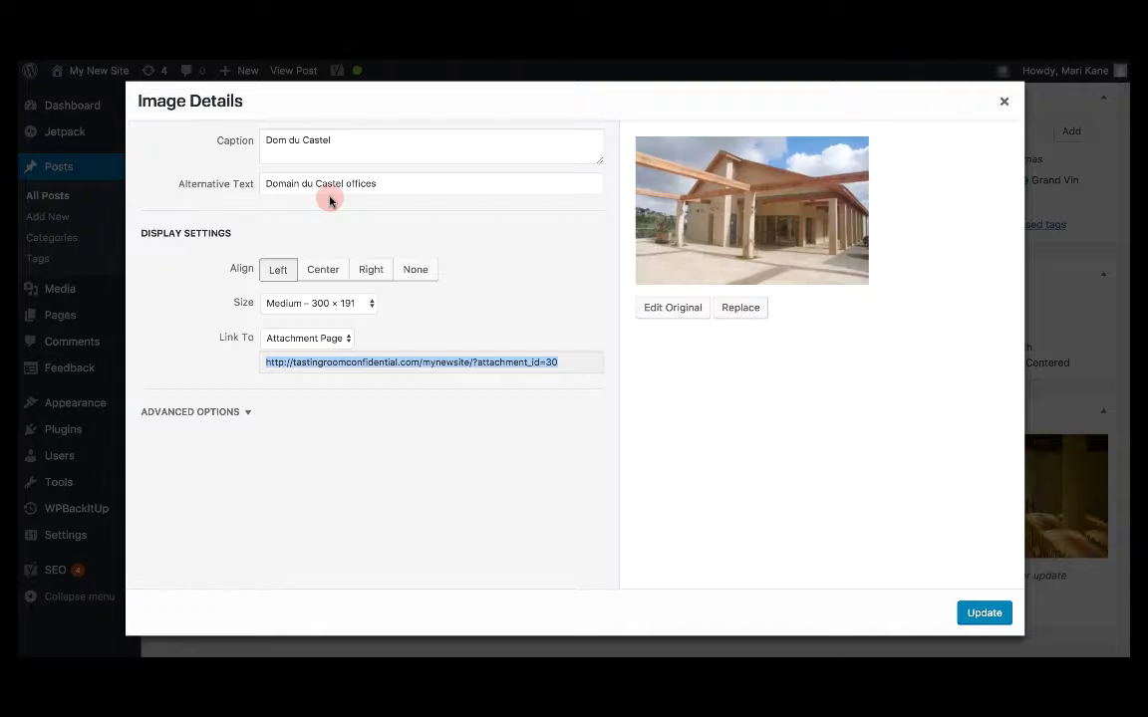
{"action": "triple_click", "coordinate": [326, 181]}
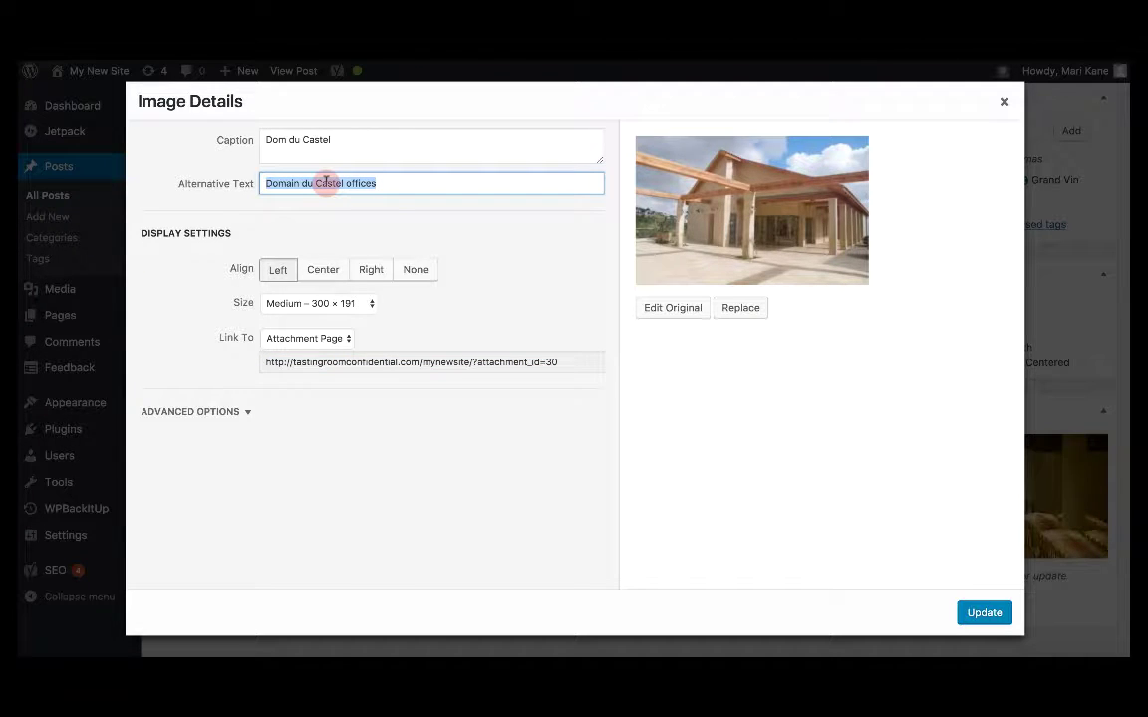
{"action": "type", "text": "Domaine Du Castel"}
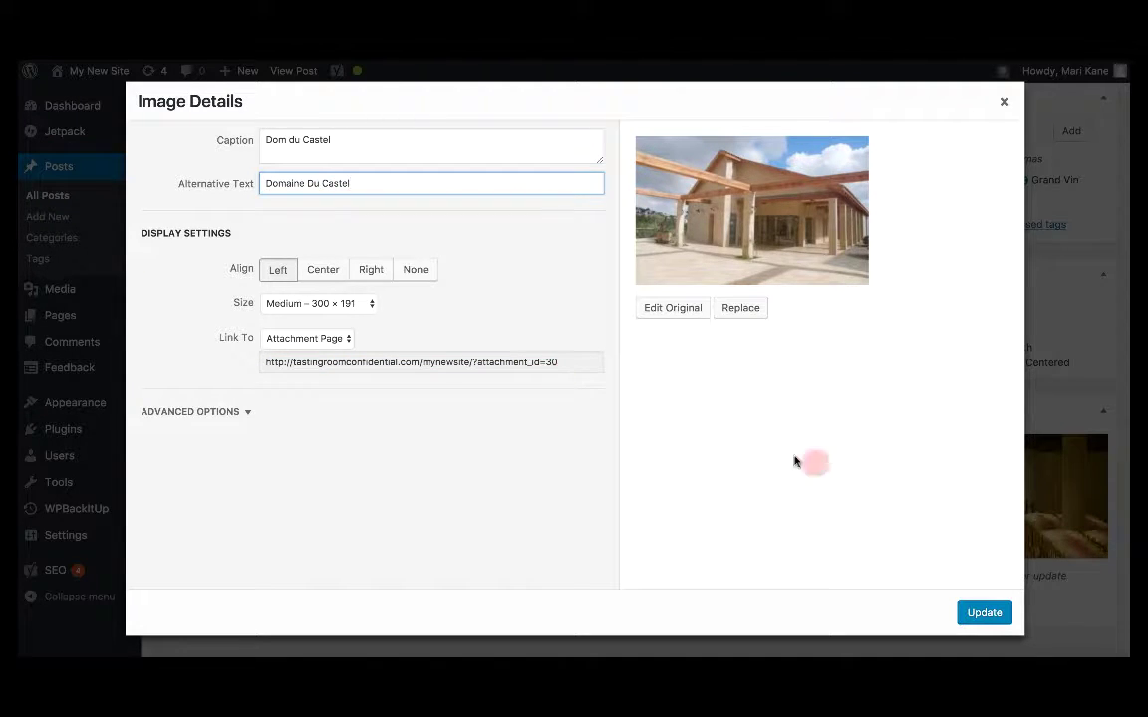
{"action": "left_click", "coordinate": [982, 612]}
- Correct the spelling in the post's subheading so it reads "History of Domaine Du Castel"
{"action": "scroll", "coordinate": [623, 511], "scroll_direction": "down", "scroll_amount": 5}
{"action": "scroll", "coordinate": [629, 519], "scroll_direction": "down", "scroll_amount": 3}
{"action": "scroll", "coordinate": [626, 518], "scroll_direction": "up", "scroll_amount": 4}
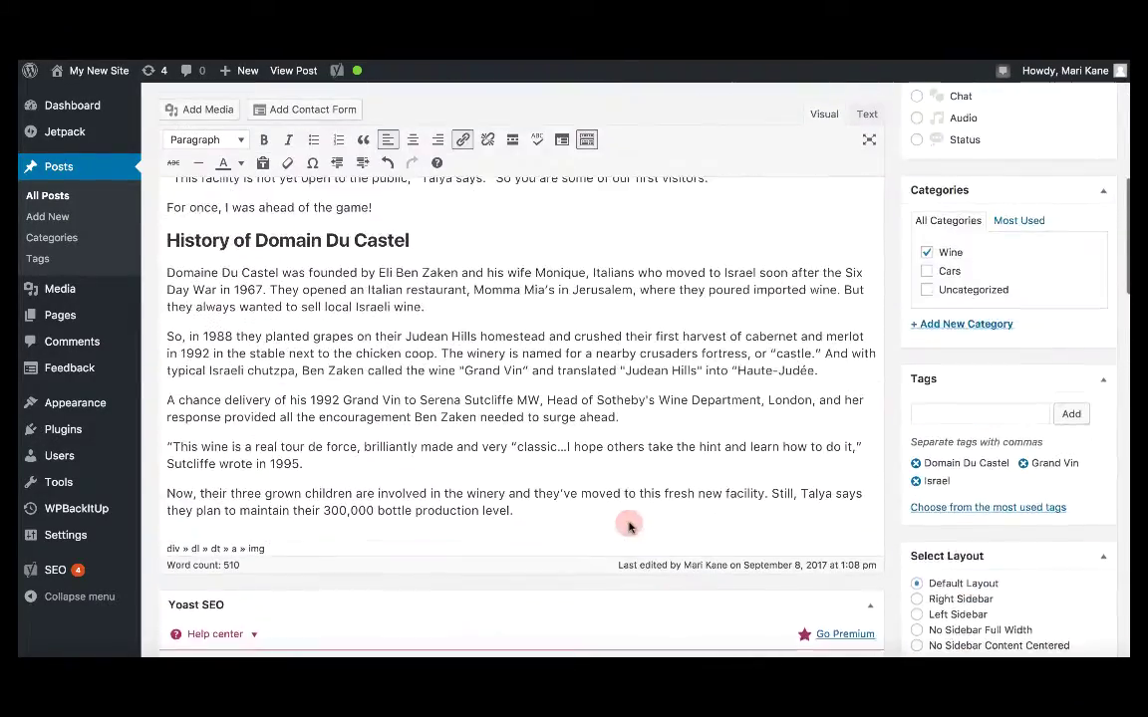
{"action": "left_click", "coordinate": [319, 335]}
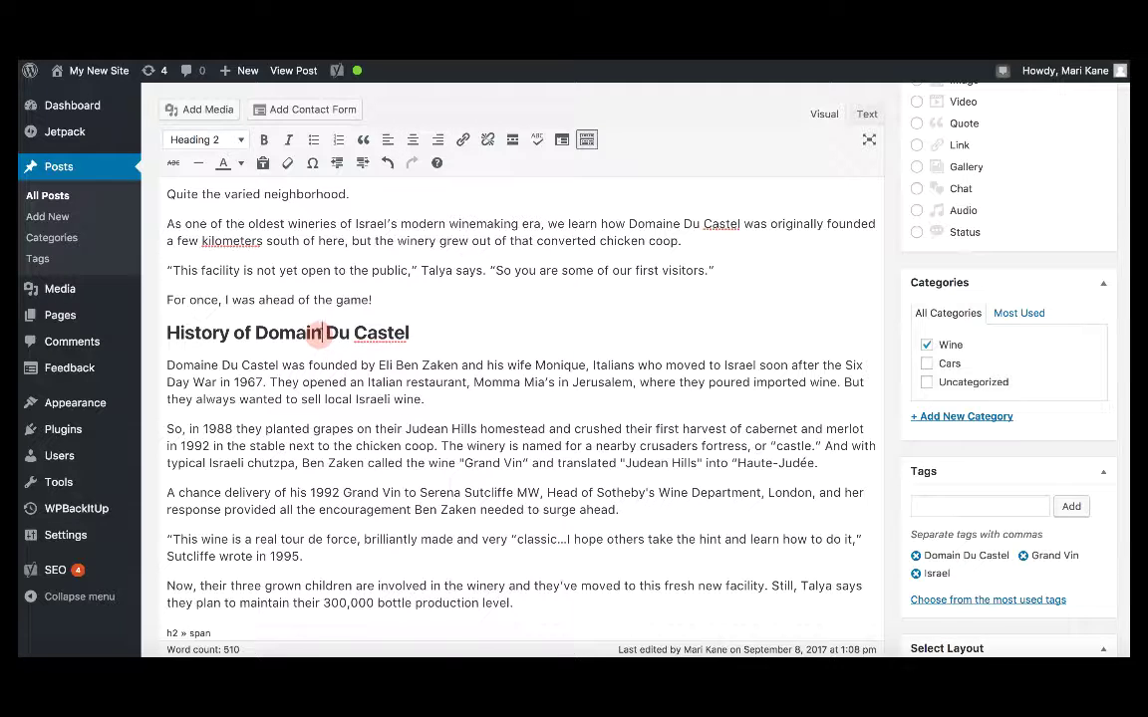
{"action": "type", "text": "e"}
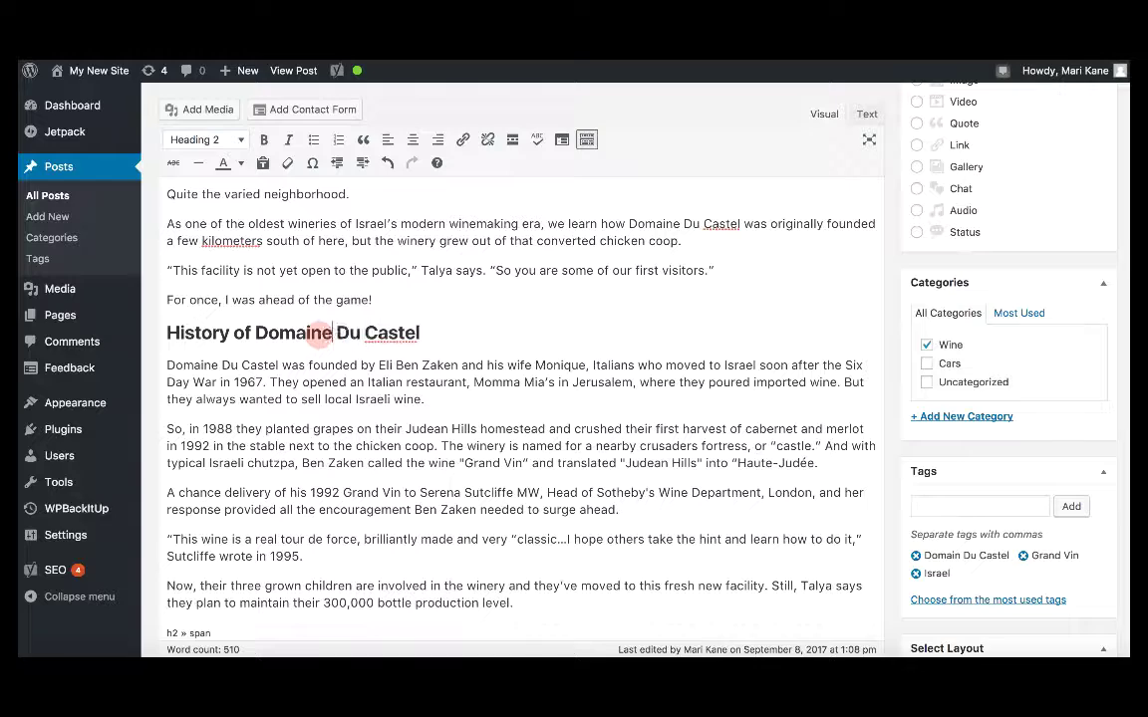
- Review the updated Yoast keyword analysis, the snippet preview and the snippet fields for the post
{"action": "scroll", "coordinate": [333, 438], "scroll_direction": "down", "scroll_amount": 10}
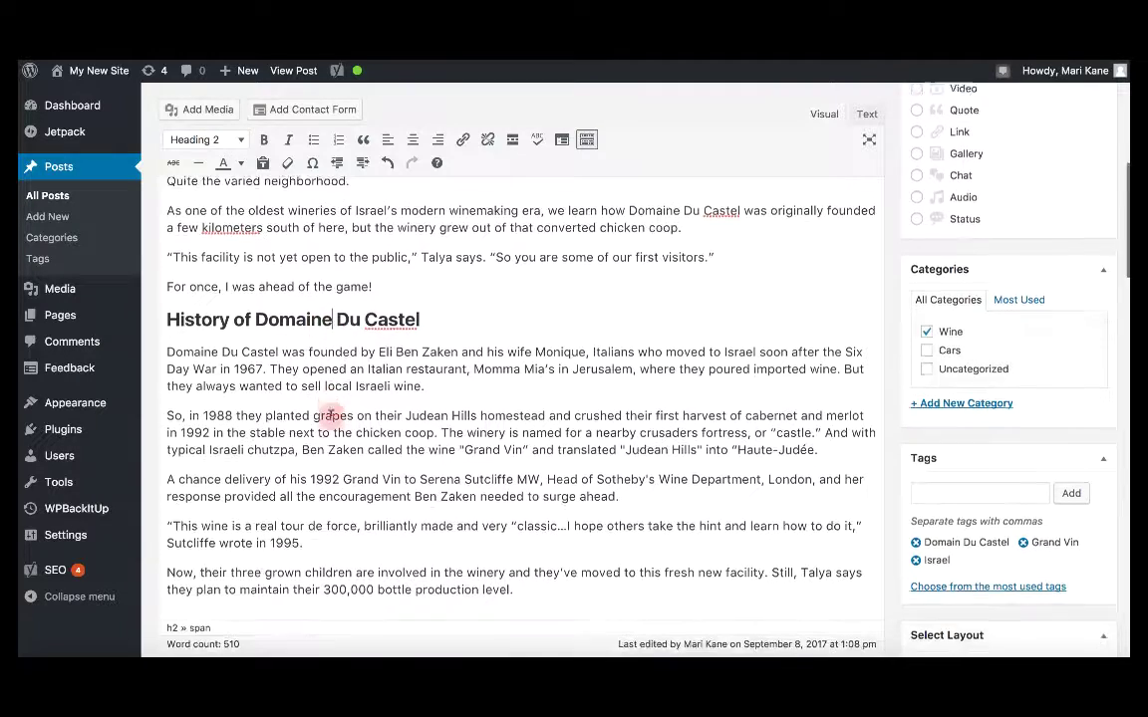
{"action": "scroll", "coordinate": [330, 412], "scroll_direction": "down", "scroll_amount": 5}
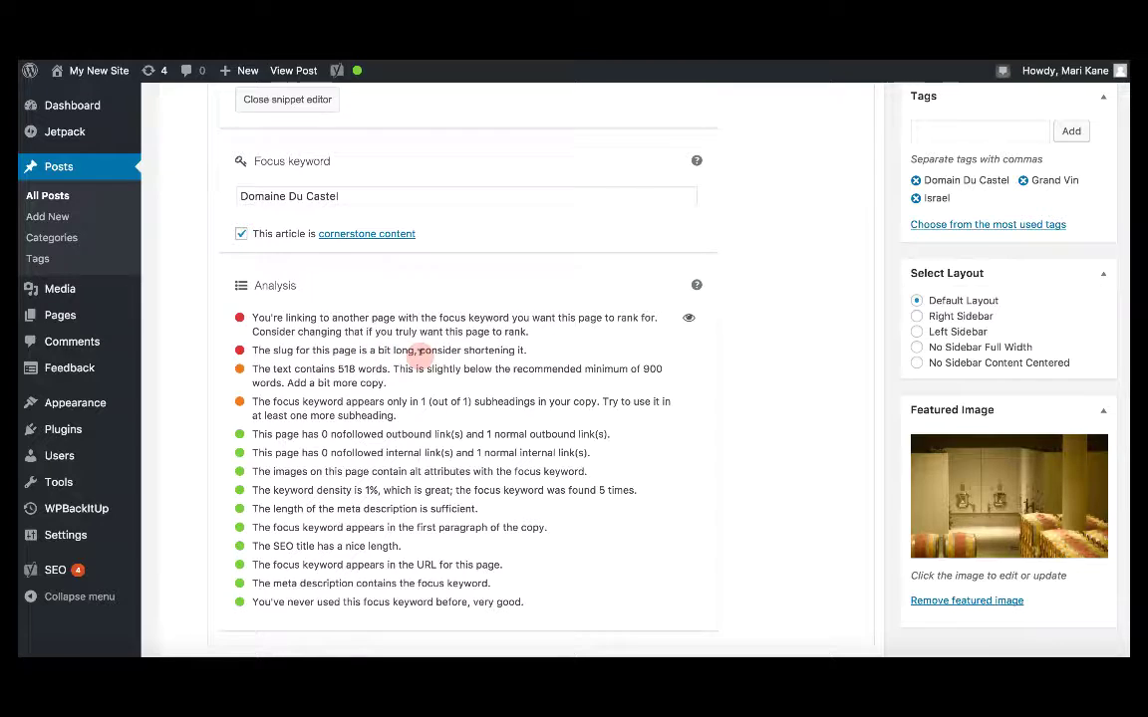
{"action": "scroll", "coordinate": [418, 354], "scroll_direction": "up", "scroll_amount": 1}
{"action": "scroll", "coordinate": [526, 369], "scroll_direction": "down", "scroll_amount": 1}
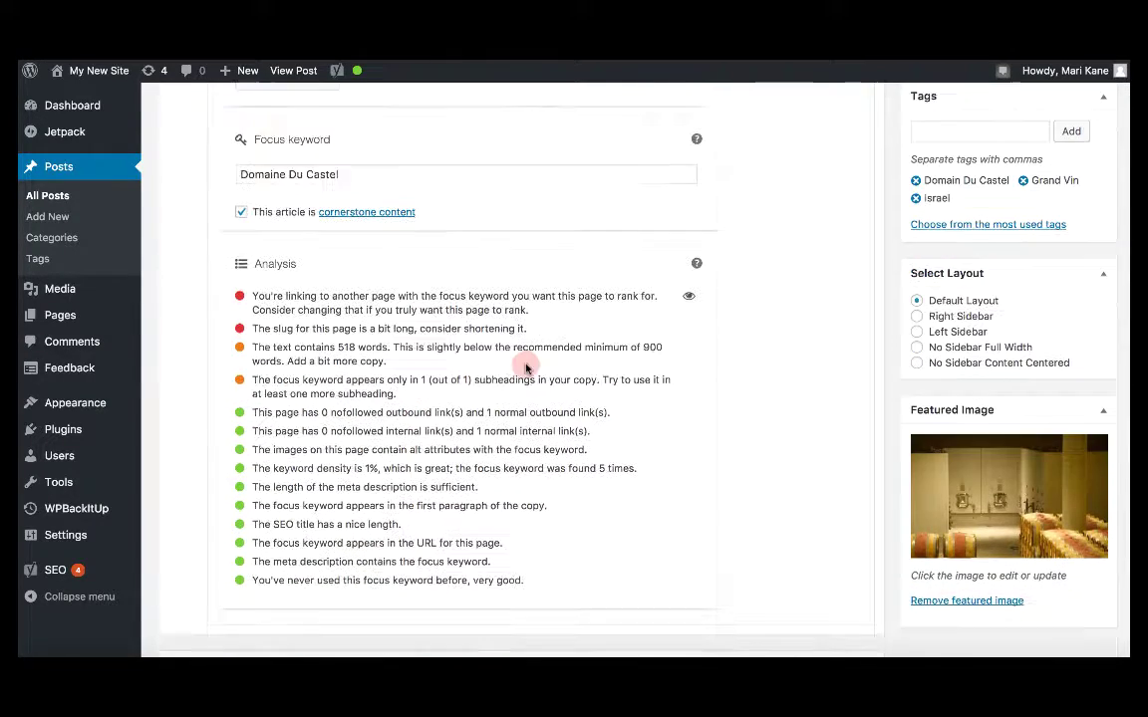
{"action": "scroll", "coordinate": [526, 369], "scroll_direction": "up", "scroll_amount": 5}
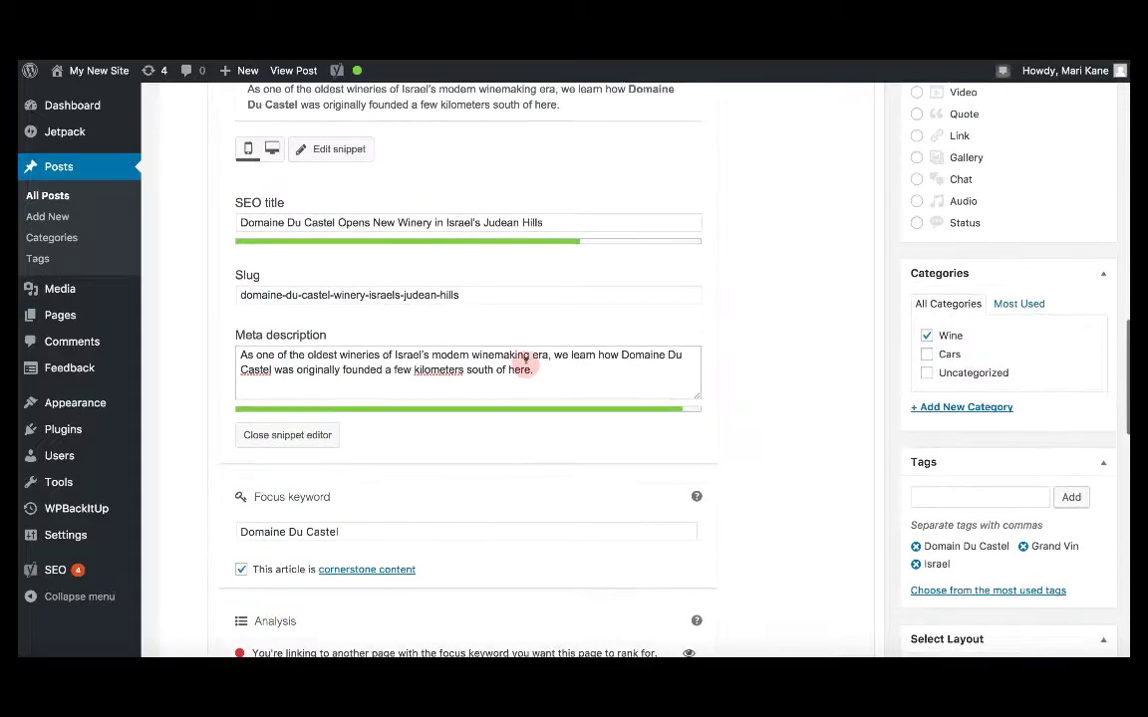
{"action": "scroll", "coordinate": [526, 368], "scroll_direction": "up", "scroll_amount": 2}
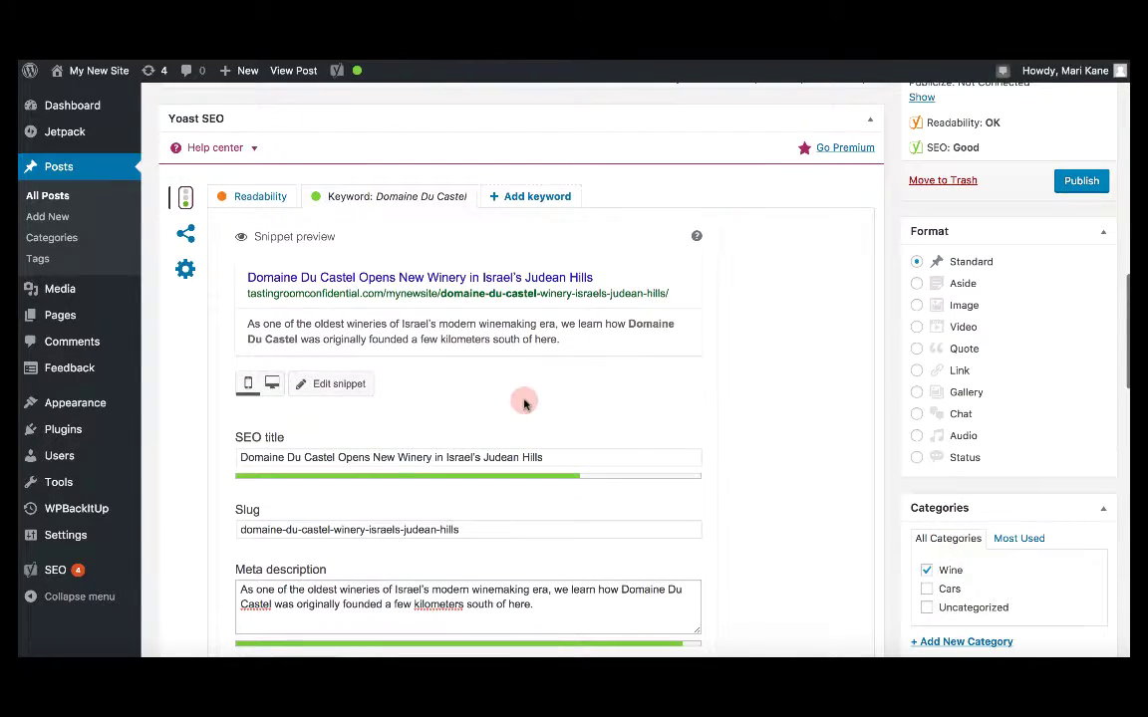
{"action": "scroll", "coordinate": [524, 402], "scroll_direction": "up", "scroll_amount": 1}
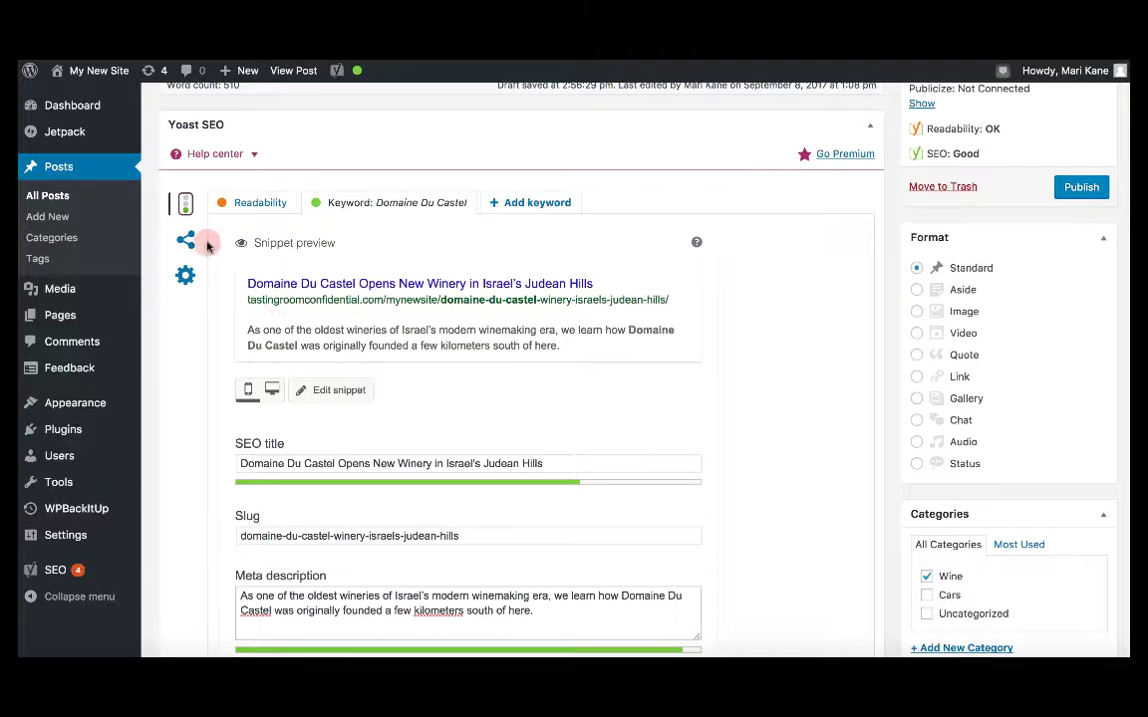
{"action": "scroll", "coordinate": [462, 381], "scroll_direction": "down", "scroll_amount": 3}
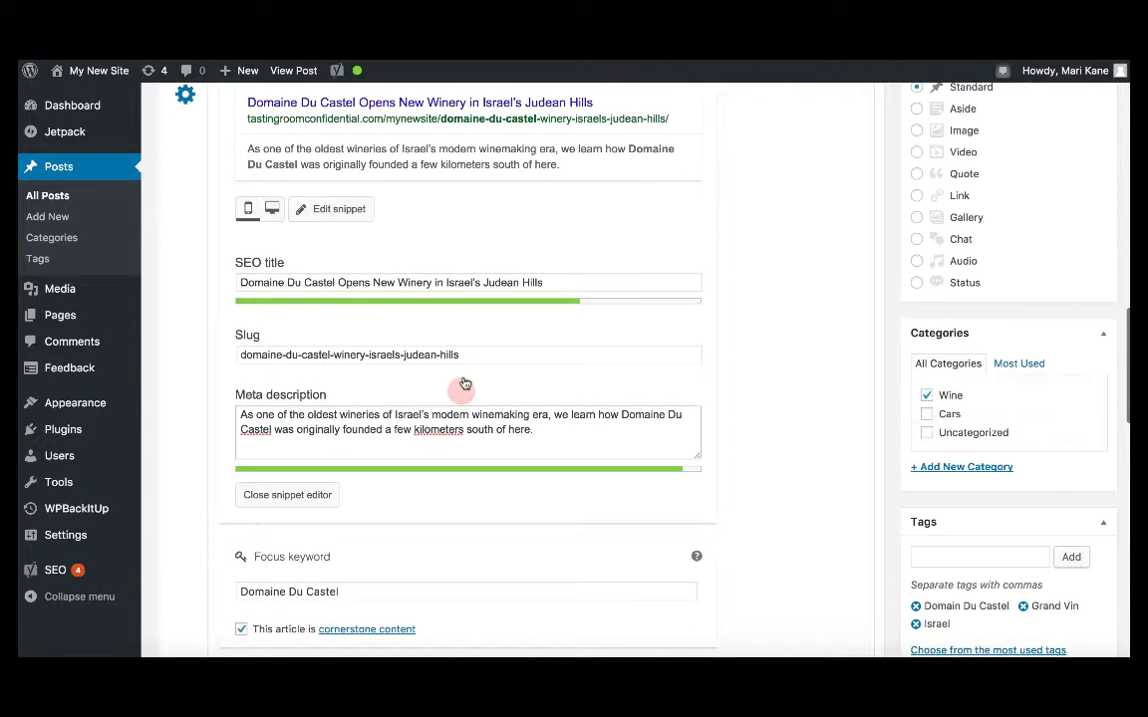
{"action": "scroll", "coordinate": [464, 384], "scroll_direction": "up", "scroll_amount": 8}
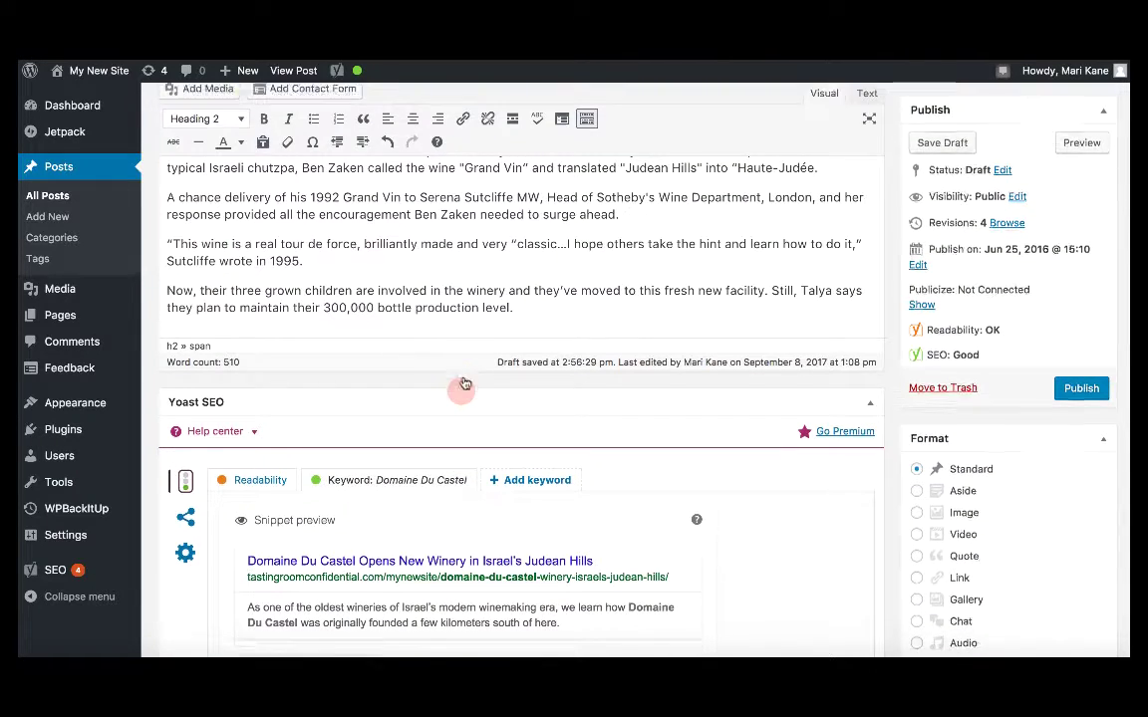
{"action": "scroll", "coordinate": [462, 381], "scroll_direction": "down", "scroll_amount": 8}
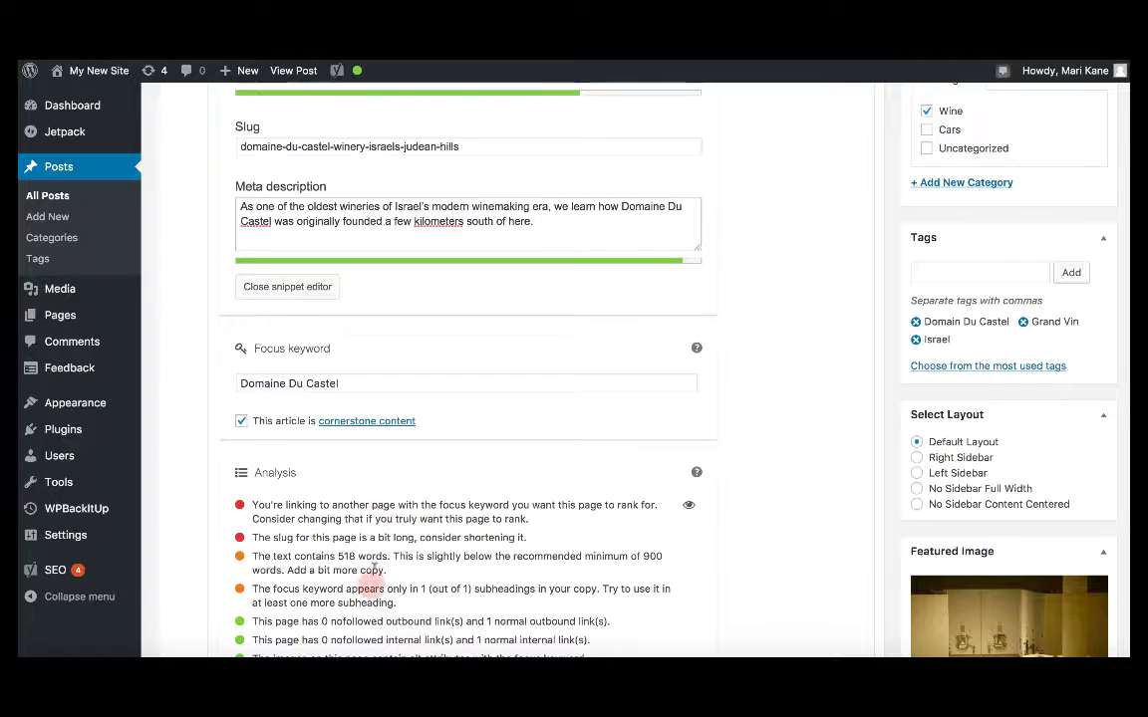
{"action": "scroll", "coordinate": [379, 548], "scroll_direction": "up", "scroll_amount": 5}
{"action": "scroll", "coordinate": [378, 546], "scroll_direction": "up", "scroll_amount": 4}
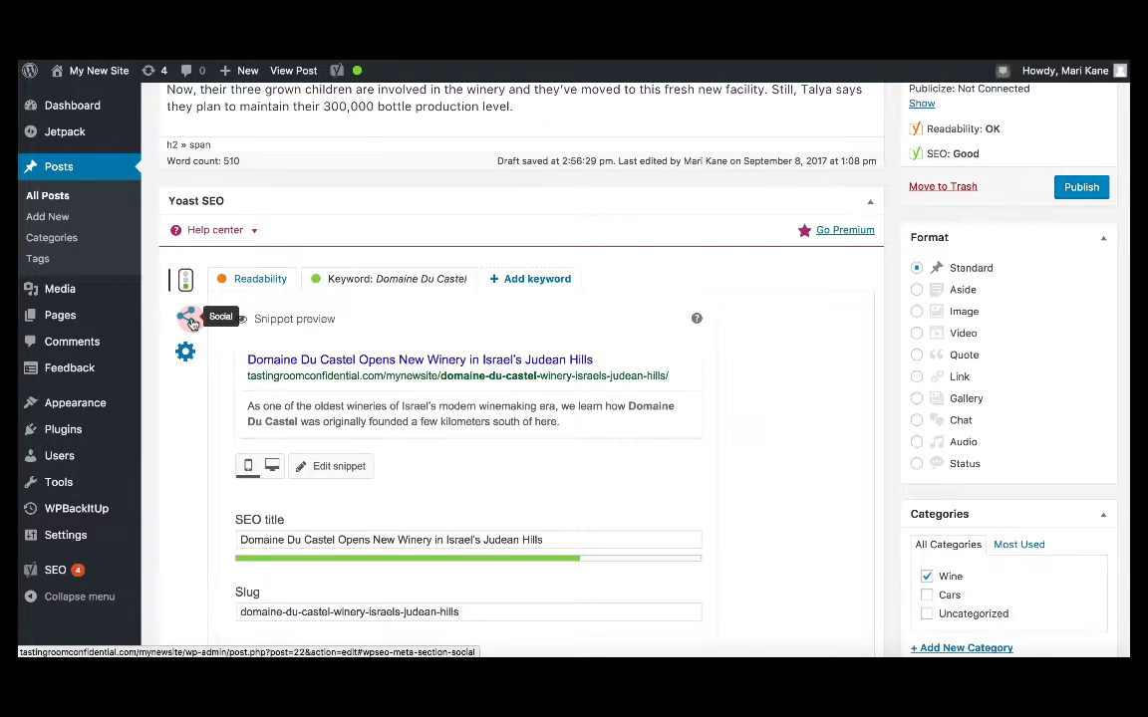
- Open the post's Facebook sharing settings in Yoast and copy the full post title
{"action": "left_click", "coordinate": [192, 322]}
{"action": "scroll", "coordinate": [375, 406], "scroll_direction": "down", "scroll_amount": 2}
{"action": "scroll", "coordinate": [375, 407], "scroll_direction": "up", "scroll_amount": 1}
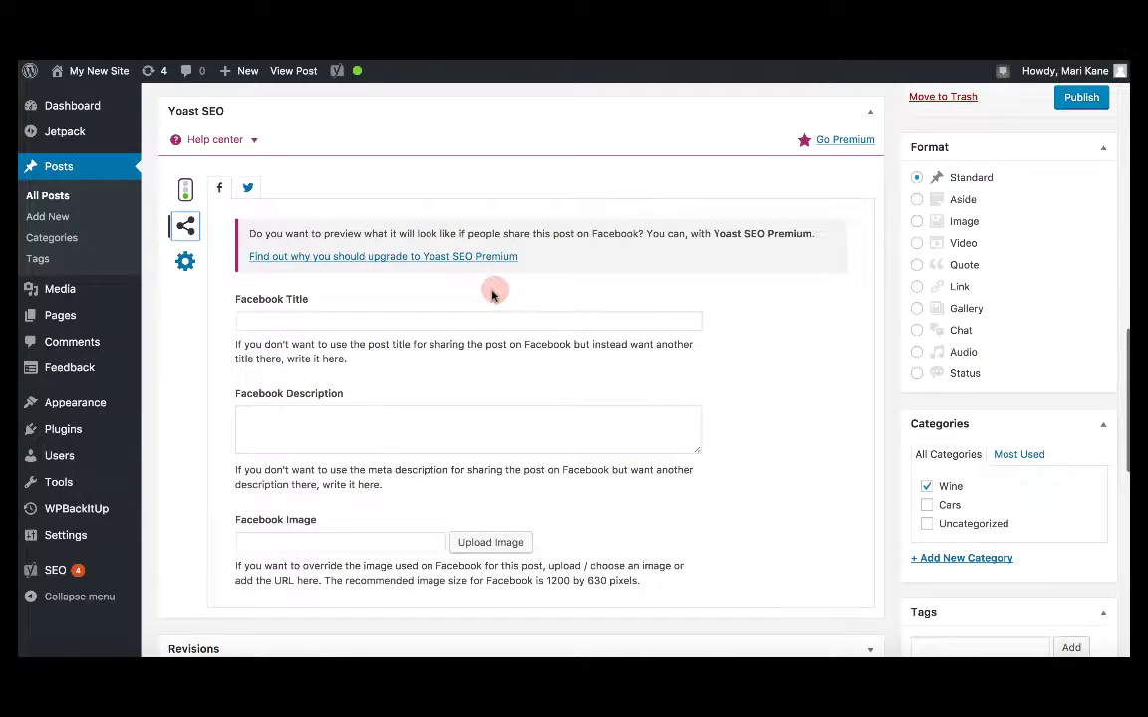
{"action": "left_click", "coordinate": [325, 315]}
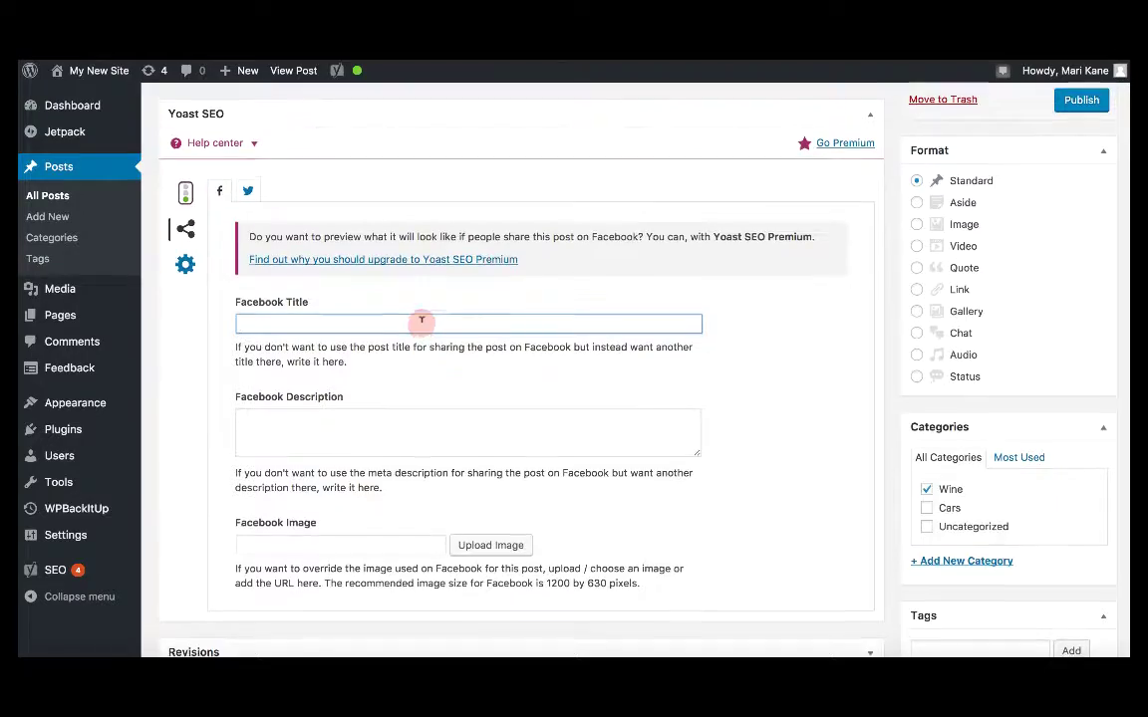
{"action": "scroll", "coordinate": [420, 320], "scroll_direction": "up", "scroll_amount": 2}
{"action": "scroll", "coordinate": [275, 263], "scroll_direction": "up", "scroll_amount": 10}
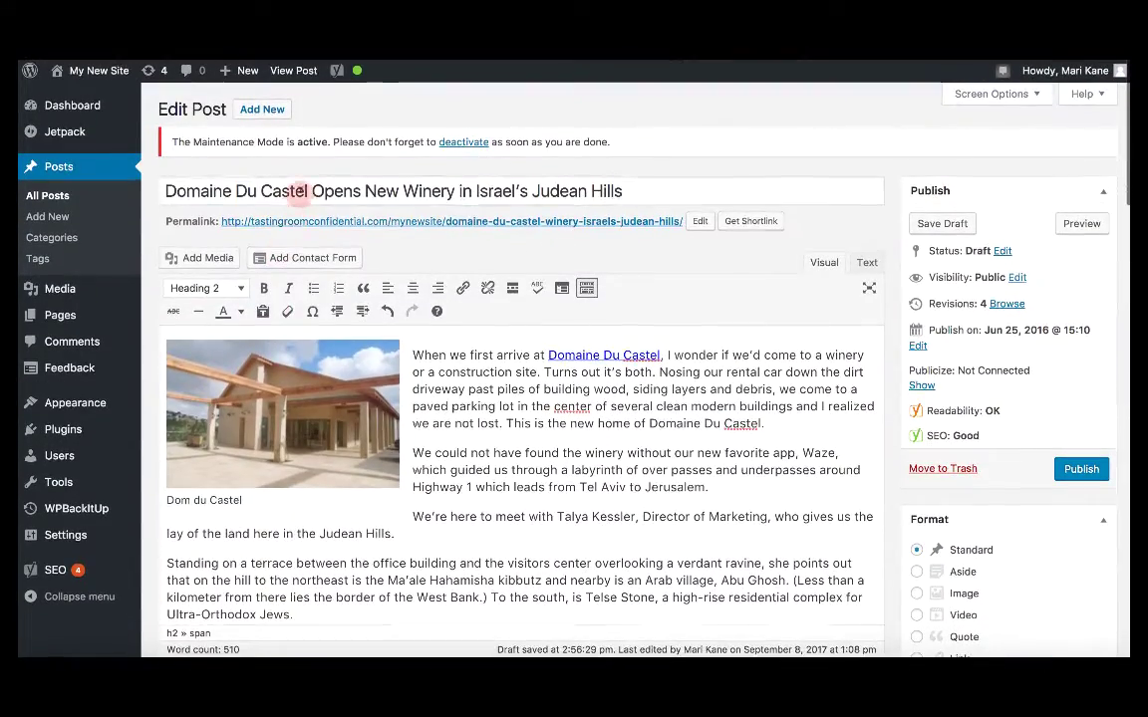
{"action": "triple_click", "coordinate": [299, 192]}
{"action": "key", "text": "ctrl+c"}
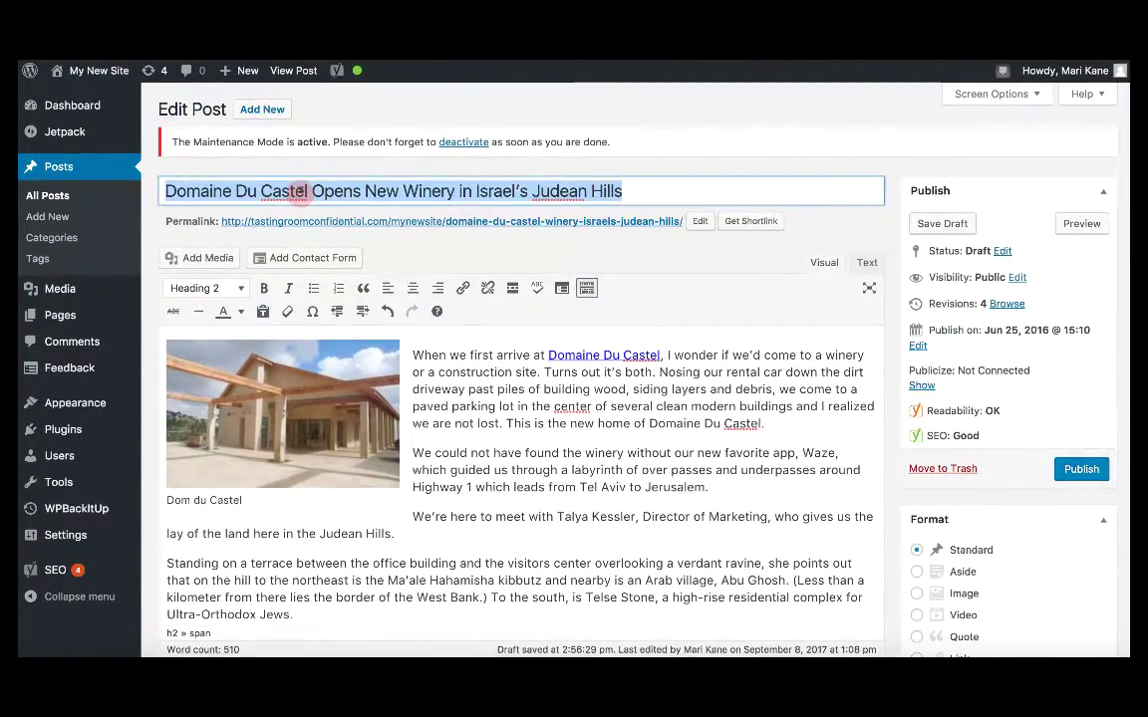
- Paste the copied title as the Facebook title and reword it to "Domaine Du Castel has a New Winery in Israel's Judean Hills"
{"action": "scroll", "coordinate": [413, 418], "scroll_direction": "down", "scroll_amount": 15}
{"action": "scroll", "coordinate": [431, 426], "scroll_direction": "down", "scroll_amount": 5}
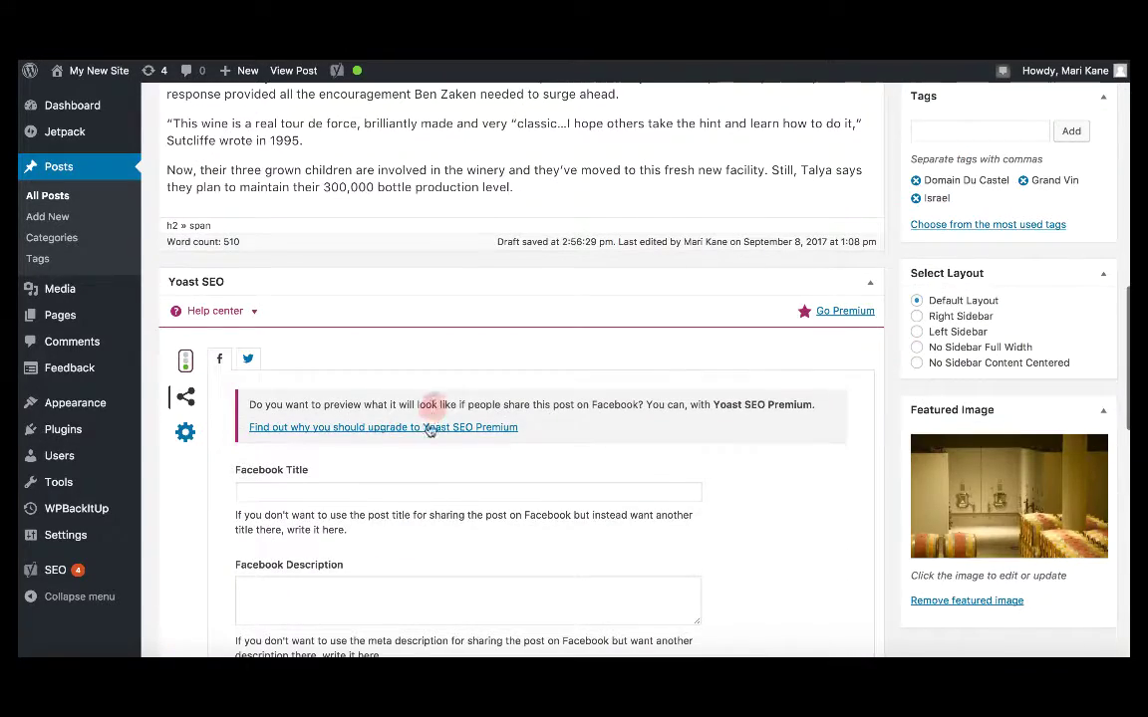
{"action": "left_click", "coordinate": [419, 489]}
{"action": "key", "text": "ctrl+v"}
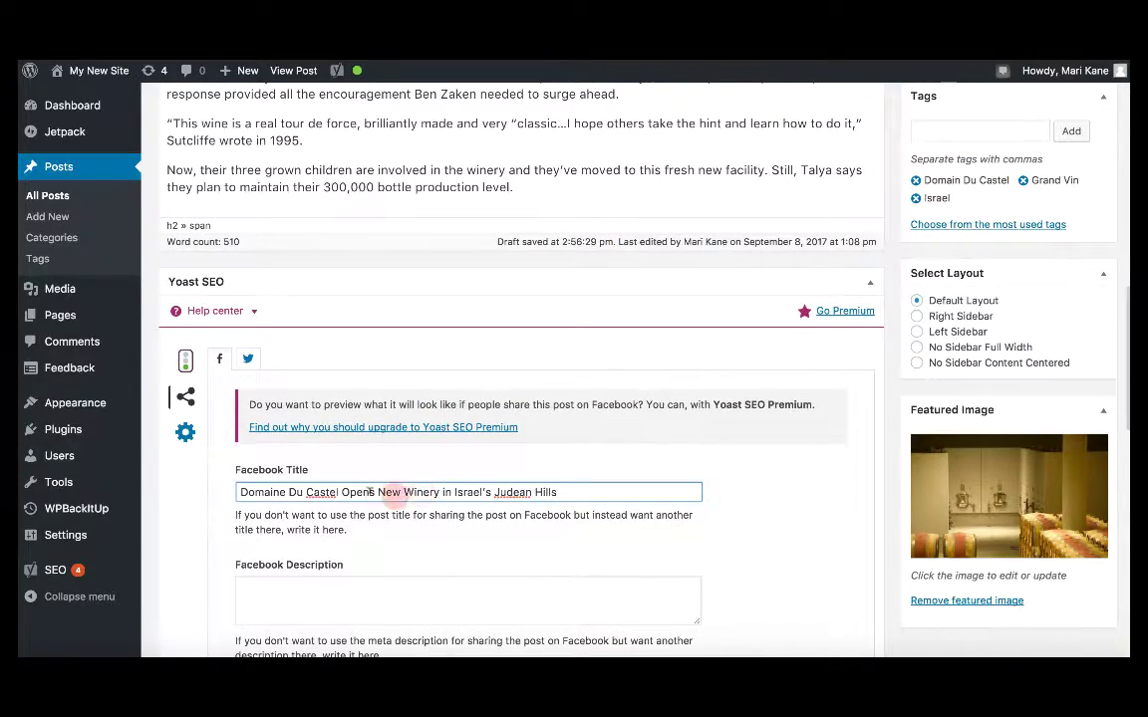
{"action": "left_click_drag", "start_coordinate": [338, 492], "coordinate": [371, 493]}
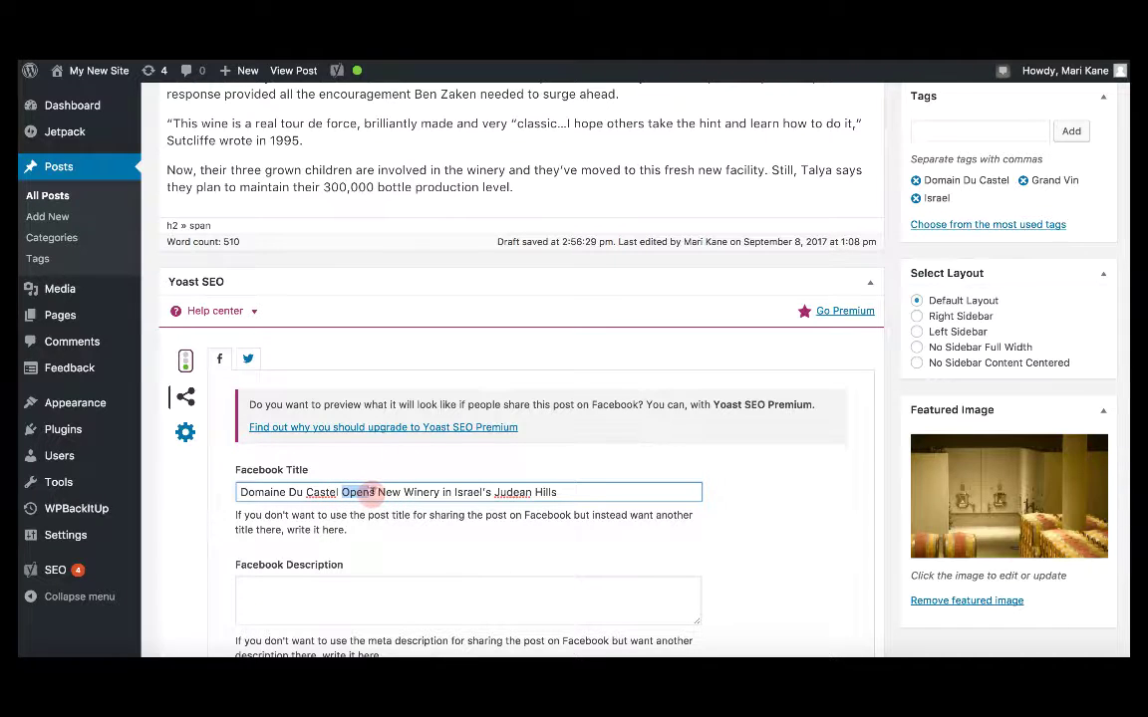
{"action": "type", "text": "has a"}
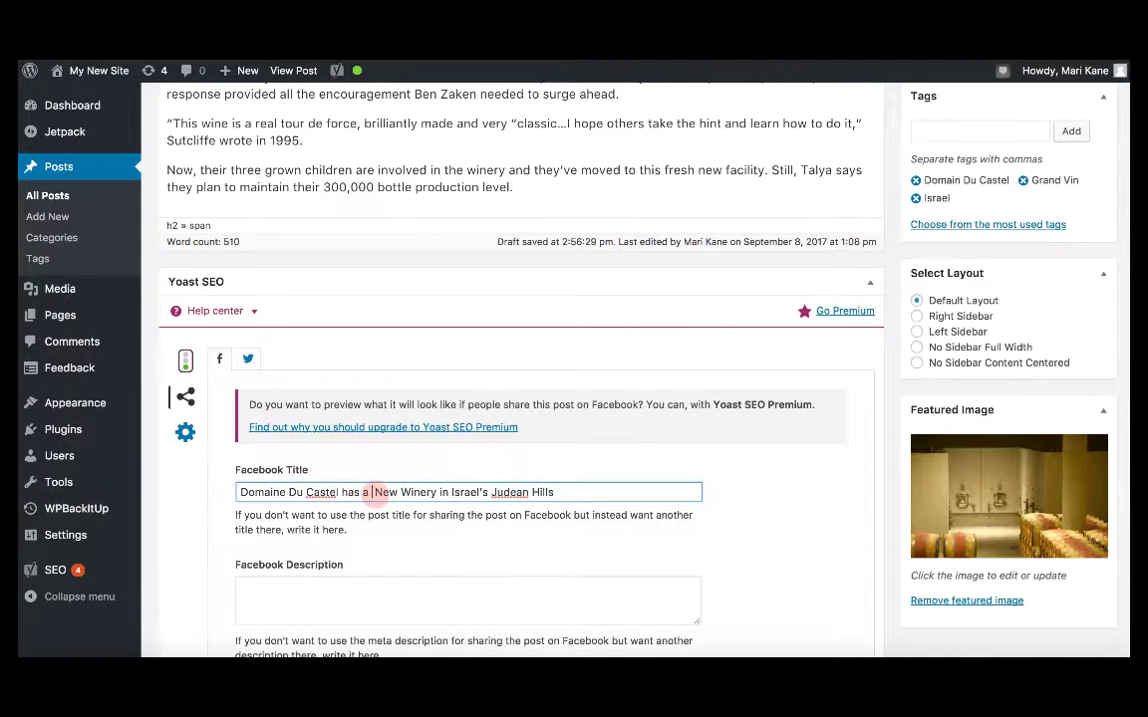
{"action": "key", "text": "BackSpace"}
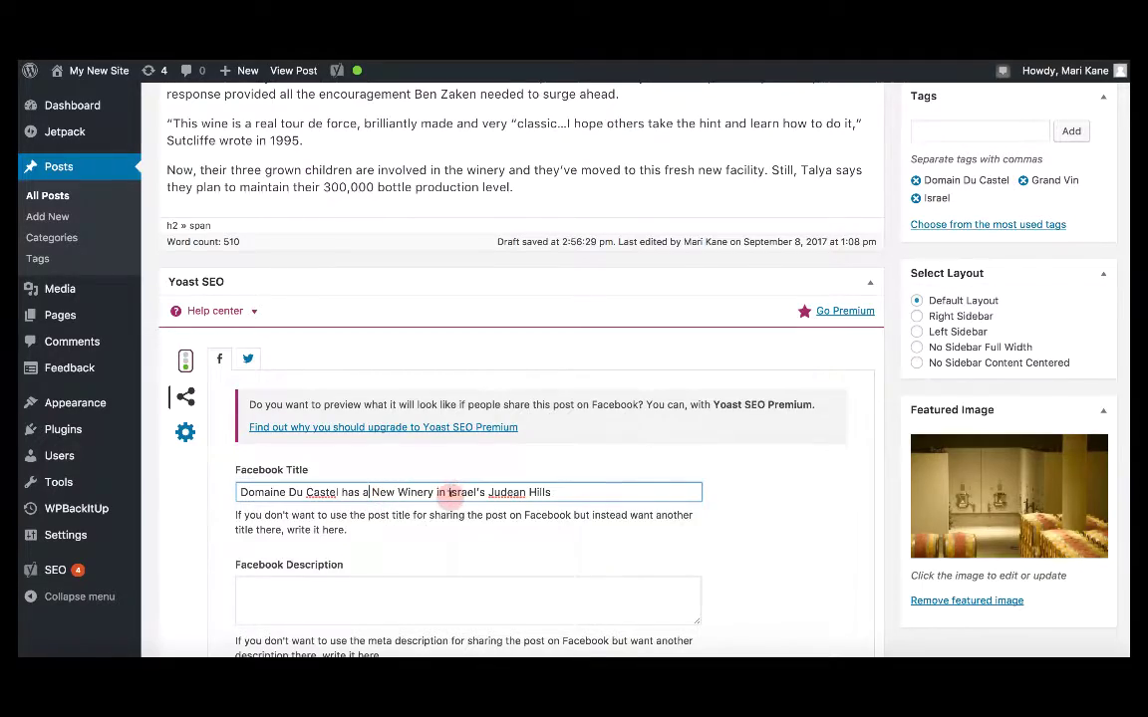
- Copy the first paragraph under the "History of Domaine Du Castel" heading and paste it as the Facebook description
{"action": "scroll", "coordinate": [453, 495], "scroll_direction": "down", "scroll_amount": 3}
{"action": "scroll", "coordinate": [450, 499], "scroll_direction": "up", "scroll_amount": 8}
{"action": "scroll", "coordinate": [450, 501], "scroll_direction": "down", "scroll_amount": 1}
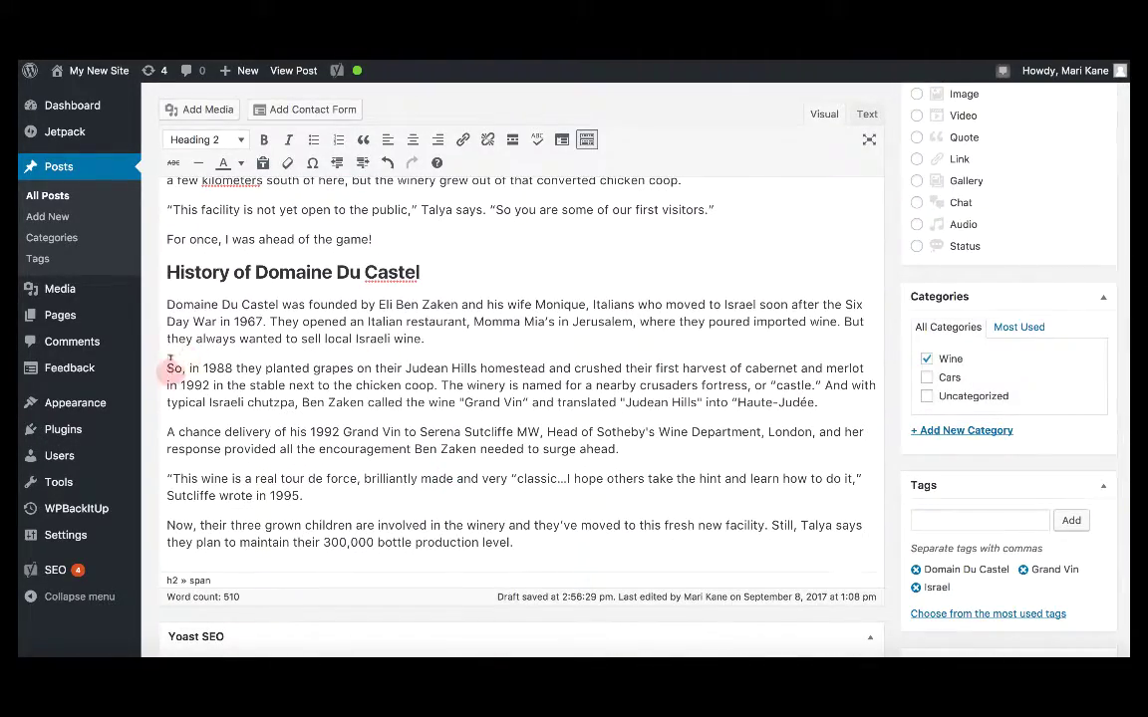
{"action": "left_click_drag", "start_coordinate": [166, 305], "coordinate": [425, 338]}
{"action": "key", "text": "ctrl+c"}
{"action": "scroll", "coordinate": [425, 337], "scroll_direction": "down", "scroll_amount": 10}
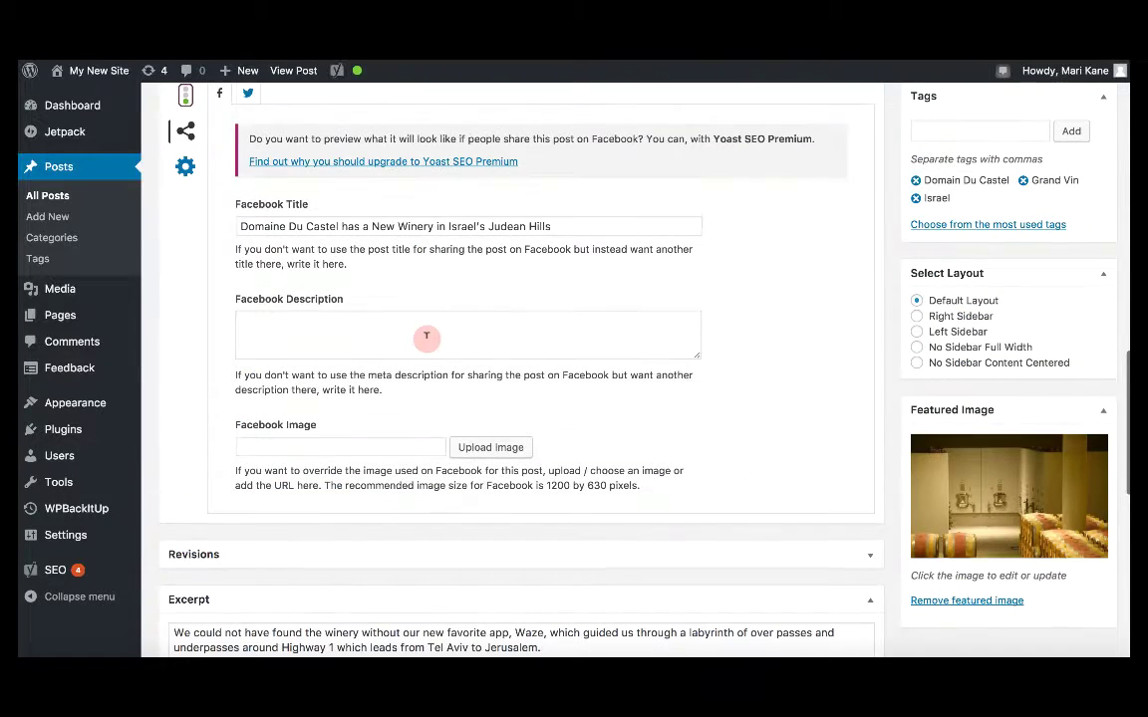
{"action": "left_click", "coordinate": [426, 337]}
{"action": "key", "text": "ctrl+v"}
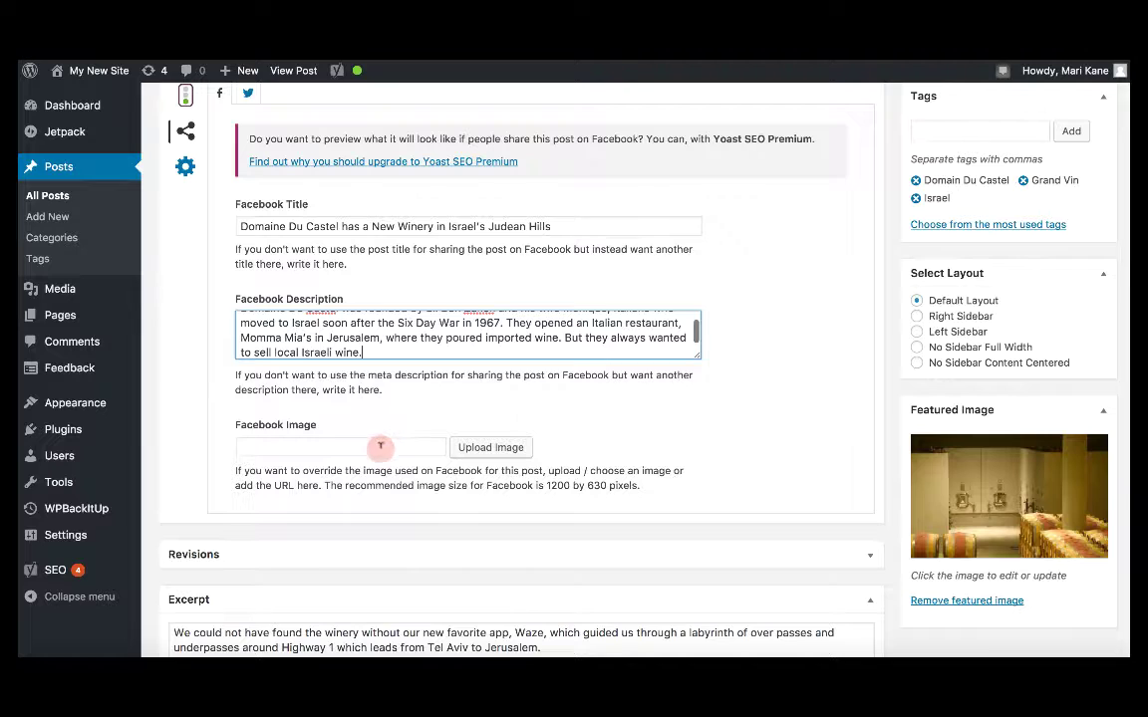
- Set the Facebook image to Domain-du-Castel-la-vie.jpg from the media library
{"action": "left_click", "coordinate": [487, 447]}
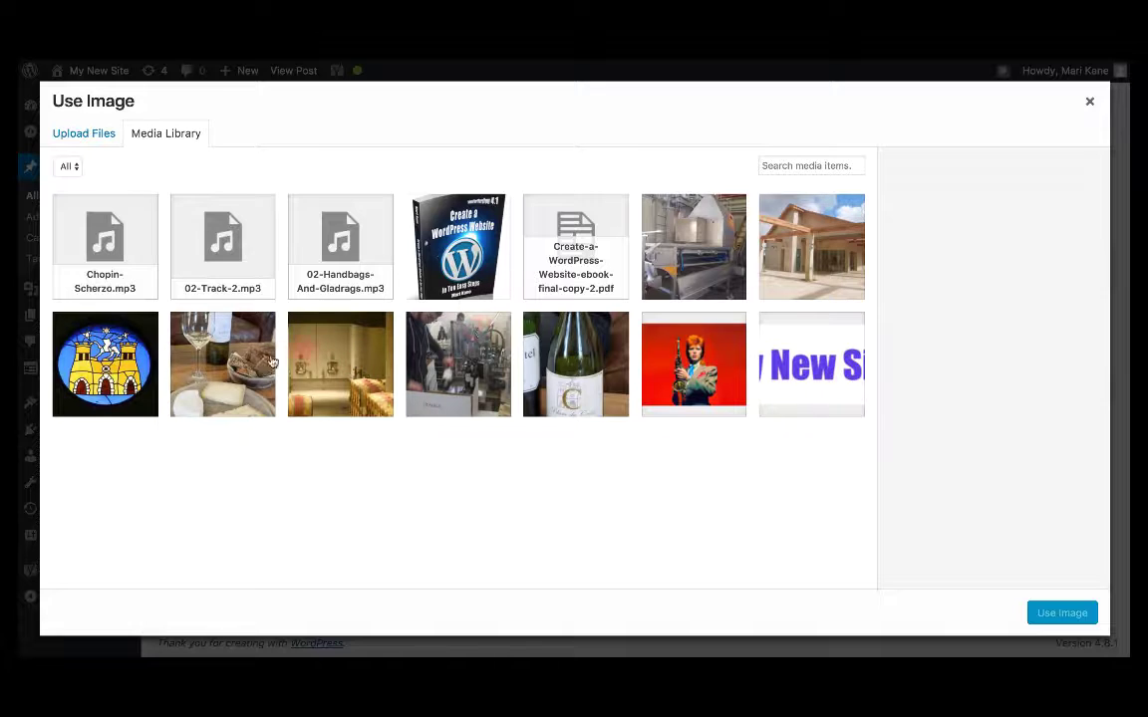
{"action": "left_click", "coordinate": [199, 328]}
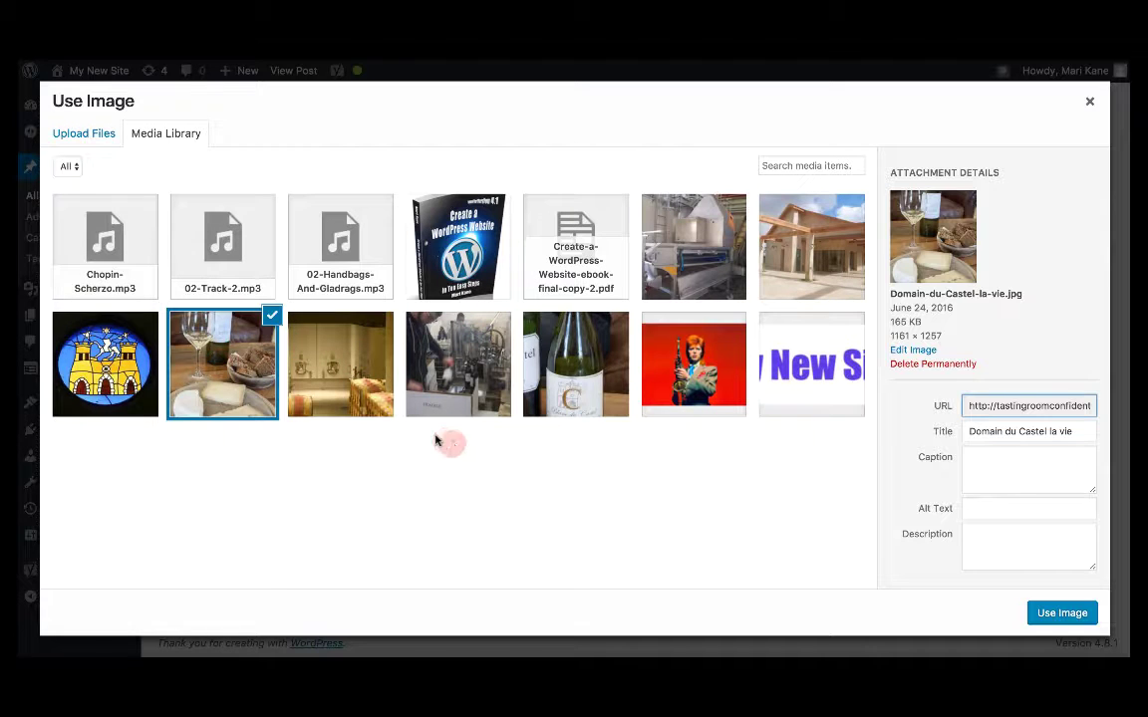
{"action": "left_click", "coordinate": [1060, 613]}
{"action": "scroll", "coordinate": [625, 453], "scroll_direction": "down", "scroll_amount": 1}
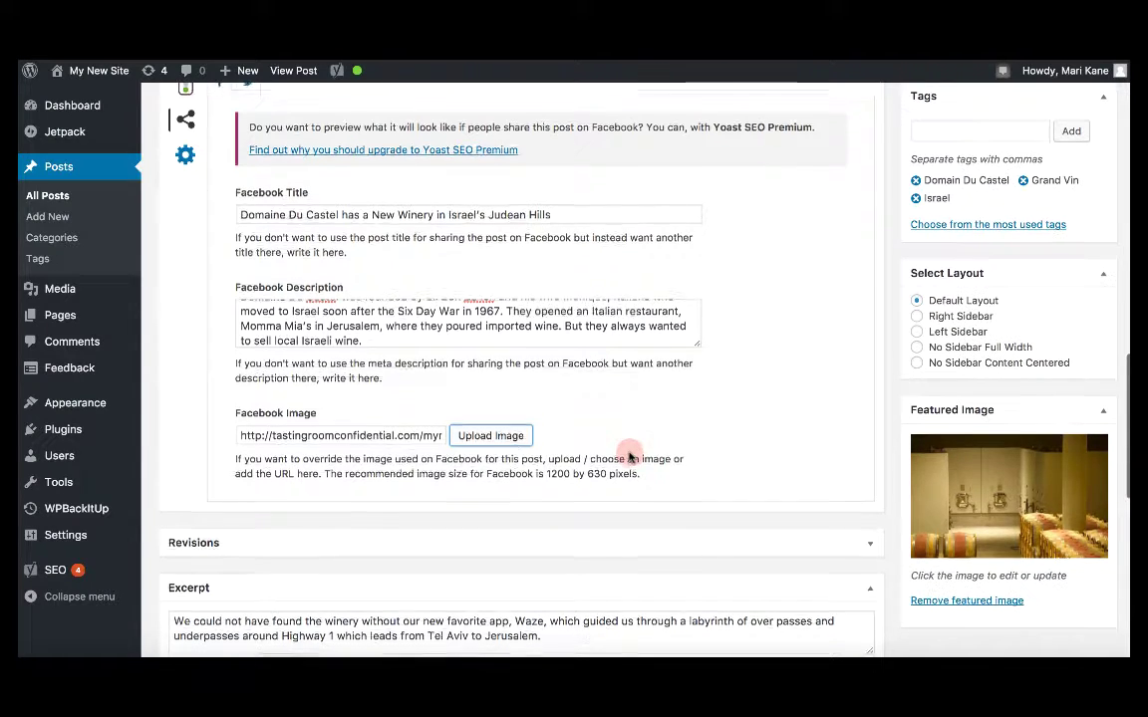
{"action": "scroll", "coordinate": [629, 455], "scroll_direction": "up", "scroll_amount": 1}
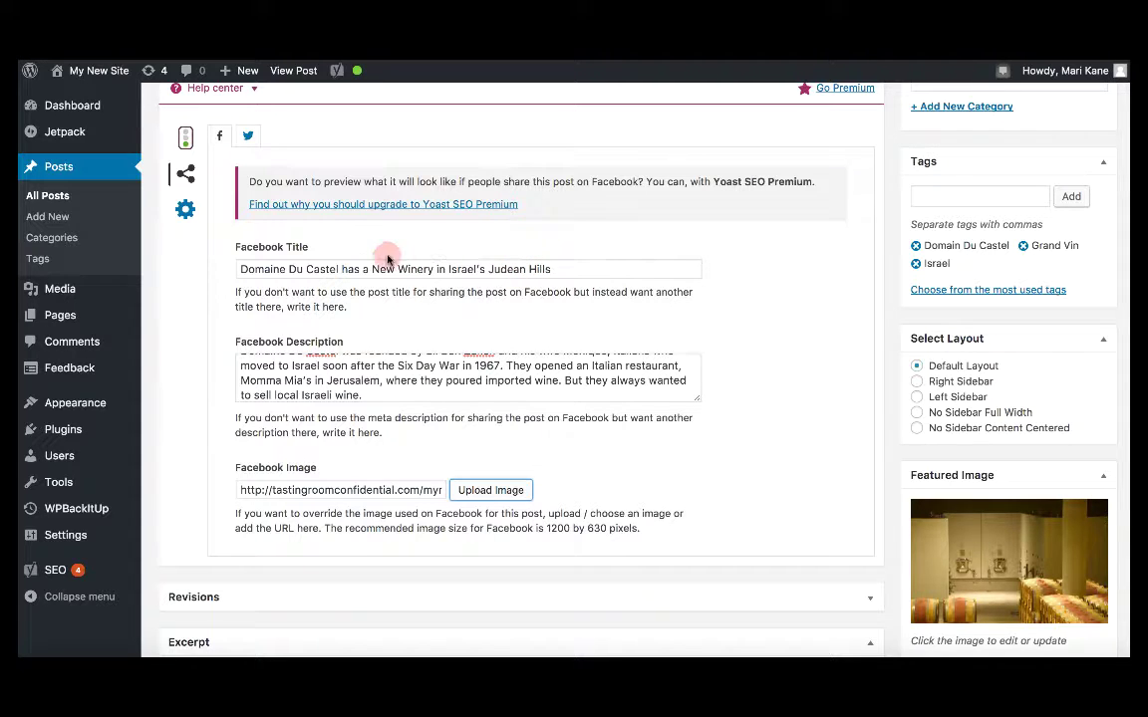
- Examine the post's Twitter sharing fields and its advanced meta robots and canonical URL settings
{"action": "left_click", "coordinate": [248, 141]}
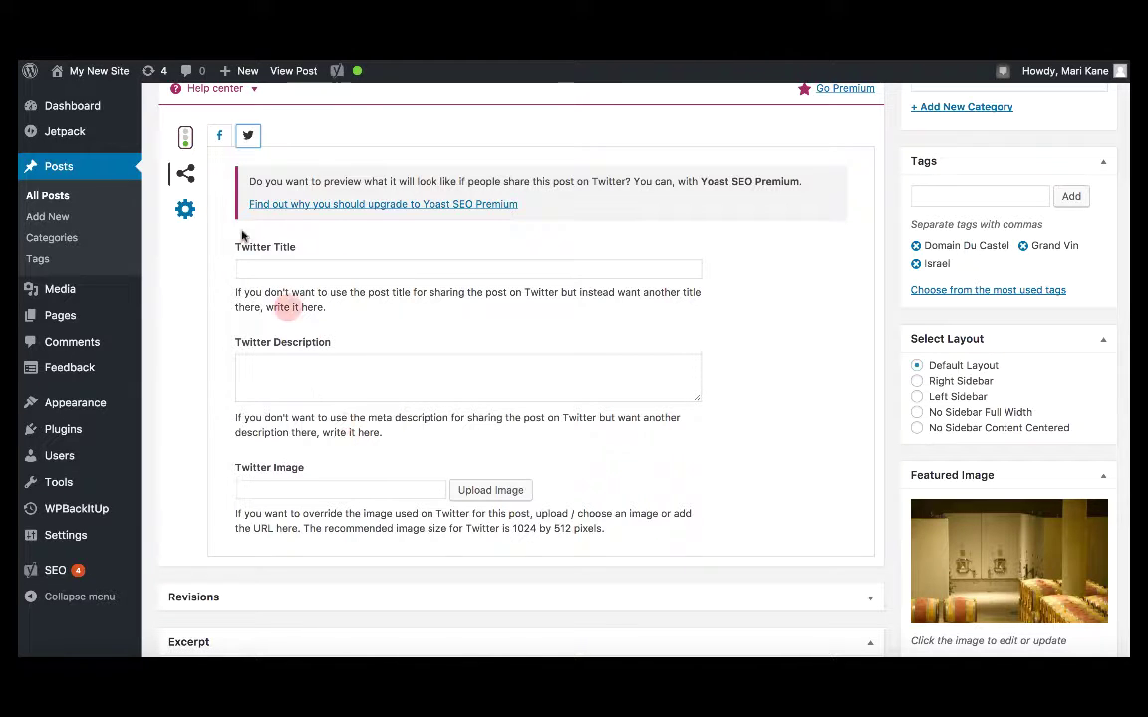
{"action": "left_click", "coordinate": [185, 211]}
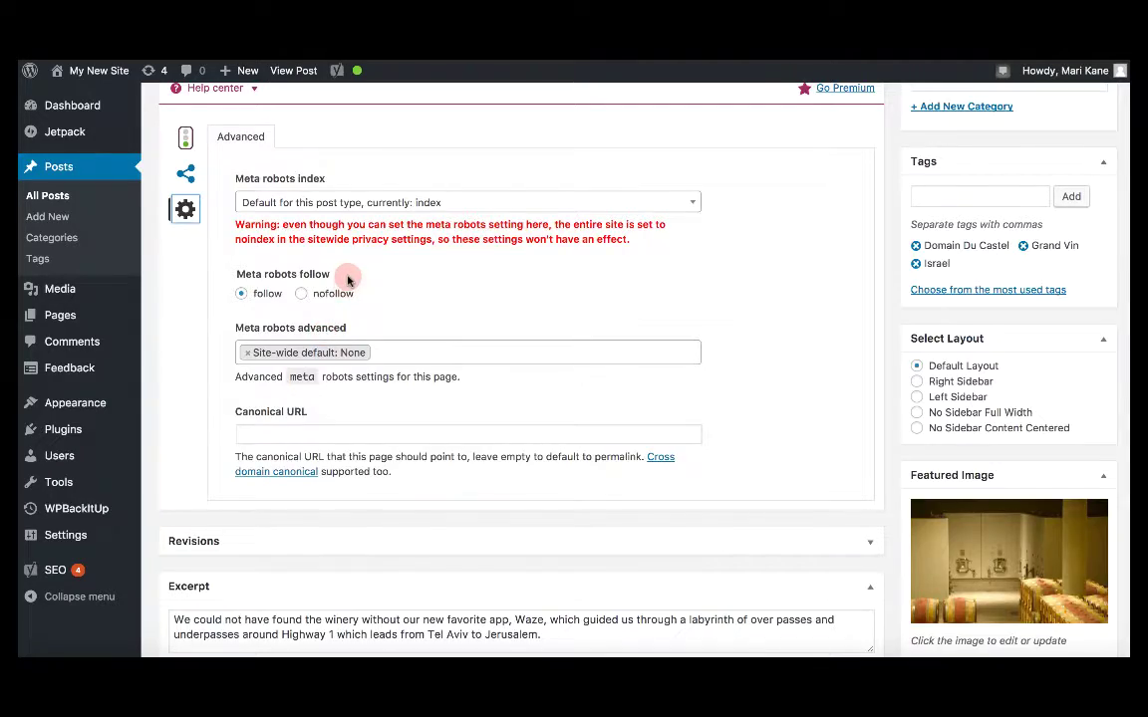
- Save the Domaine Du Castel post as a draft
{"action": "scroll", "coordinate": [348, 280], "scroll_direction": "up", "scroll_amount": 3}
{"action": "scroll", "coordinate": [347, 277], "scroll_direction": "down", "scroll_amount": 3}
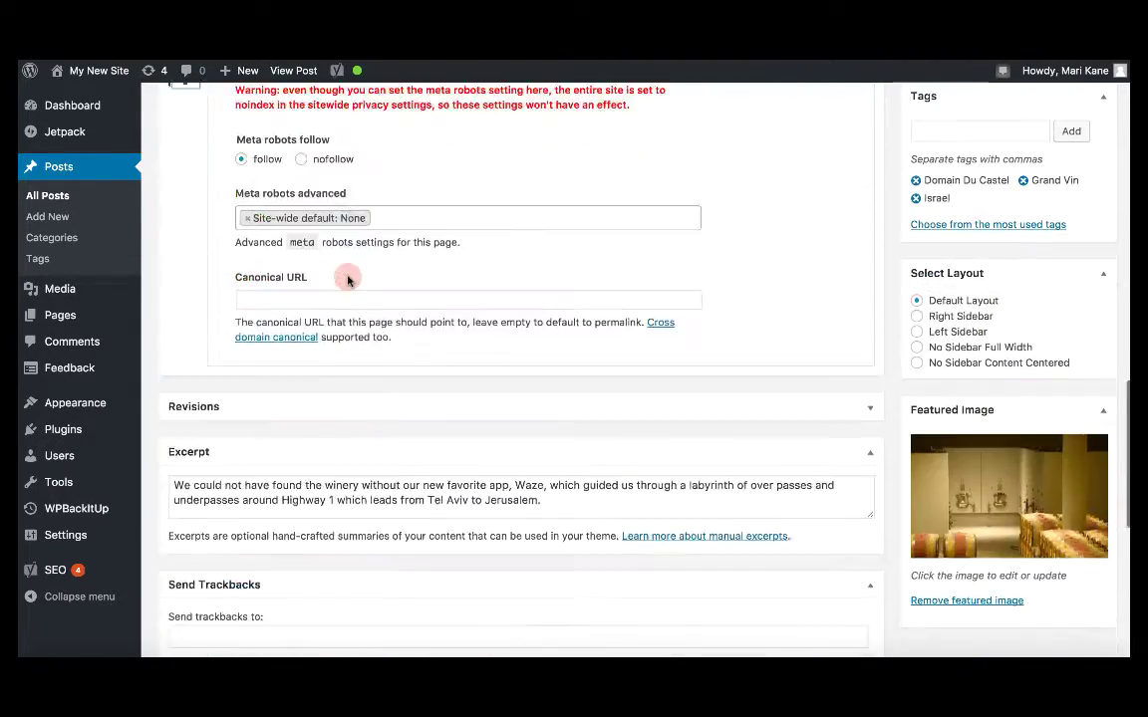
{"action": "scroll", "coordinate": [347, 277], "scroll_direction": "up", "scroll_amount": 10}
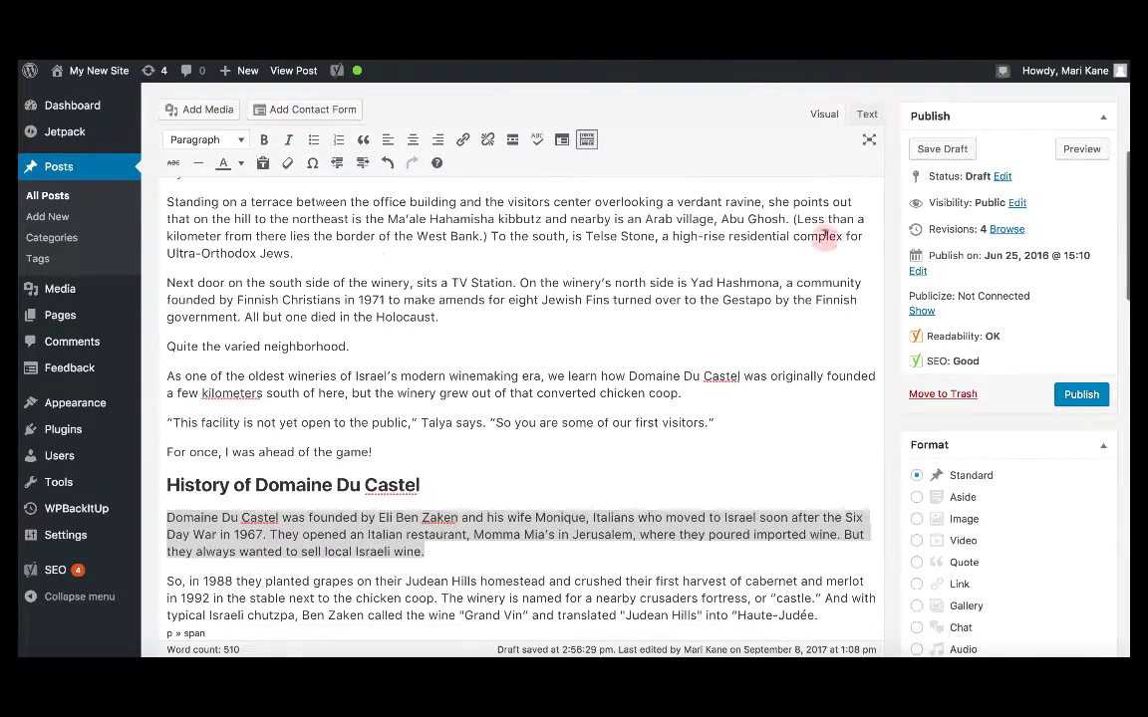
{"action": "left_click", "coordinate": [947, 148]}
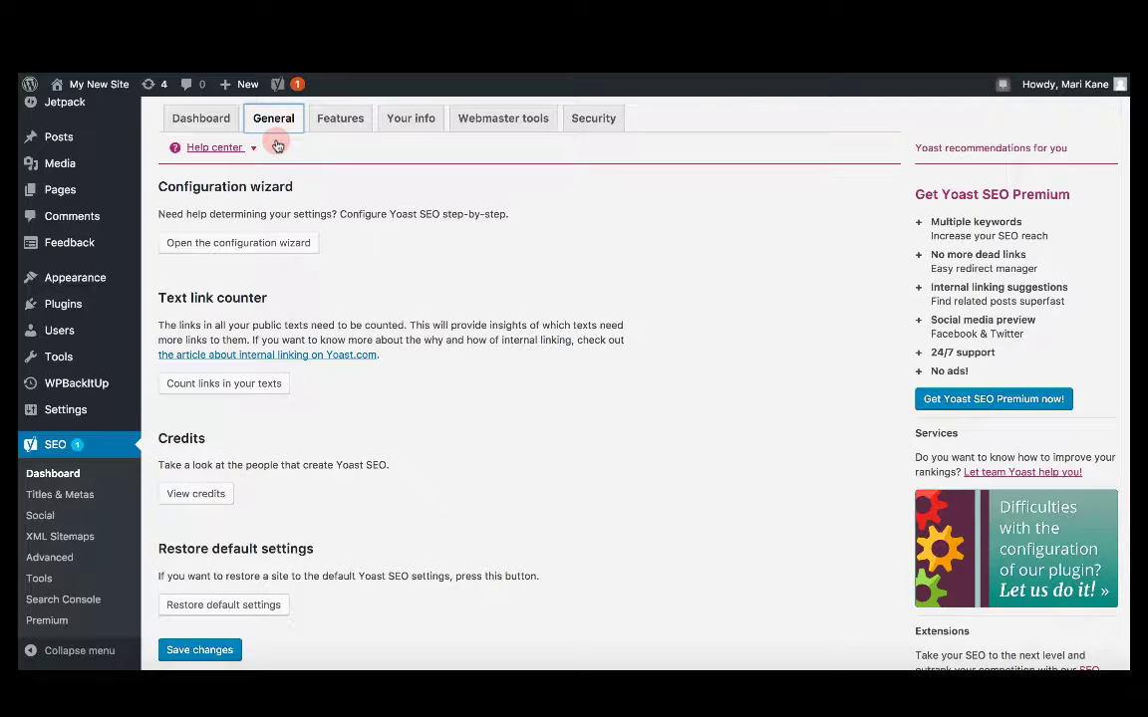
- Examine the Yoast SEO configuration wizard, dashboard notifications, general options and the list of features that can be enabled or disabled
{"action": "left_click", "coordinate": [271, 246]}
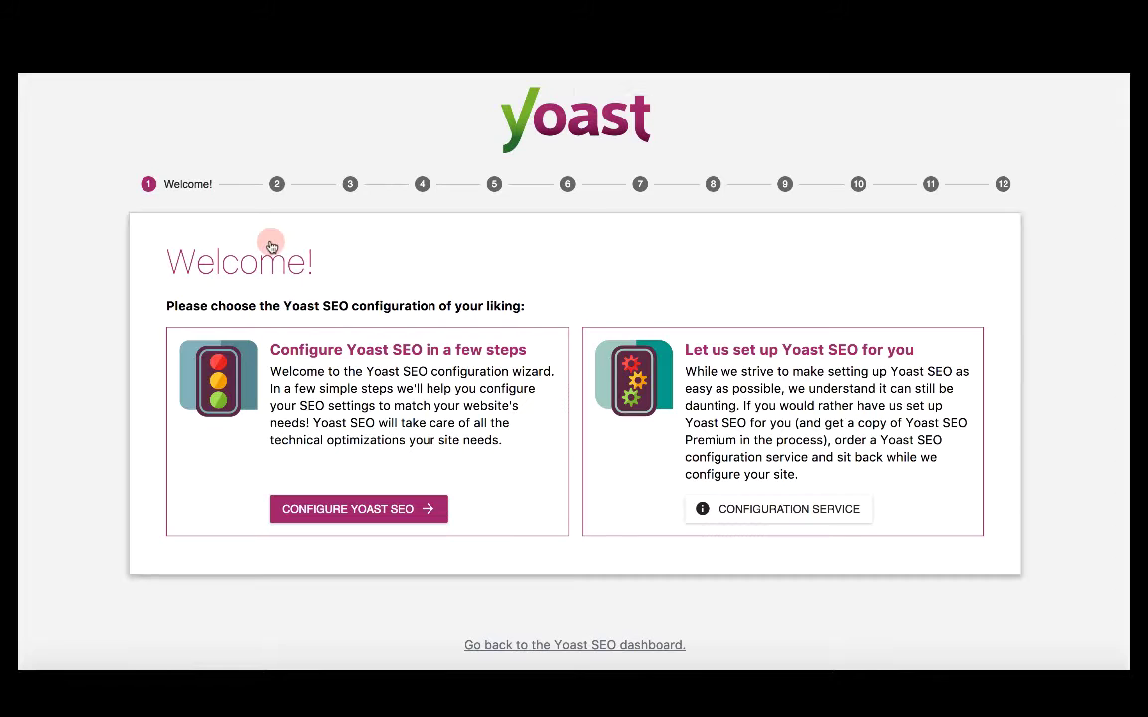
{"action": "left_click", "coordinate": [383, 511]}
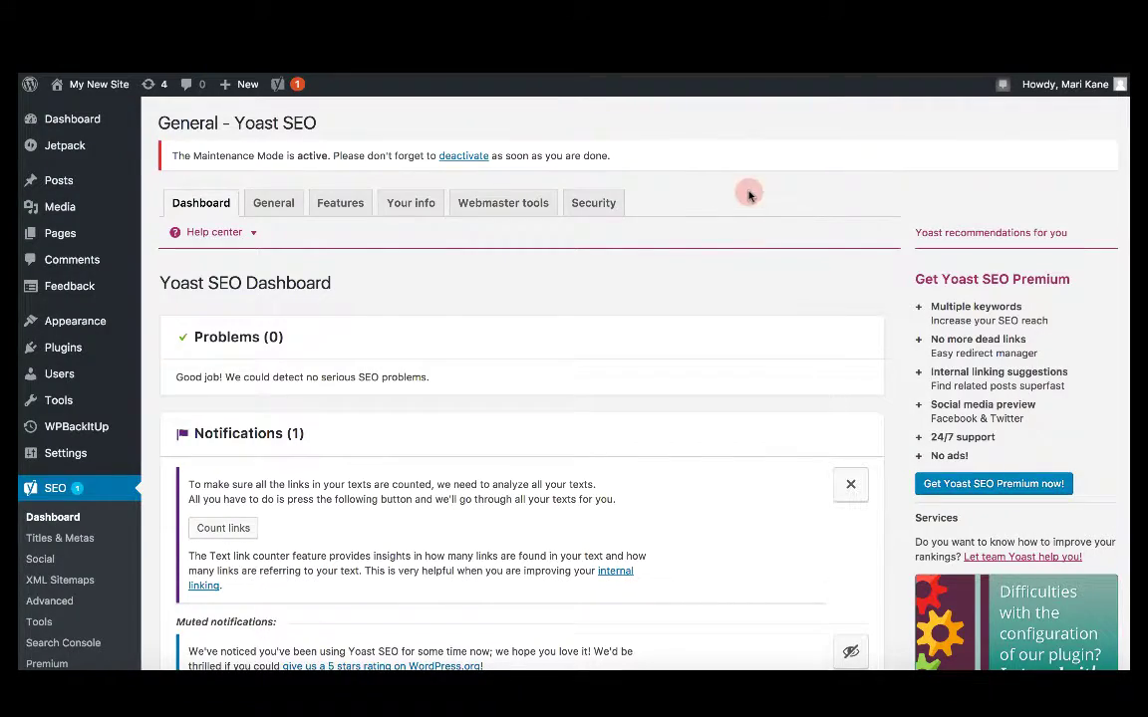
{"action": "scroll", "coordinate": [351, 324], "scroll_direction": "down", "scroll_amount": 4}
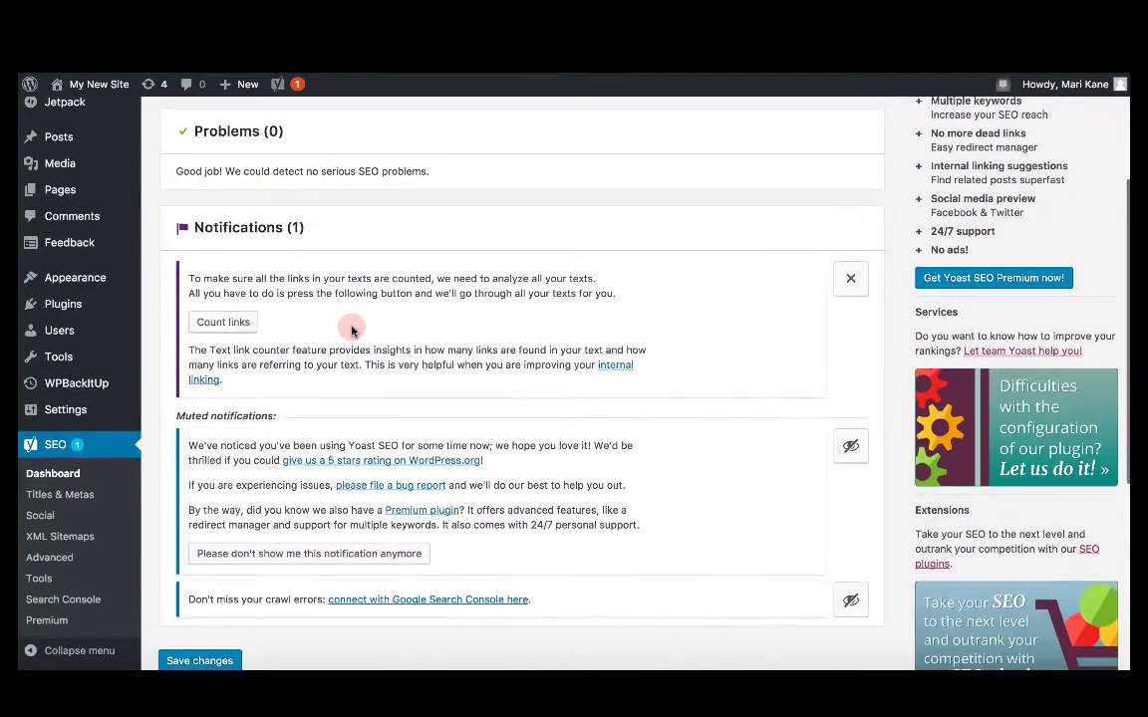
{"action": "scroll", "coordinate": [351, 326], "scroll_direction": "down", "scroll_amount": 2}
{"action": "scroll", "coordinate": [351, 326], "scroll_direction": "up", "scroll_amount": 6}
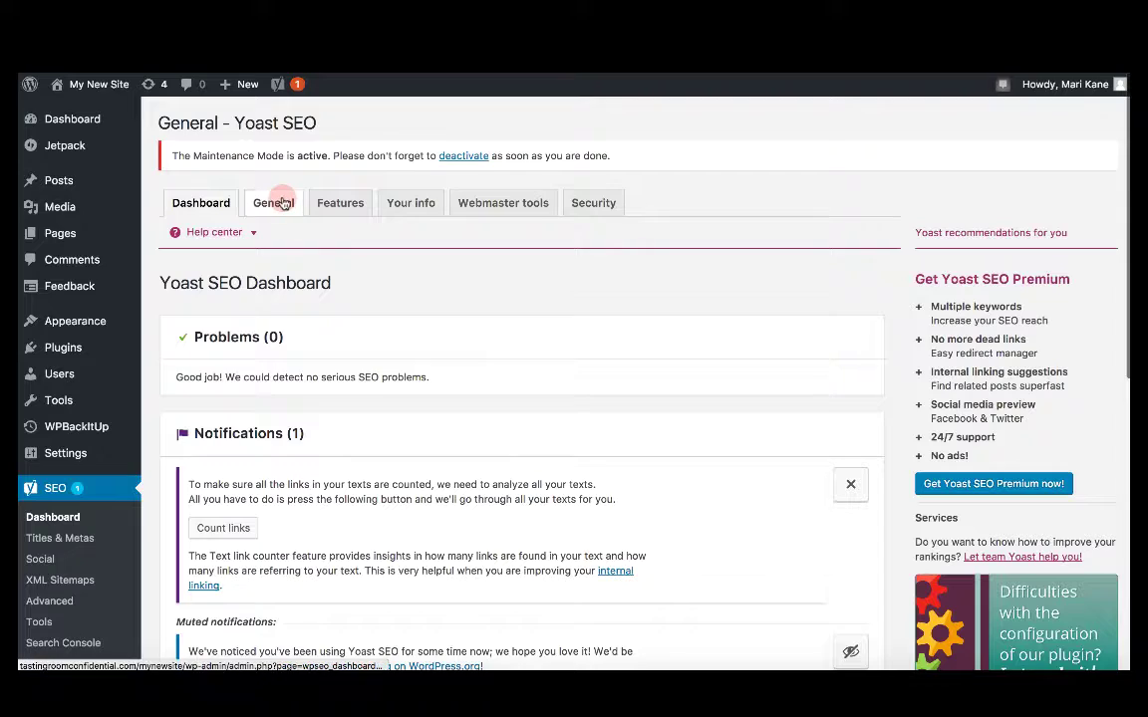
{"action": "left_click", "coordinate": [284, 203]}
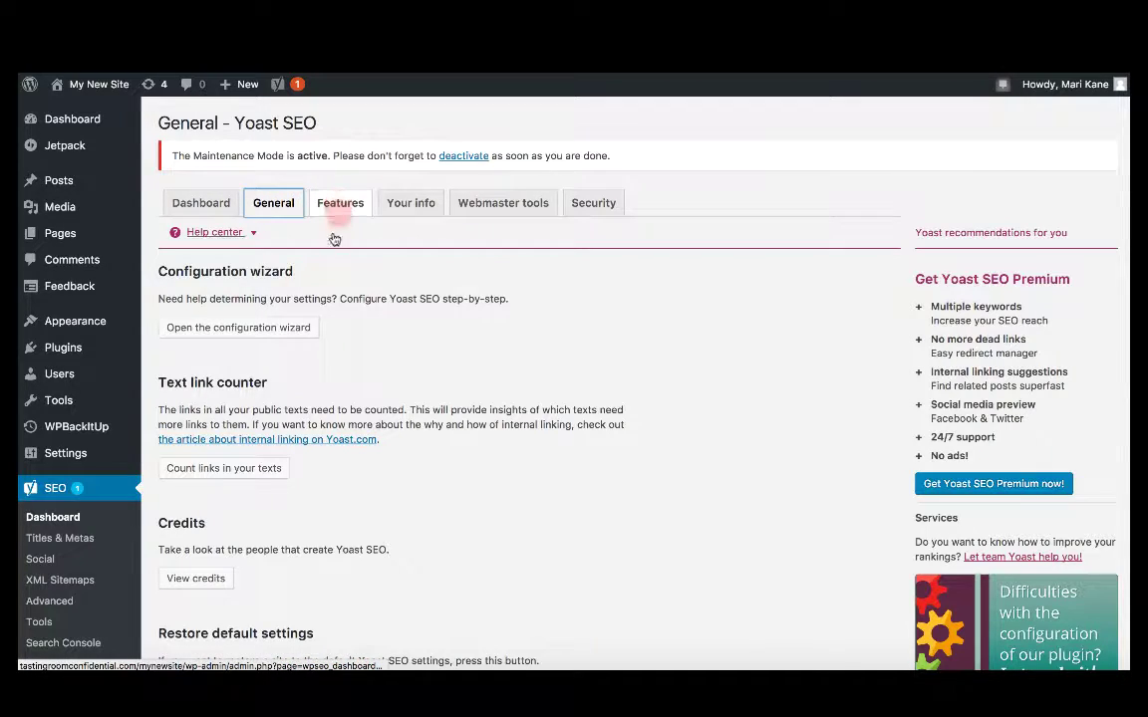
{"action": "scroll", "coordinate": [304, 387], "scroll_direction": "down", "scroll_amount": 3}
{"action": "scroll", "coordinate": [304, 387], "scroll_direction": "up", "scroll_amount": 3}
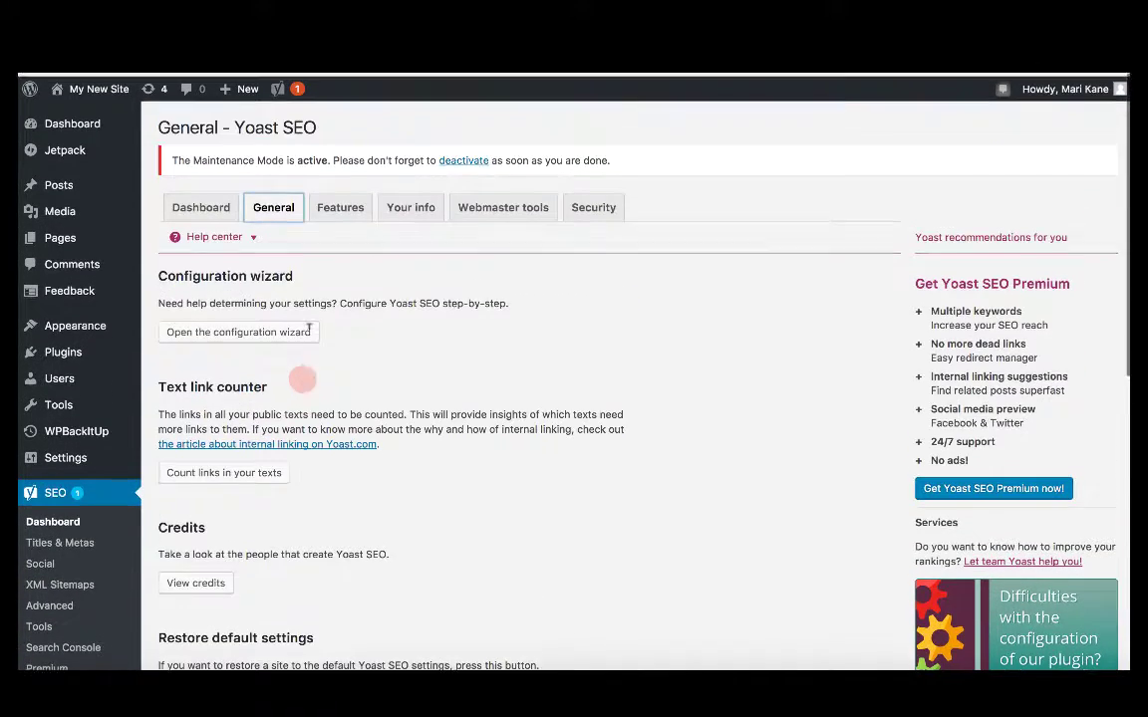
{"action": "left_click", "coordinate": [338, 206]}
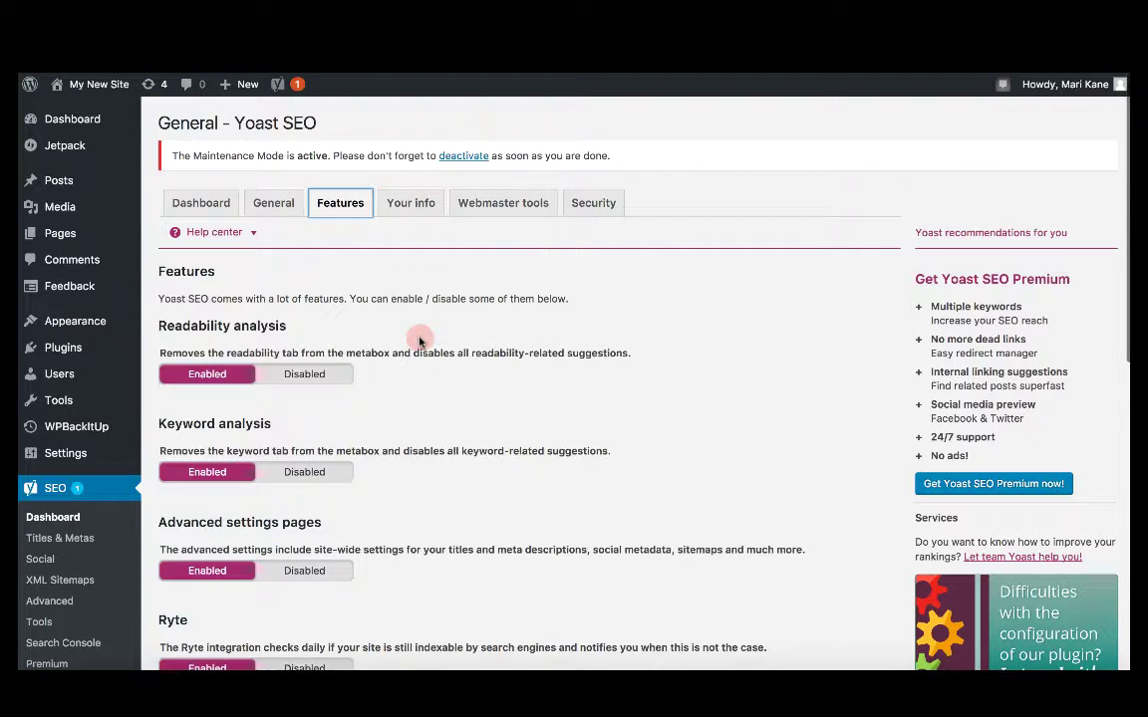
{"action": "scroll", "coordinate": [232, 410], "scroll_direction": "down", "scroll_amount": 2}
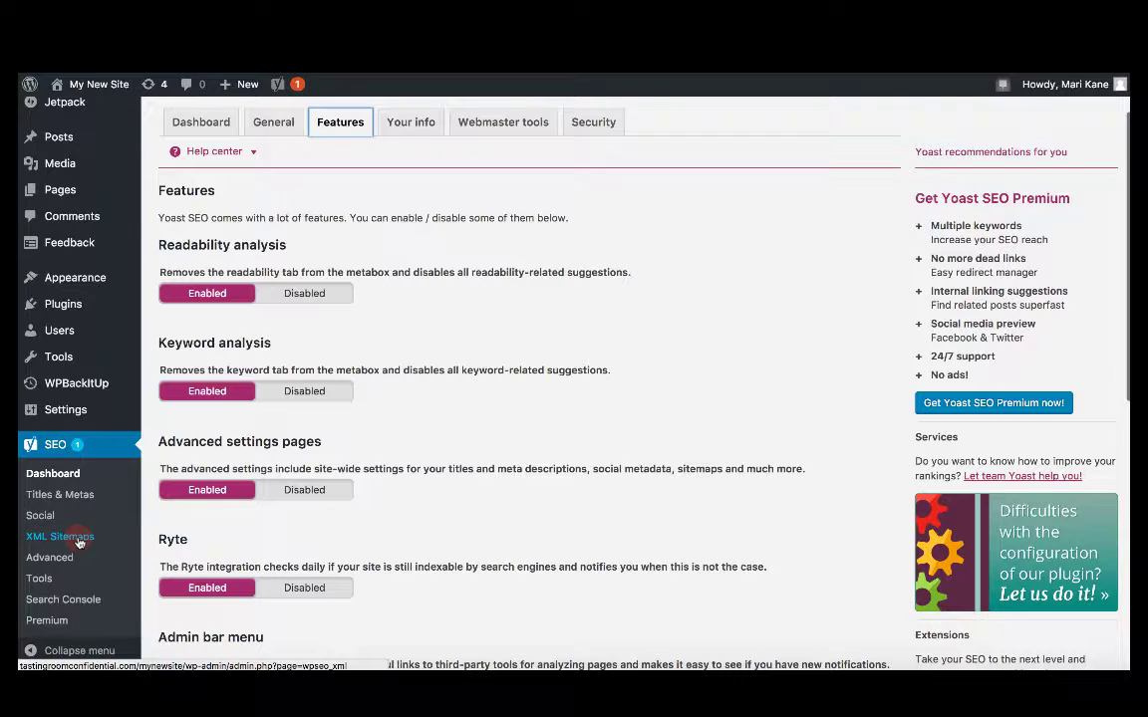
- Open the Yoast XML Sitemaps settings and view the site's generated XML sitemap
{"action": "left_click", "coordinate": [52, 538]}
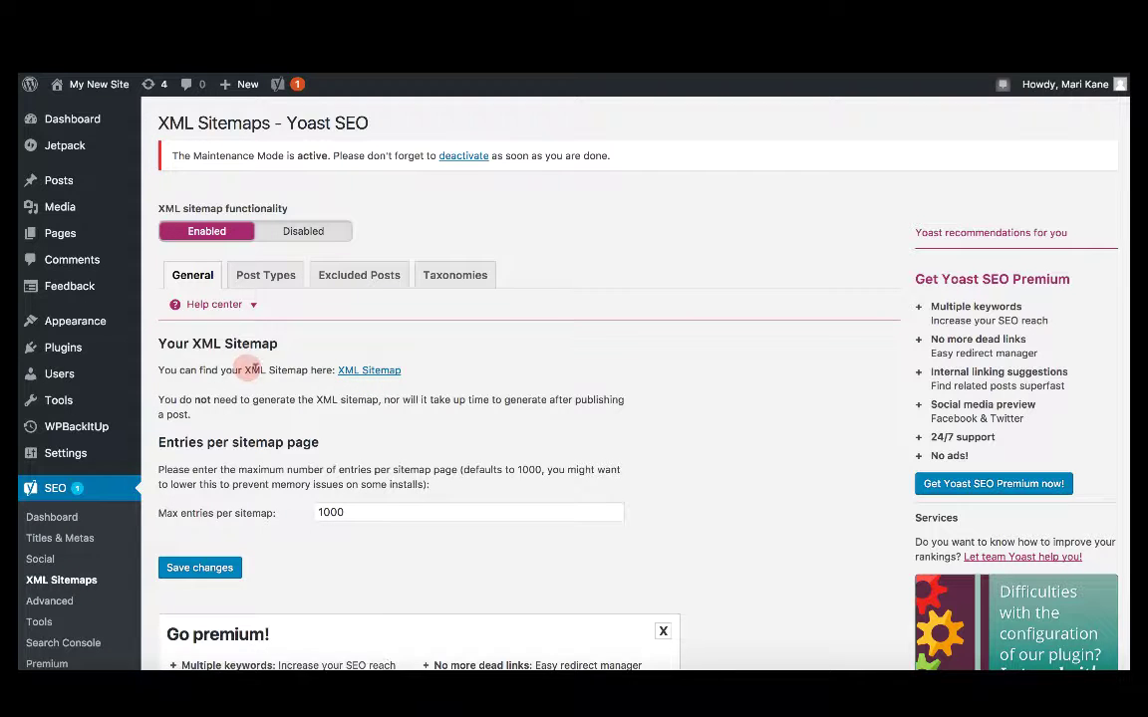
{"action": "left_click", "coordinate": [370, 372]}
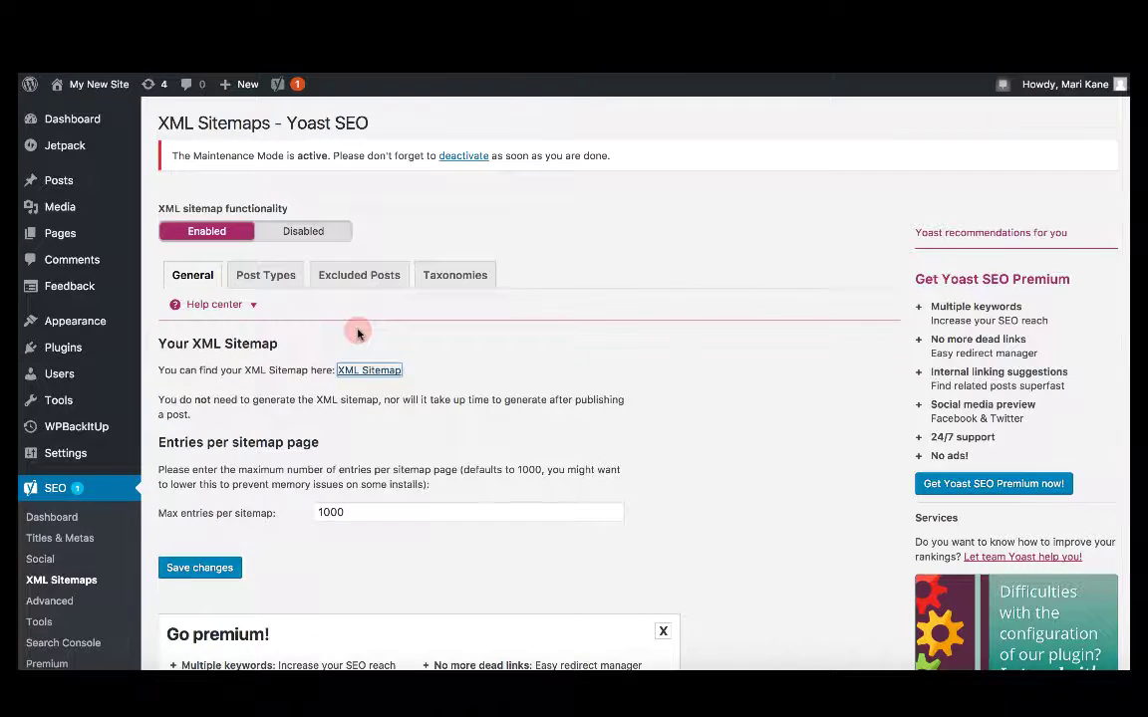
{"action": "scroll", "coordinate": [356, 334], "scroll_direction": "down", "scroll_amount": 1}
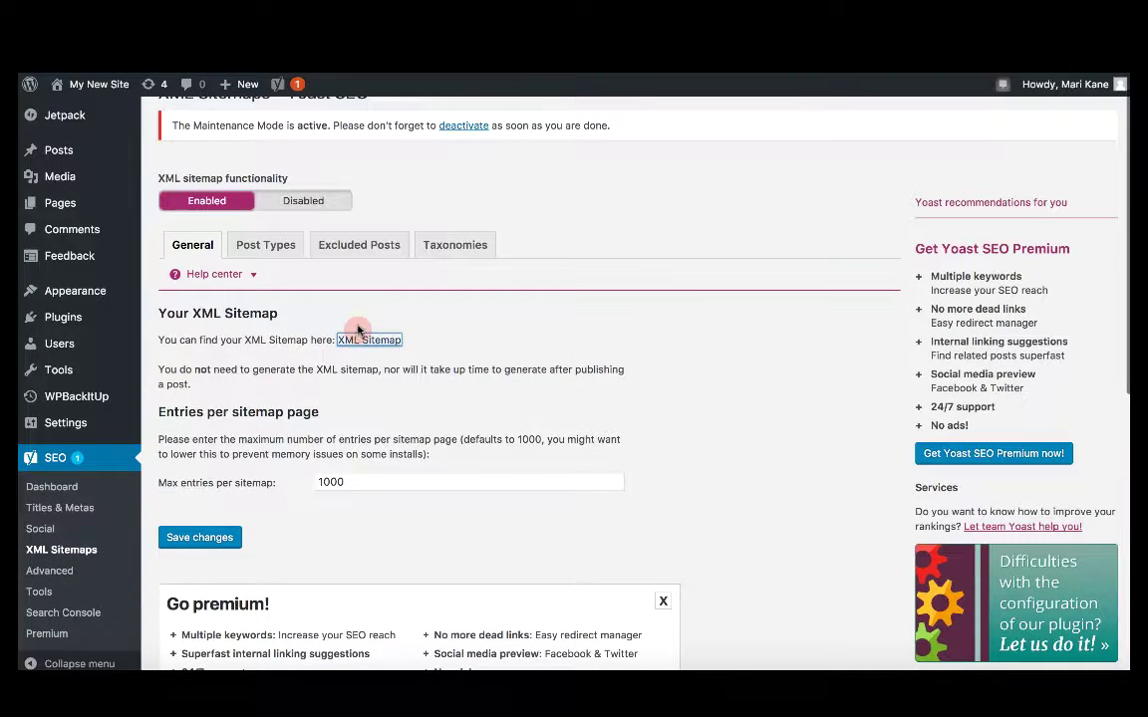
{"action": "scroll", "coordinate": [367, 265], "scroll_direction": "down", "scroll_amount": 2}
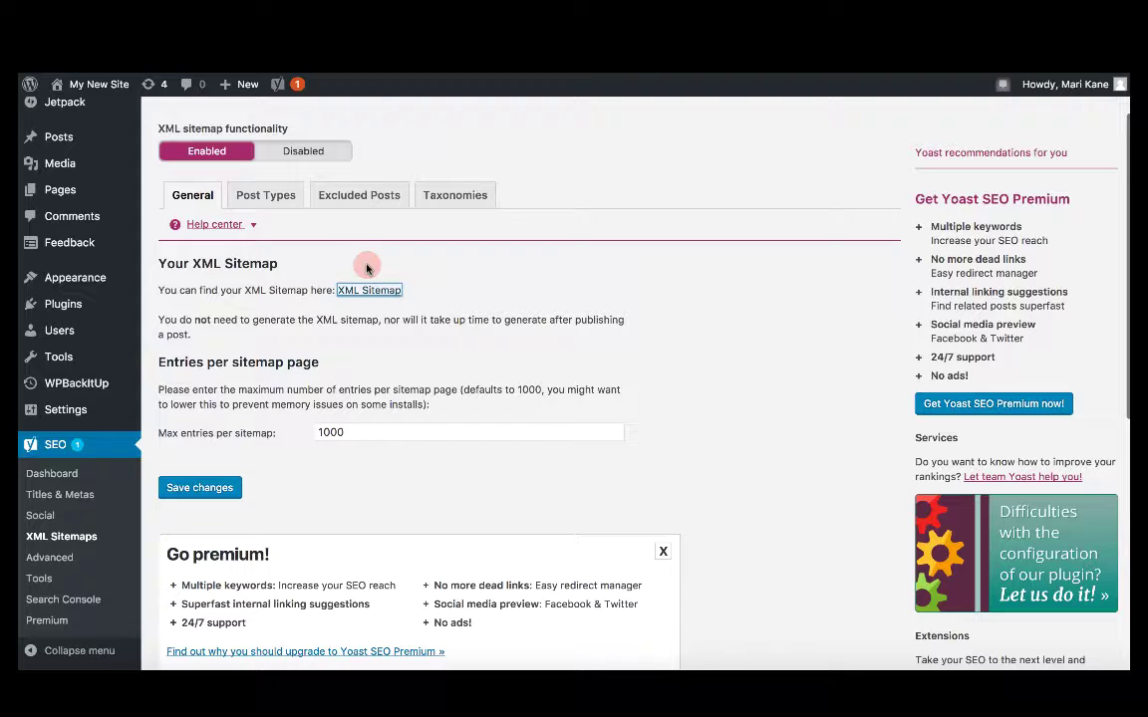
- Save the sitemap's post type settings with posts and pages in the sitemap and media not in the sitemap
{"action": "left_click", "coordinate": [257, 197]}
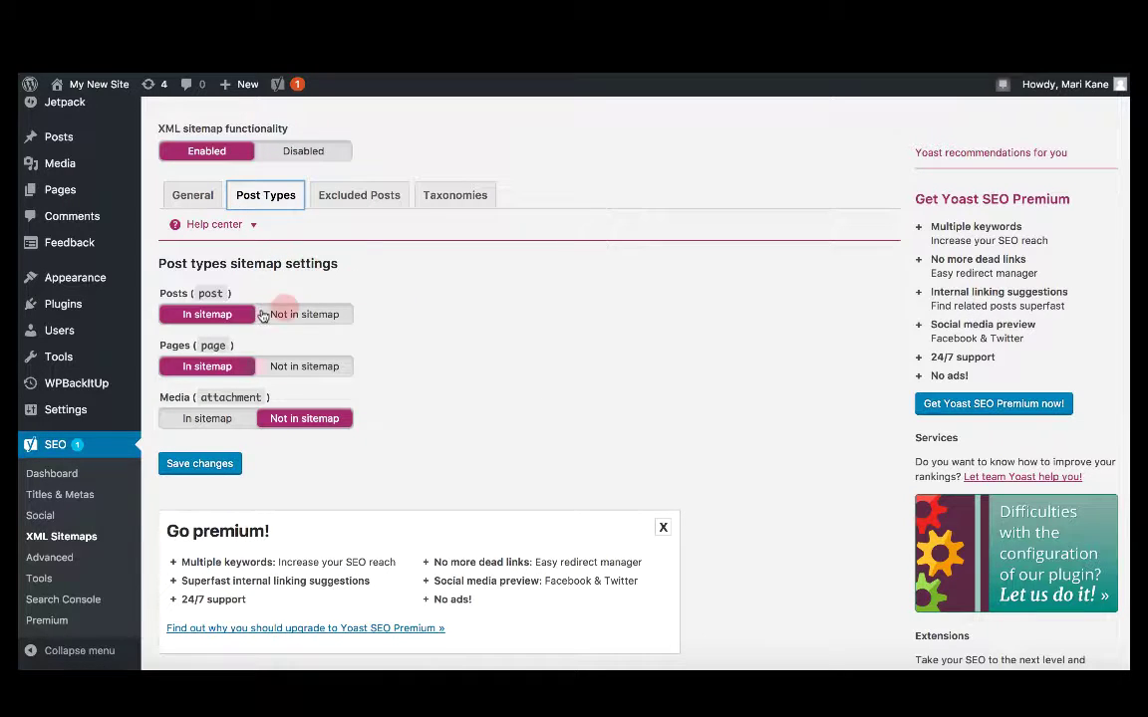
{"action": "left_click", "coordinate": [221, 463]}
{"action": "left_click", "coordinate": [370, 211]}
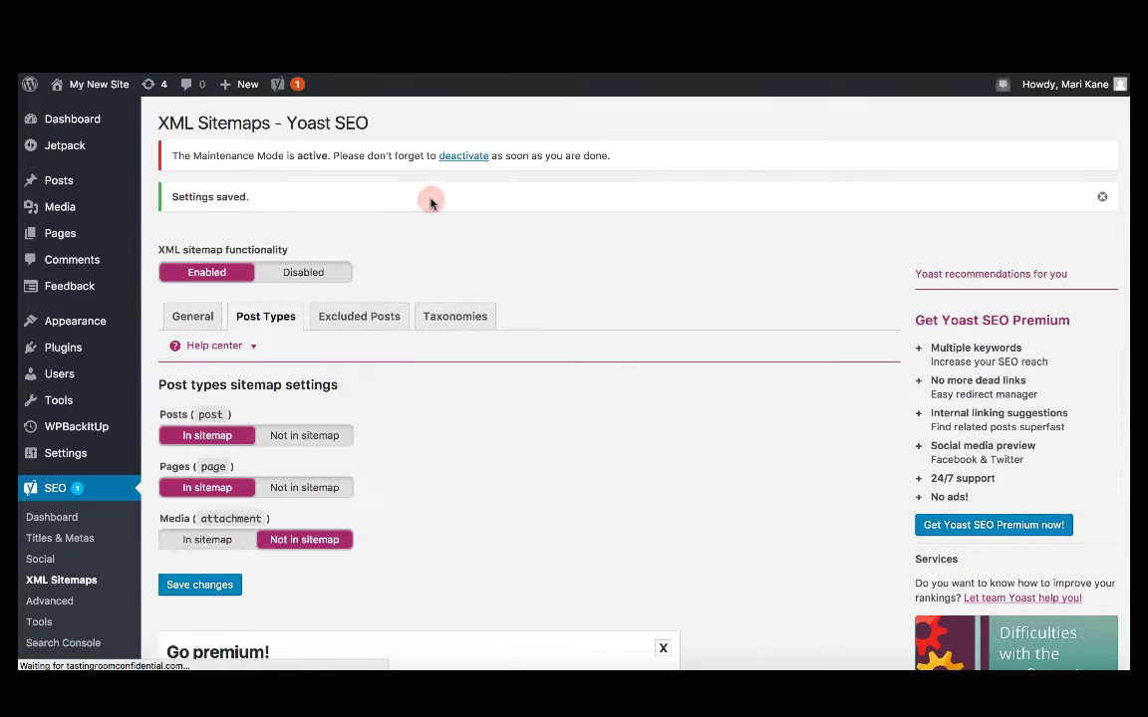
- Check the excluded posts settings, then set categories, tags and format to Not in sitemap and save the changes
{"action": "left_click", "coordinate": [384, 315]}
{"action": "scroll", "coordinate": [384, 319], "scroll_direction": "down", "scroll_amount": 2}
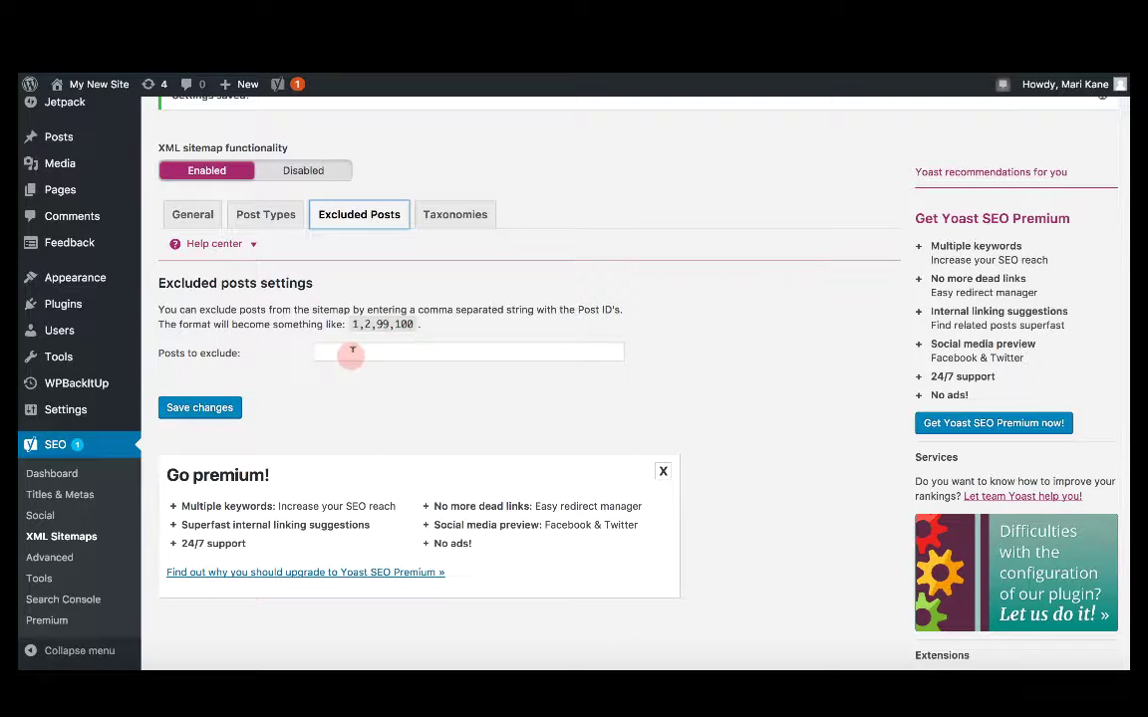
{"action": "left_click", "coordinate": [439, 216]}
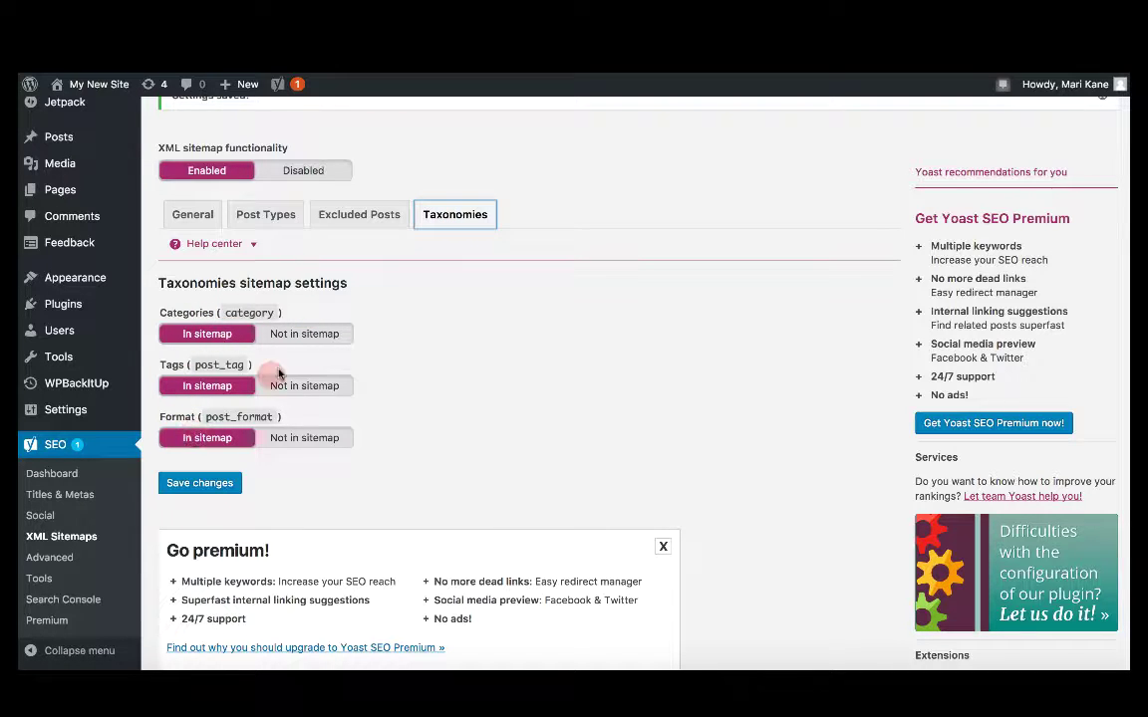
{"action": "left_click", "coordinate": [294, 339]}
{"action": "left_click", "coordinate": [296, 385]}
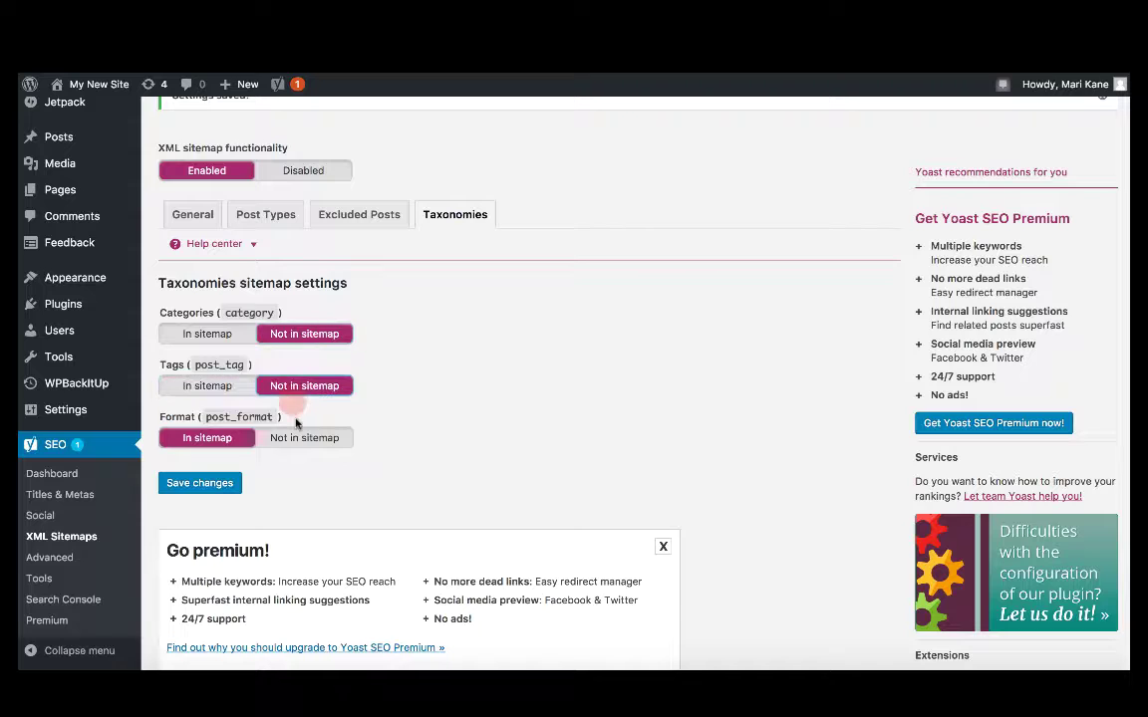
{"action": "left_click", "coordinate": [303, 439]}
{"action": "left_click", "coordinate": [219, 483]}
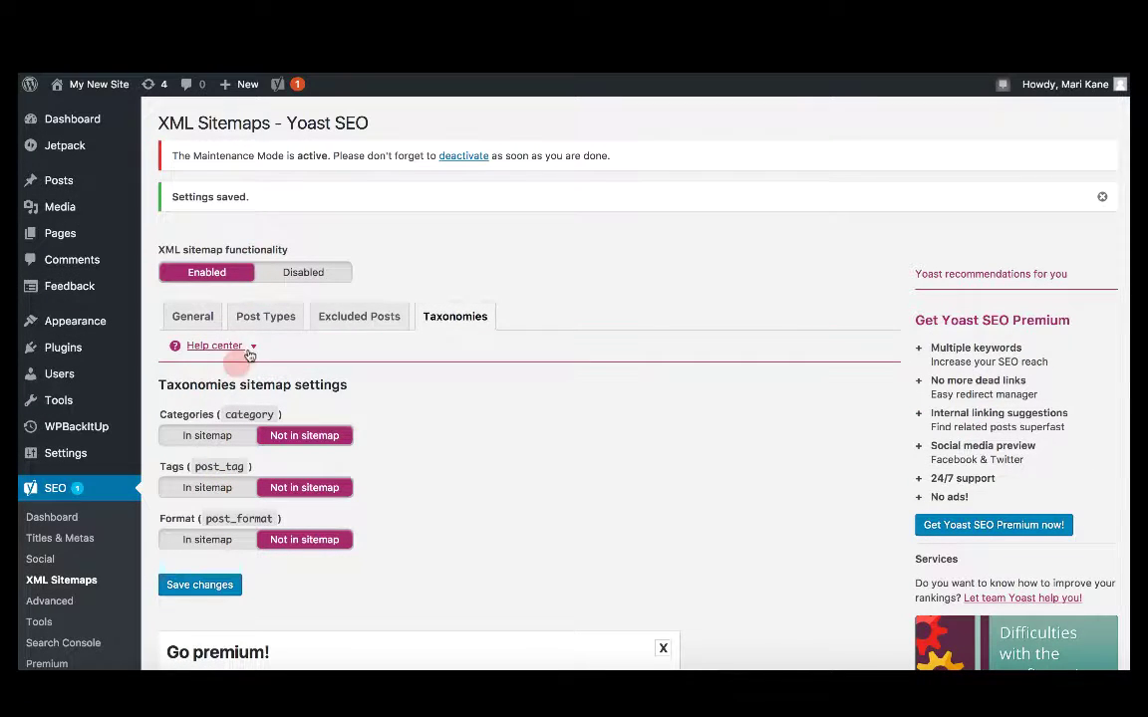
- Open the site's XML sitemap from the general sitemap settings and copy "sitemap_index.xml" from its address
{"action": "left_click", "coordinate": [208, 317]}
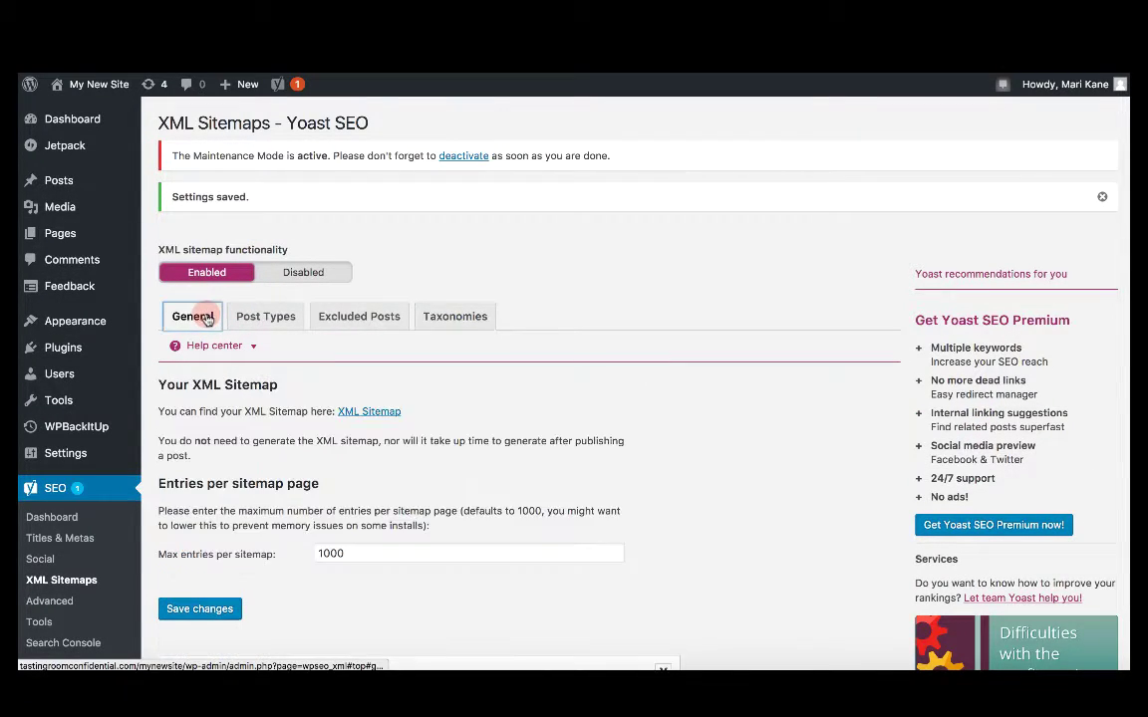
{"action": "left_click", "coordinate": [366, 411]}
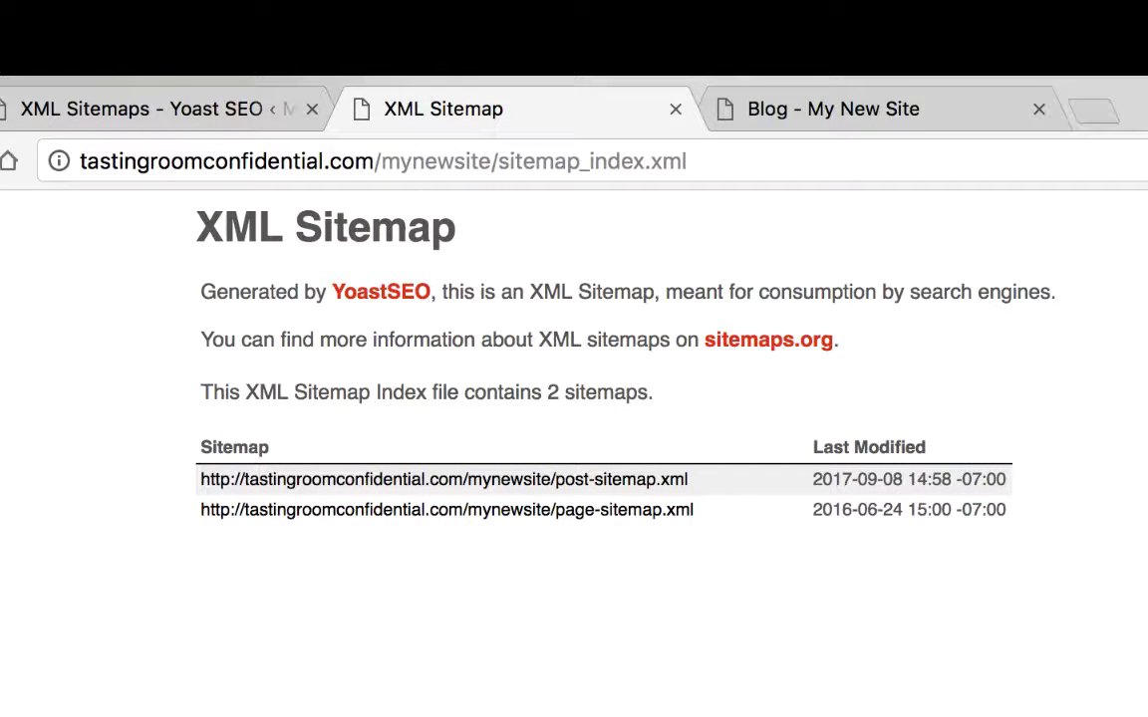
{"action": "left_click", "coordinate": [696, 161]}
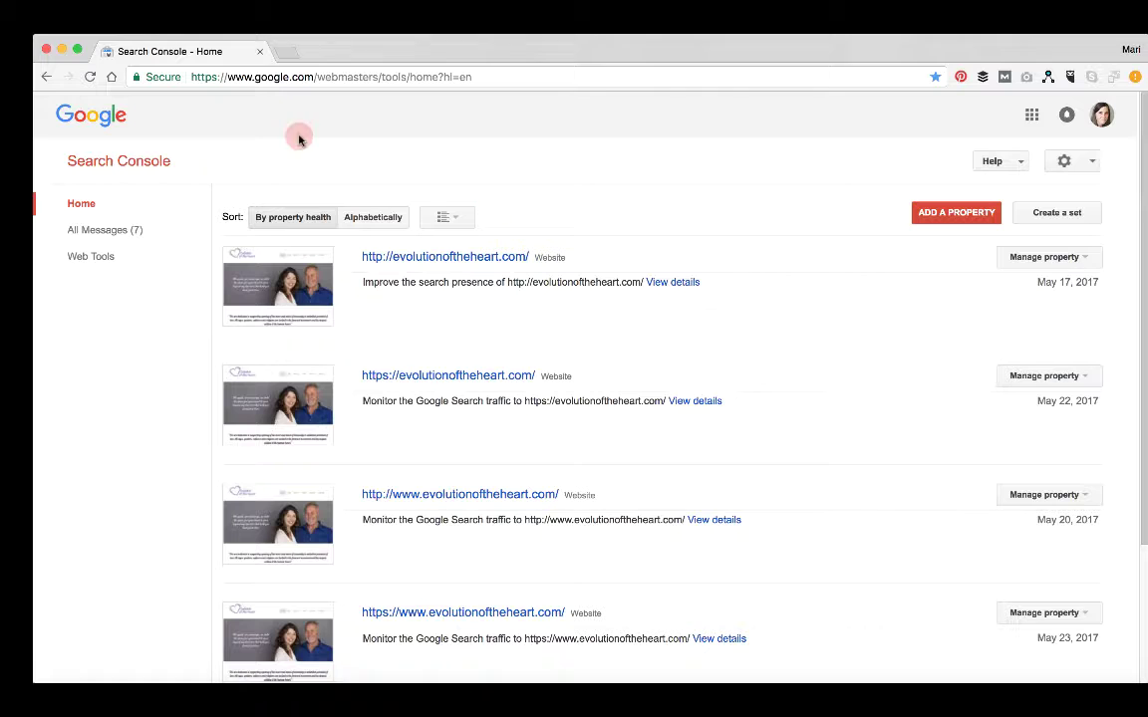
{"action": "scroll", "coordinate": [610, 309], "scroll_direction": "down", "scroll_amount": 2}
{"action": "scroll", "coordinate": [611, 322], "scroll_direction": "down", "scroll_amount": 3}
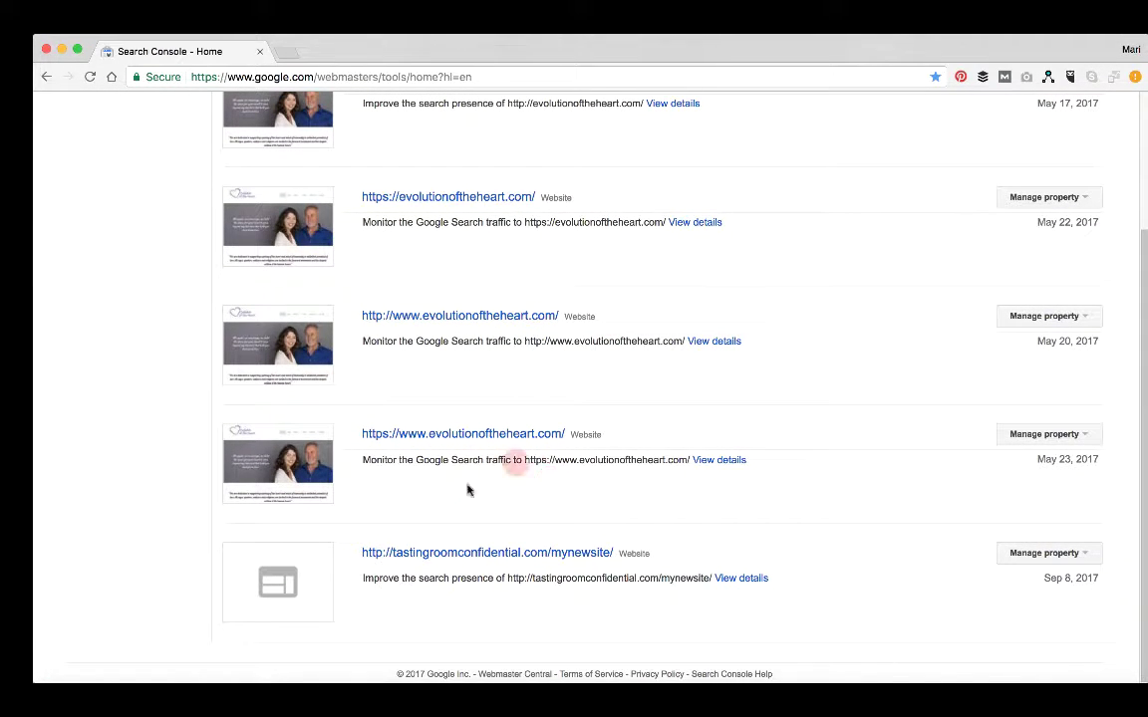
{"action": "left_click", "coordinate": [1021, 551]}
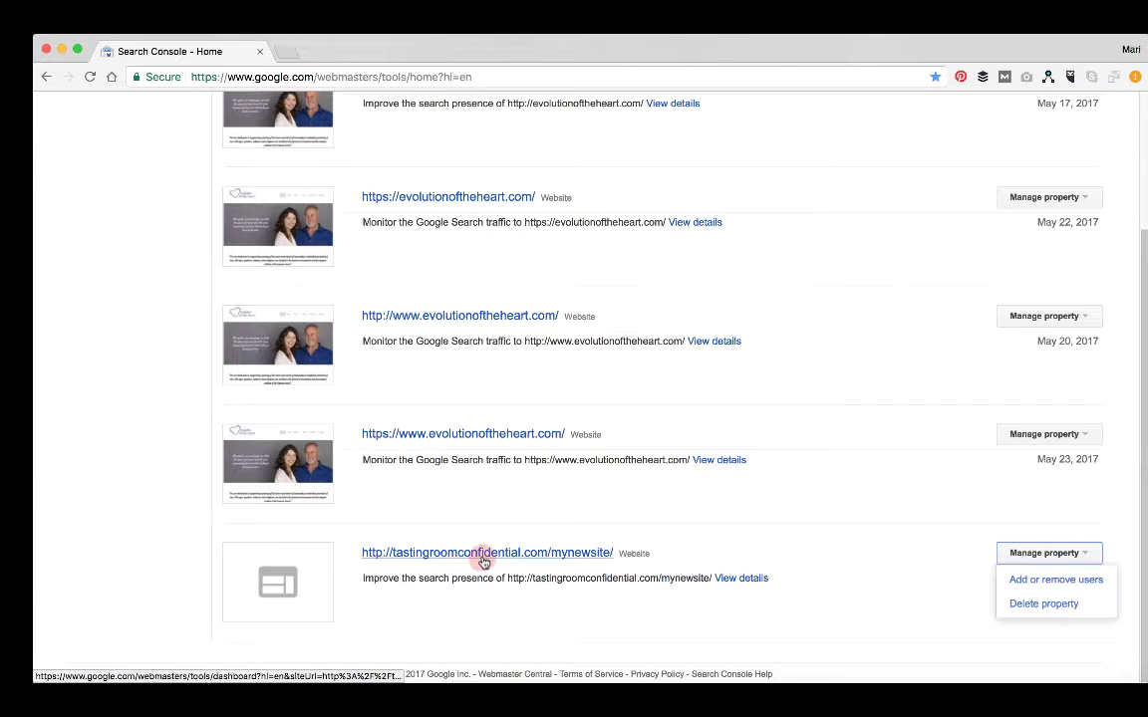
{"action": "left_click", "coordinate": [482, 554]}
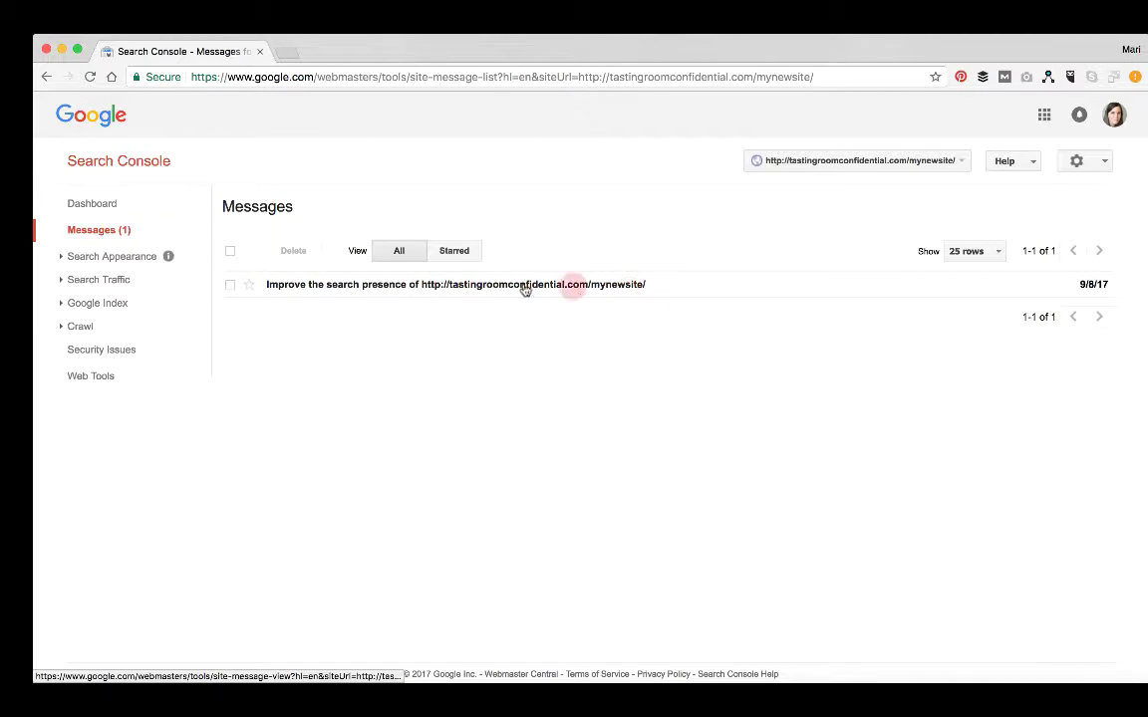
- Open the message about improving the site's search presence and follow its option for submitting a sitemap
{"action": "left_click", "coordinate": [308, 287]}
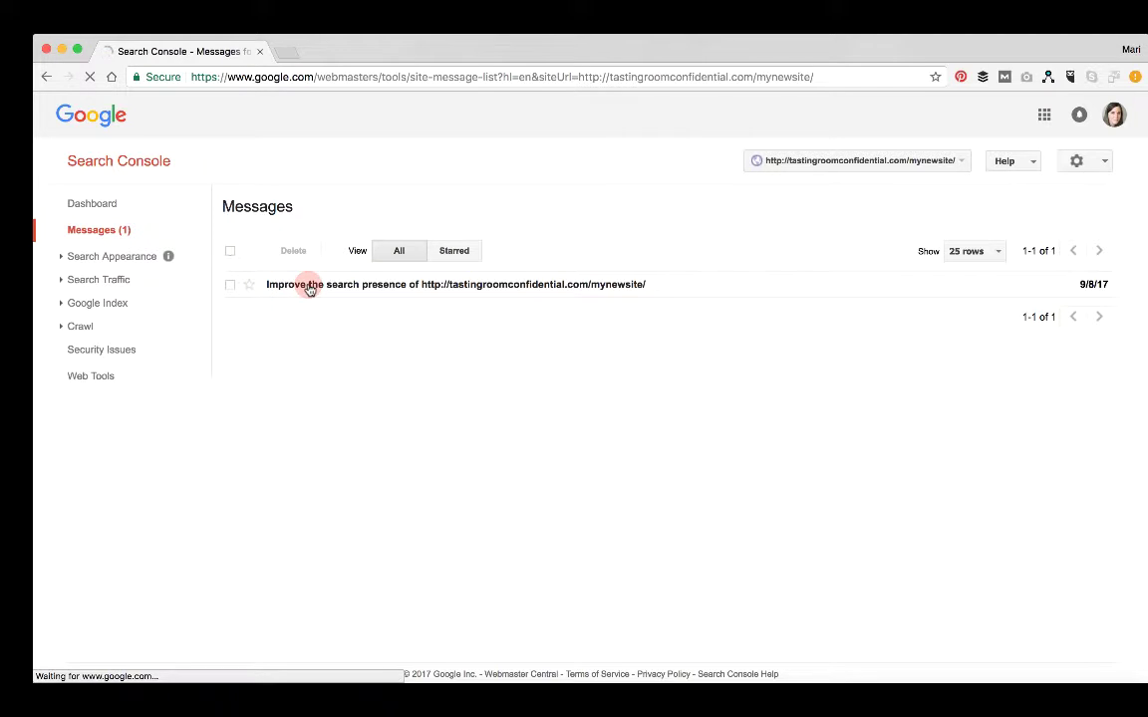
{"action": "scroll", "coordinate": [338, 429], "scroll_direction": "down", "scroll_amount": 3}
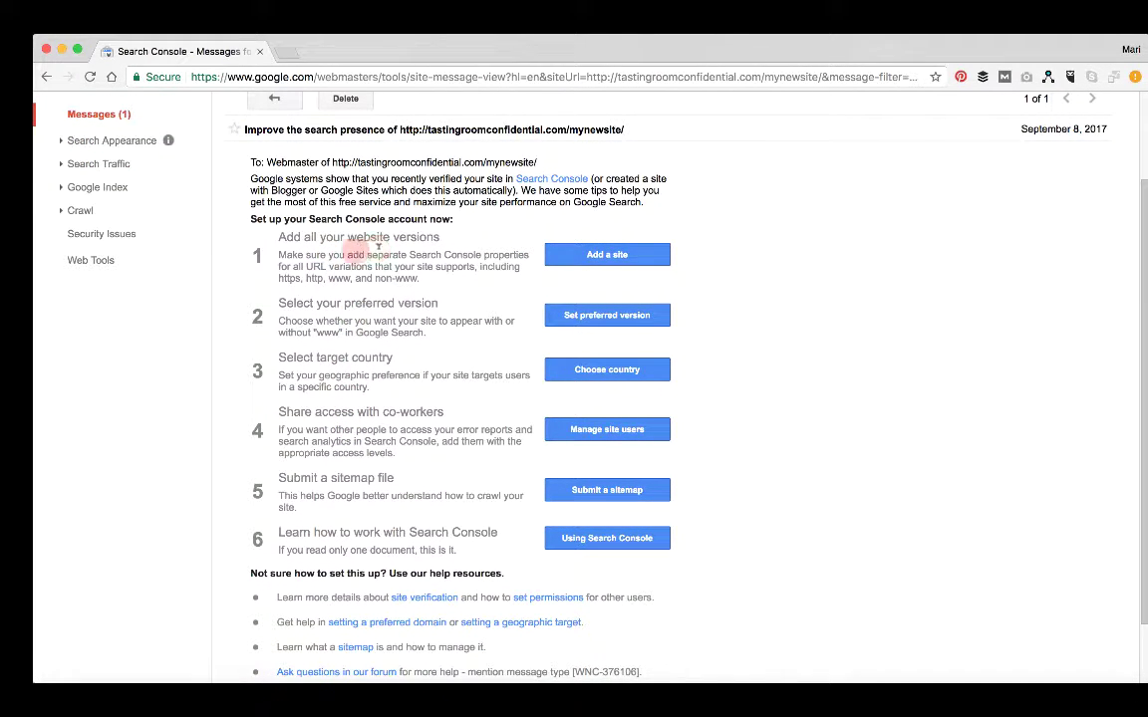
{"action": "left_click", "coordinate": [580, 492]}
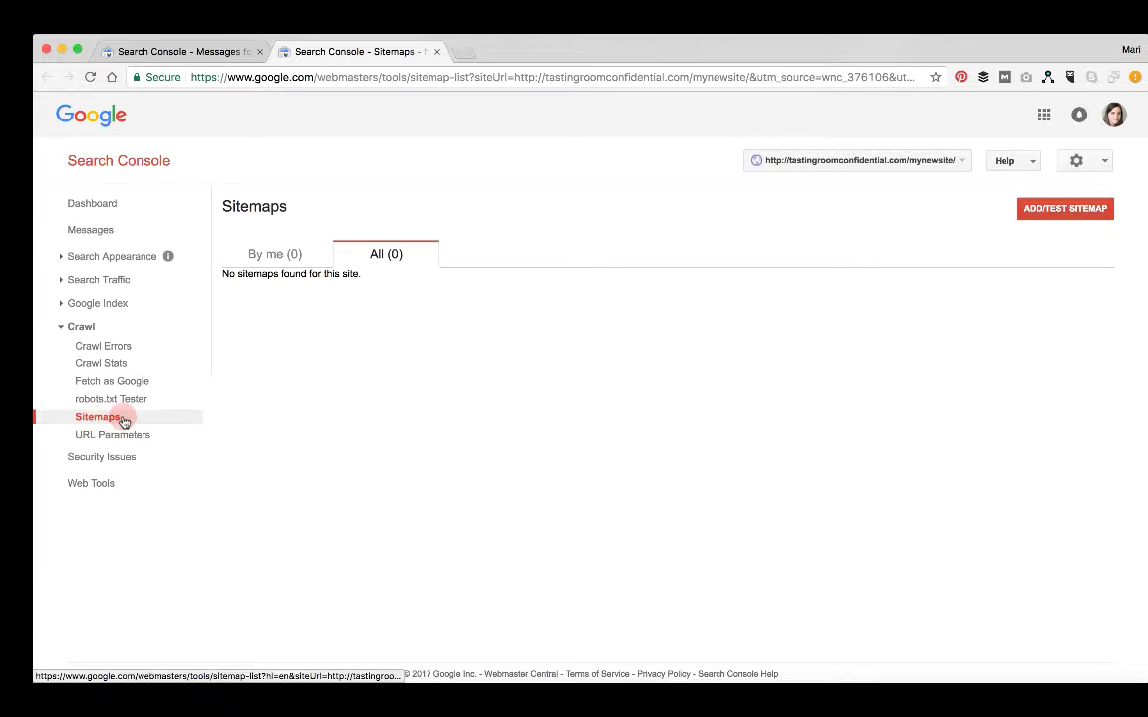
- Add and submit sitemap_index.xml as the site's sitemap, then refresh the sitemap list
{"action": "left_click", "coordinate": [1054, 216]}
{"action": "left_click", "coordinate": [1001, 261]}
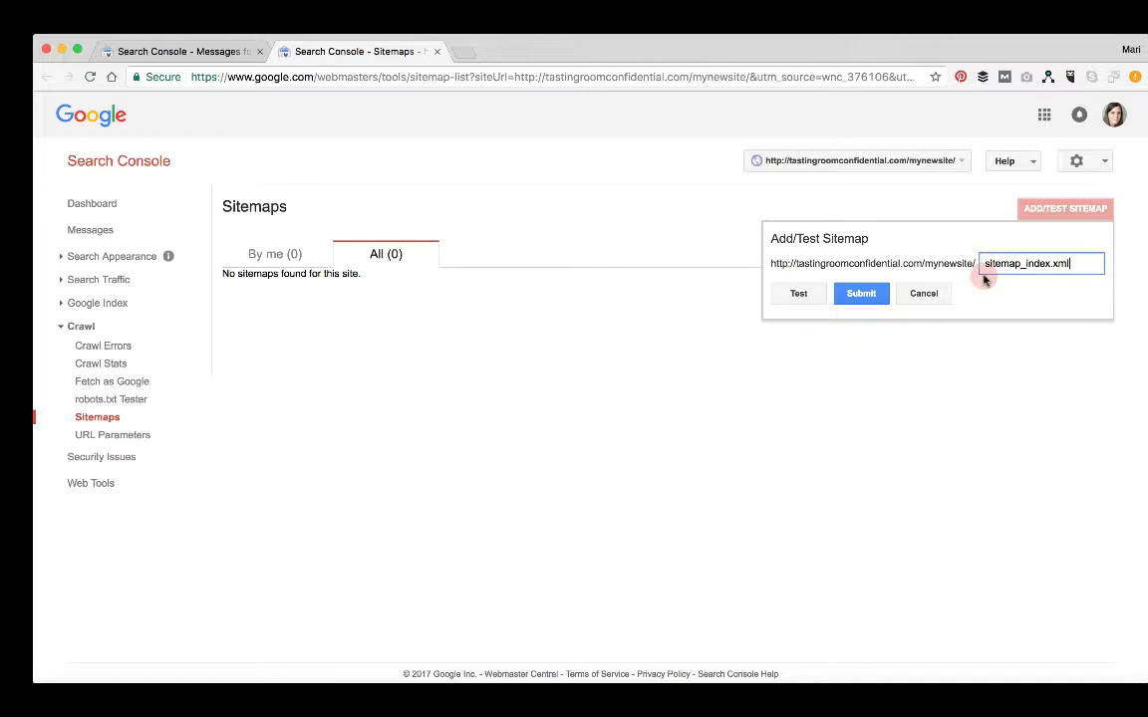
{"action": "left_click", "coordinate": [839, 294]}
{"action": "left_click", "coordinate": [701, 260]}
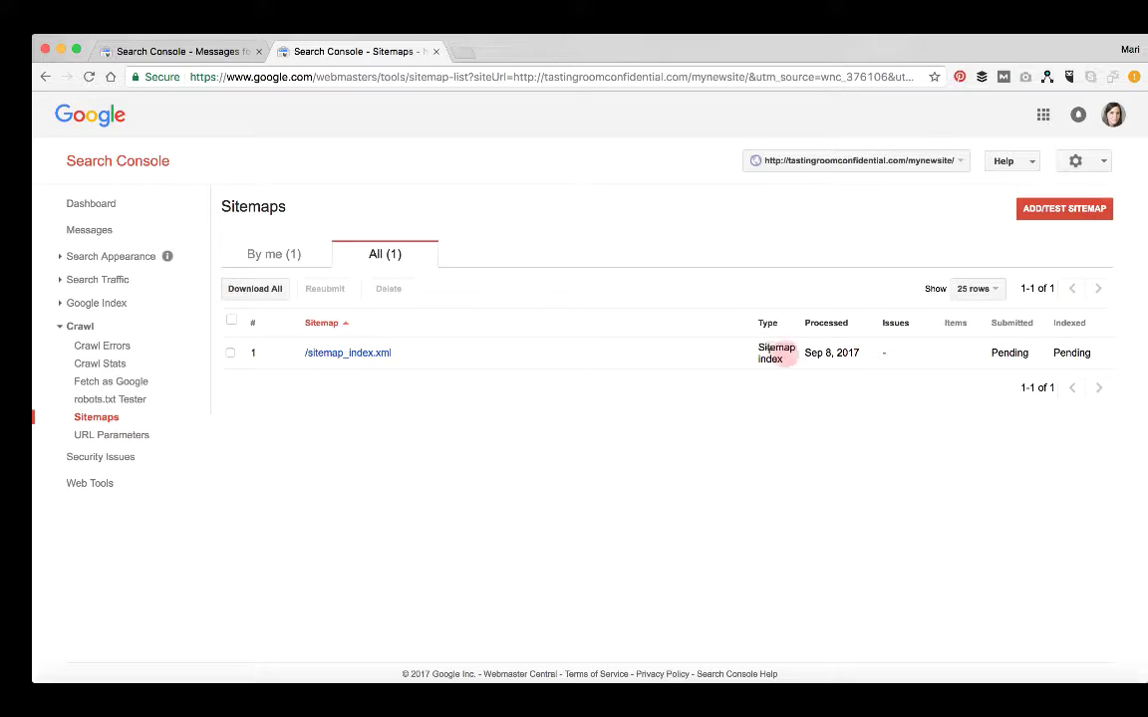
- Examine the submitted sitemap index, checking its included sitemaps, sitemap errors and index errors
{"action": "left_click", "coordinate": [367, 352]}
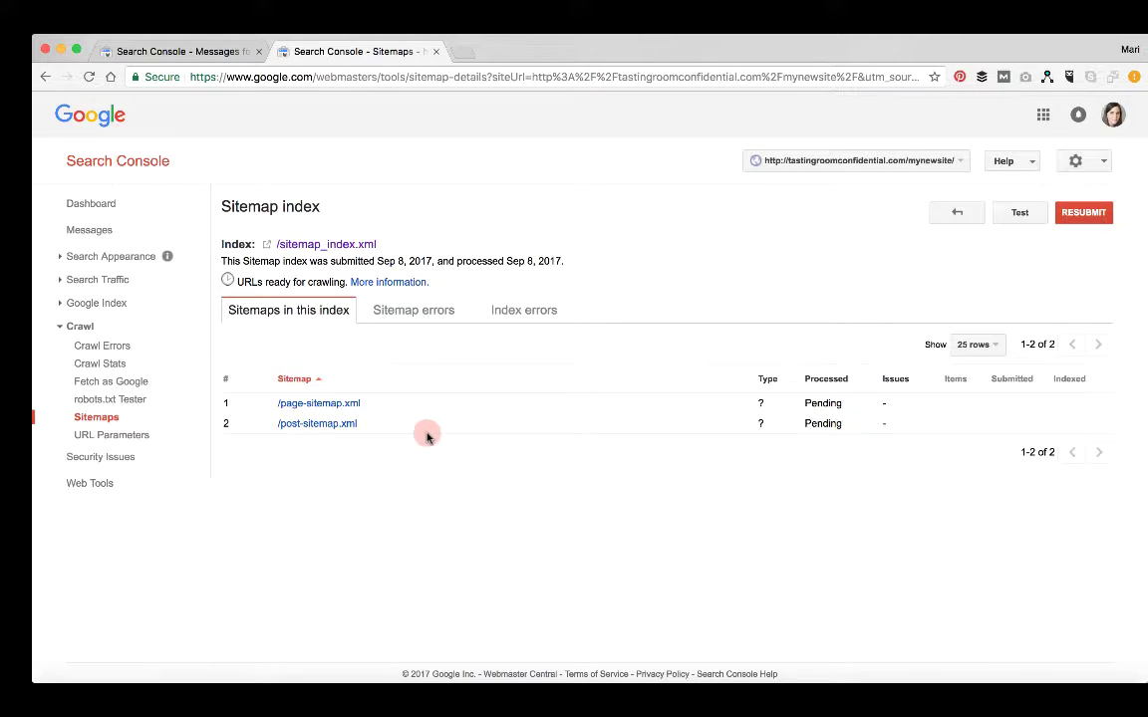
{"action": "left_click", "coordinate": [446, 316]}
{"action": "left_click", "coordinate": [519, 313]}
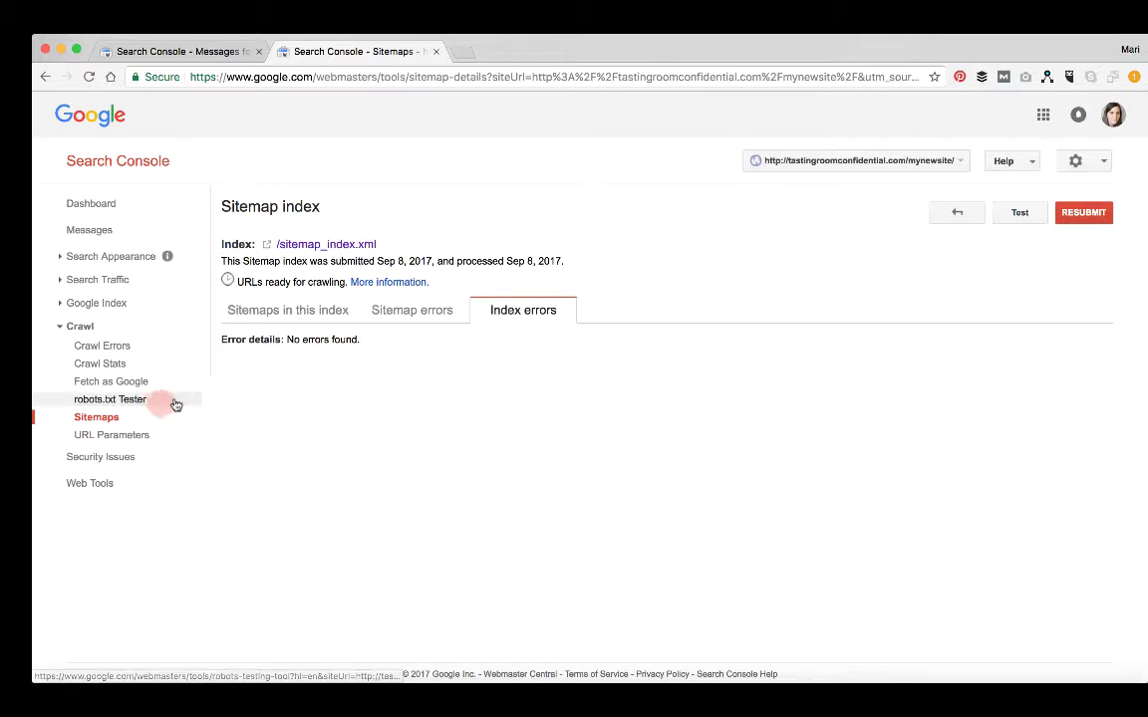
{"action": "left_click", "coordinate": [272, 310]}
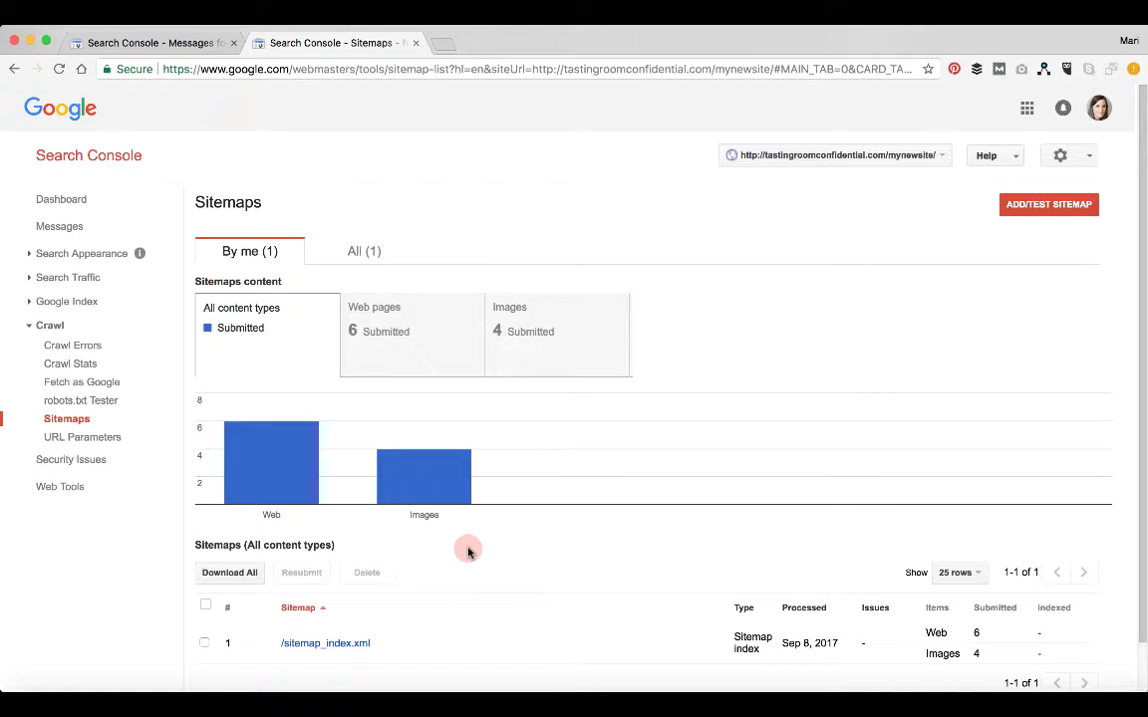
- Examine the submitted web pages and images in the sitemap content chart and the sitemap list below it
{"action": "mouse_move", "coordinate": [282, 493]}
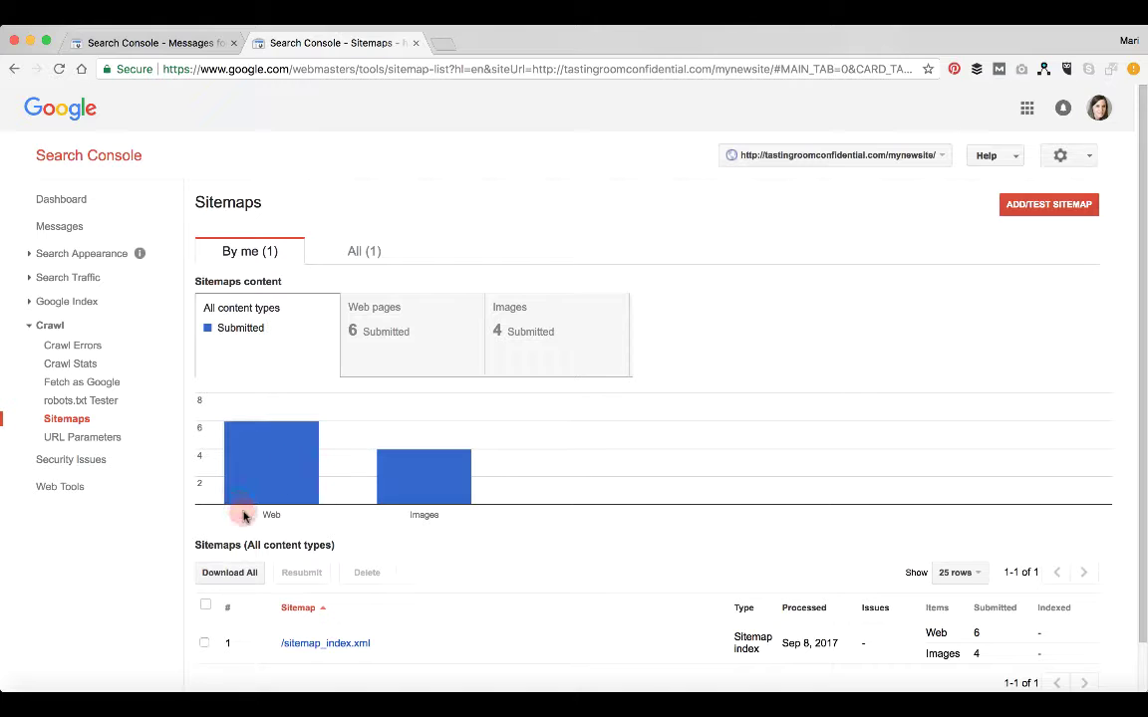
{"action": "mouse_move", "coordinate": [440, 492]}
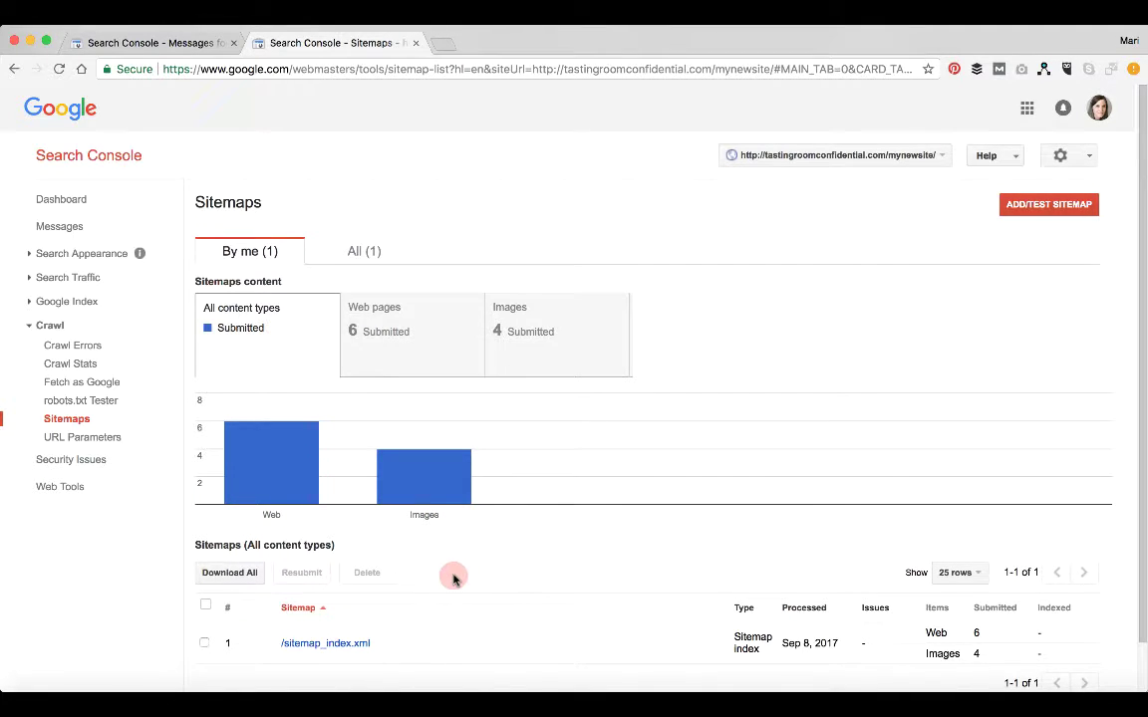
{"action": "scroll", "coordinate": [451, 578], "scroll_direction": "down", "scroll_amount": 1}
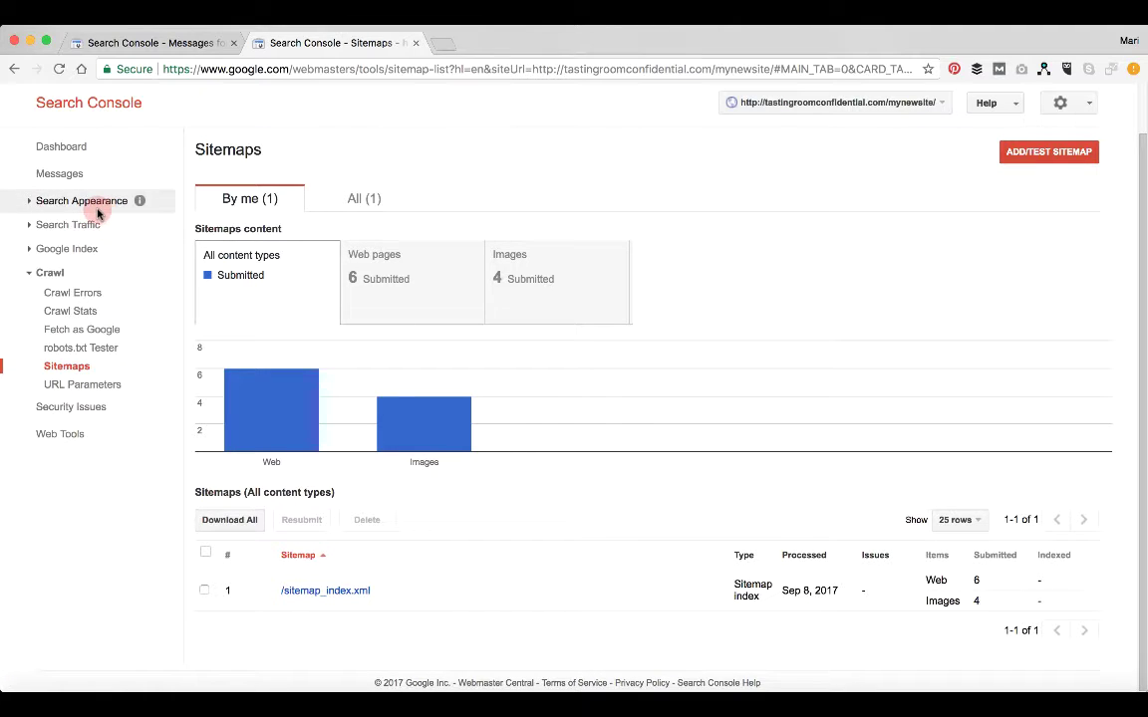
- Expand the Search Appearance, Search Traffic and Google Index sections and look through the reports each one offers
{"action": "left_click", "coordinate": [32, 202]}
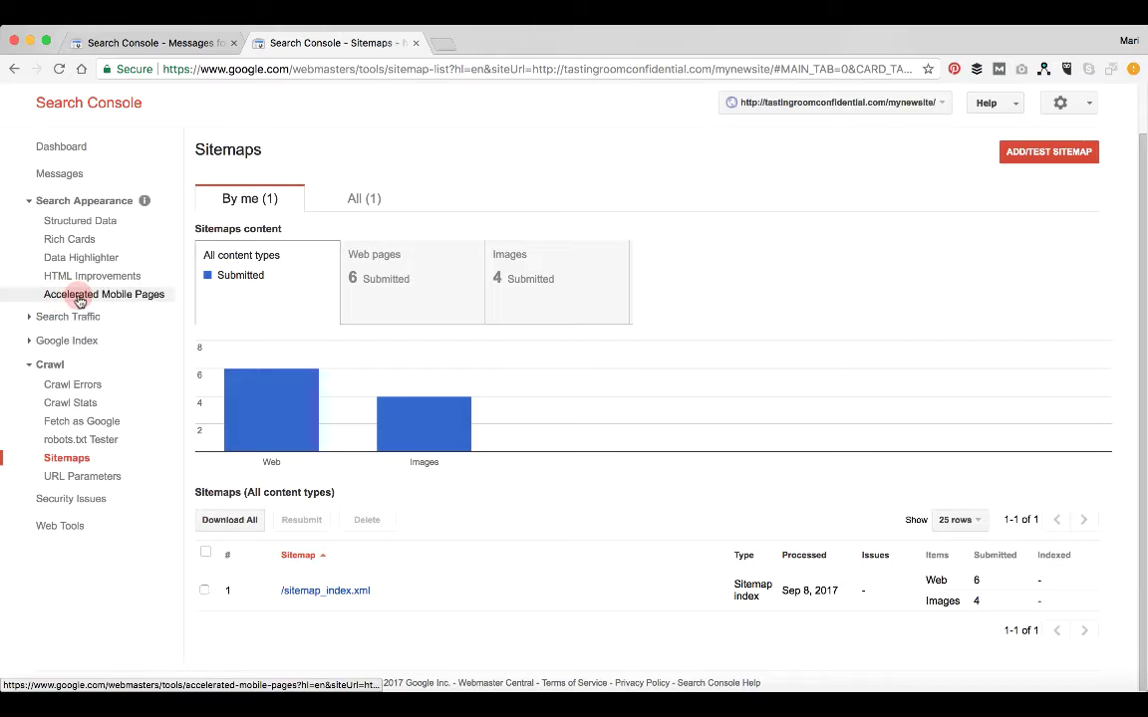
{"action": "left_click", "coordinate": [29, 317]}
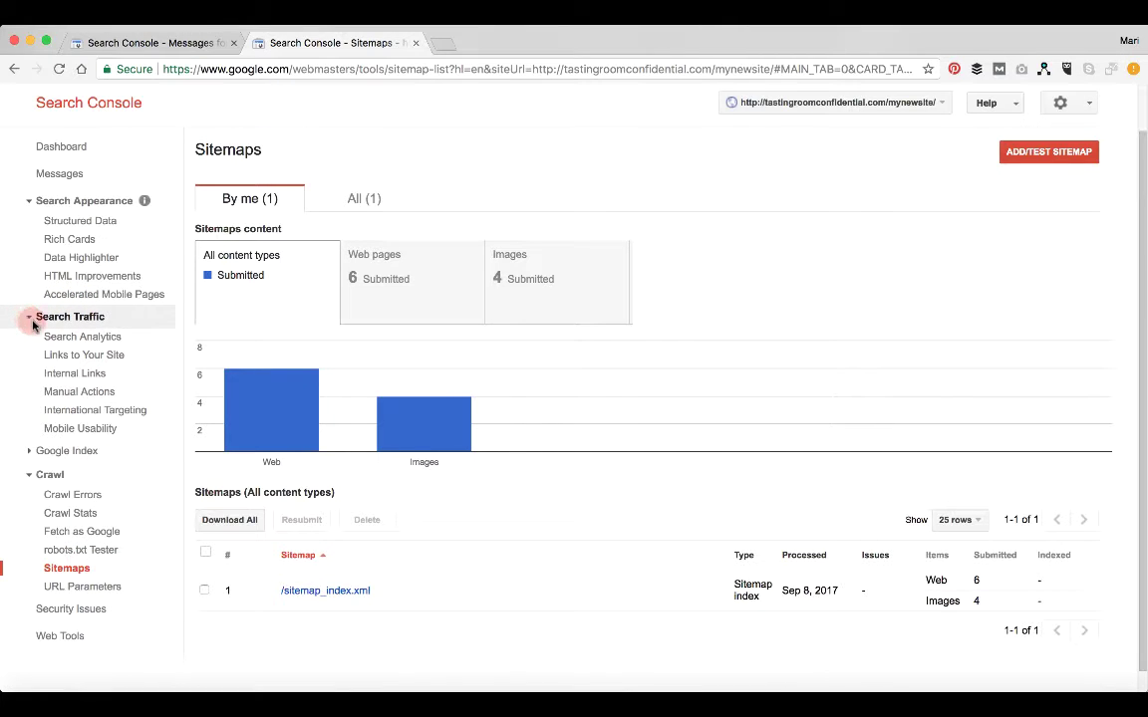
{"action": "scroll", "coordinate": [56, 379], "scroll_direction": "down", "scroll_amount": 1}
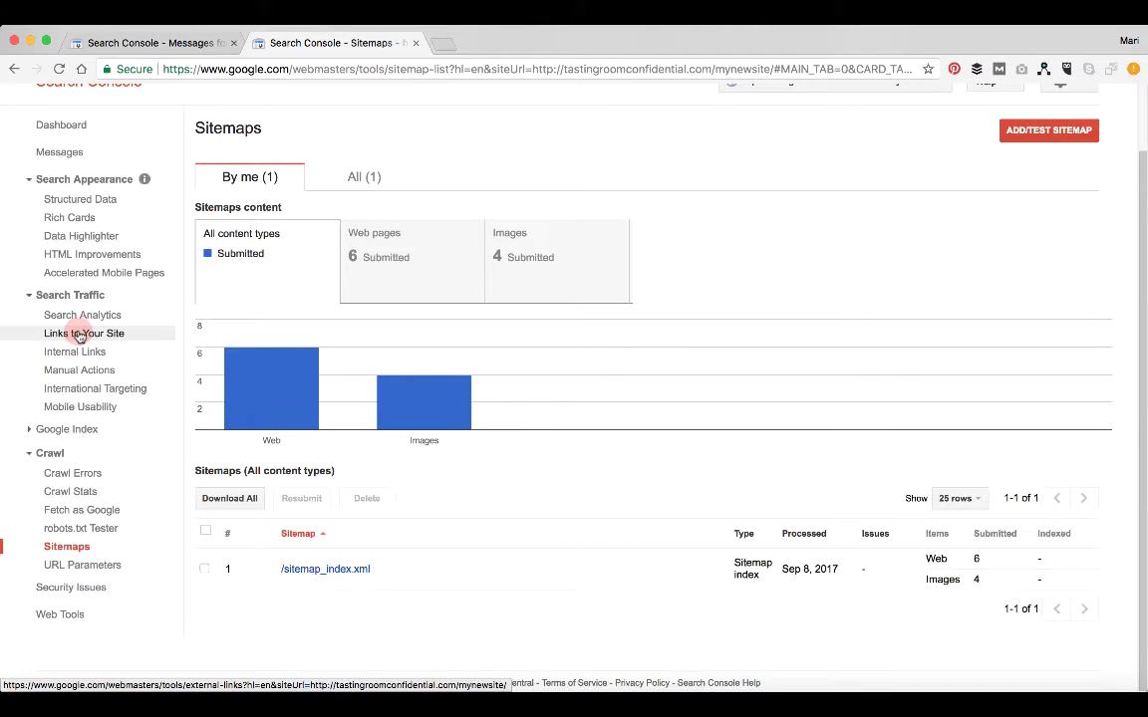
{"action": "left_click", "coordinate": [29, 430]}
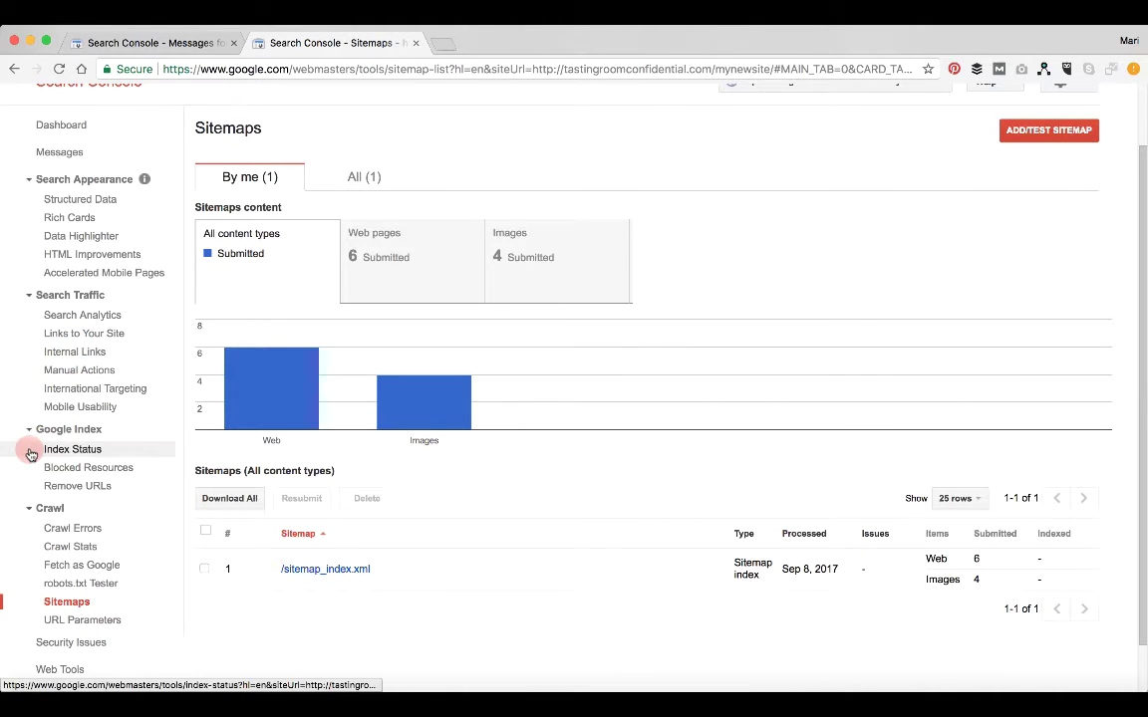
{"action": "scroll", "coordinate": [31, 454], "scroll_direction": "down", "scroll_amount": 1}
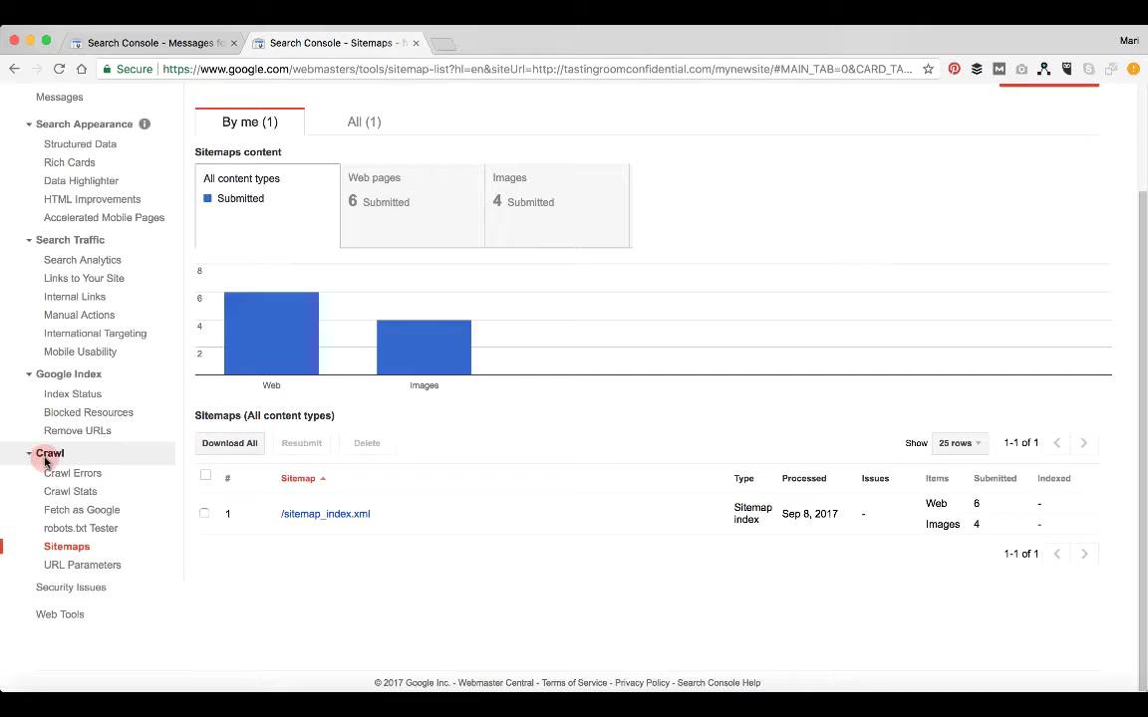
- View the site's Security Issues, return to Sitemaps, and open Web Tools to look at the Ad Experience Report
{"action": "left_click", "coordinate": [33, 588]}
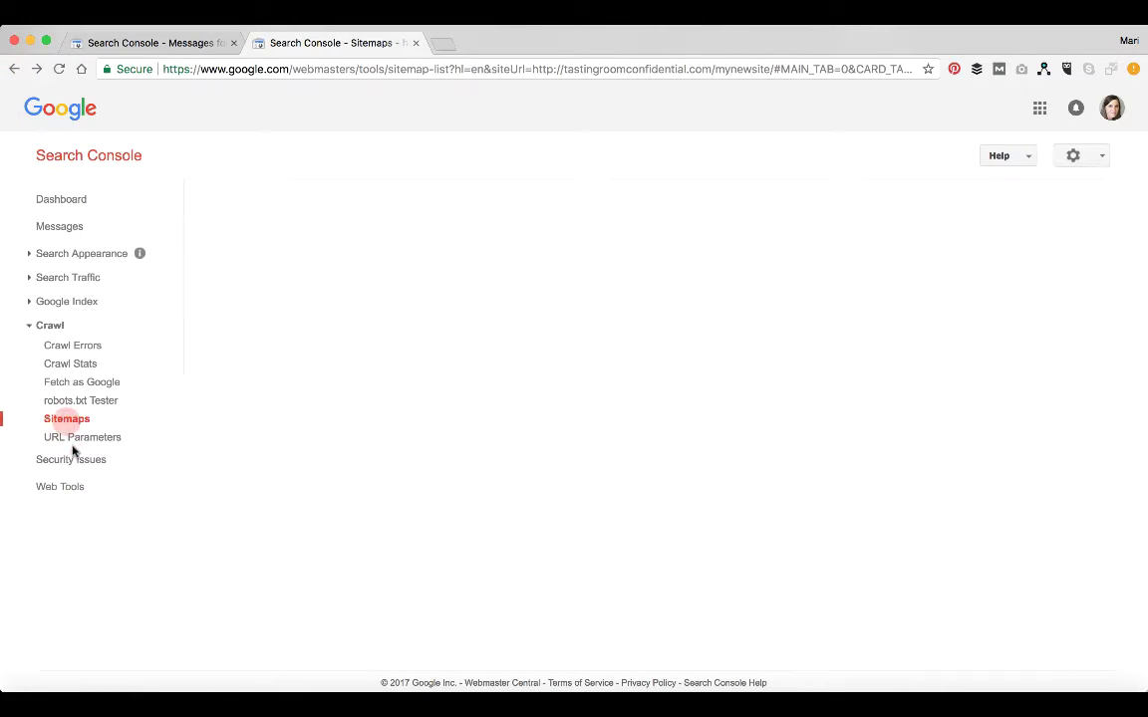
{"action": "left_click", "coordinate": [72, 485]}
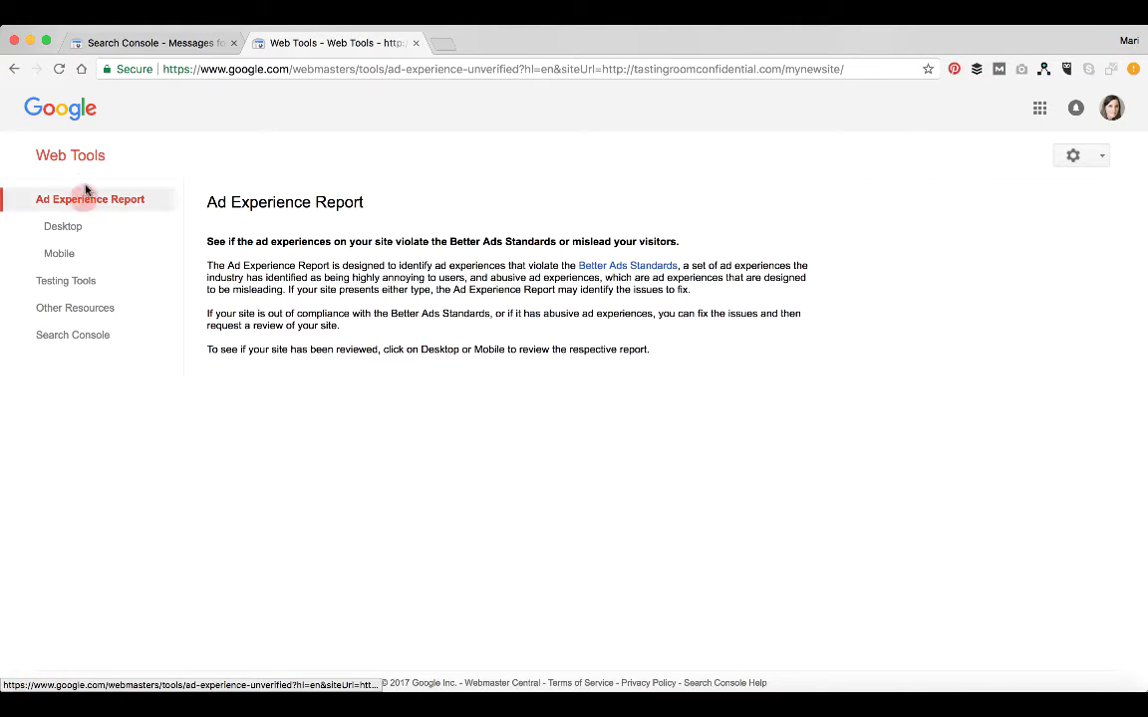